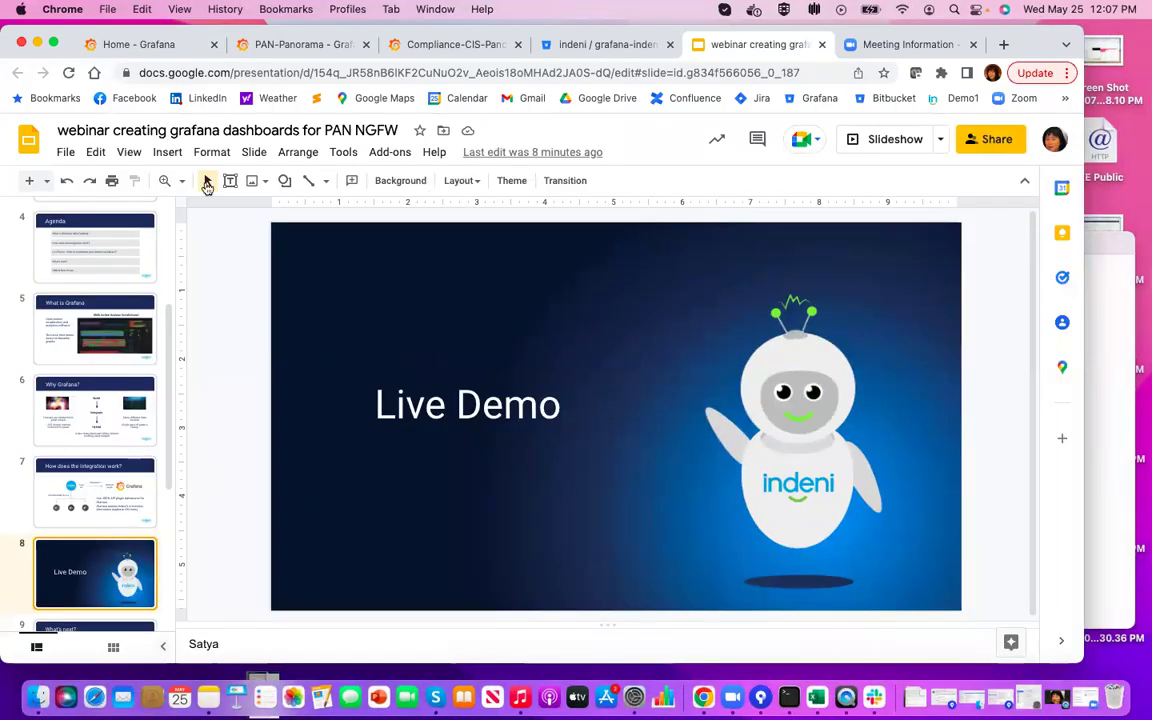
# Step: Switch to Grafana and list the data sources Hersh-APIv2, Indeni-APIv1 and Indeni-APIv2
pyautogui.click(157, 50)
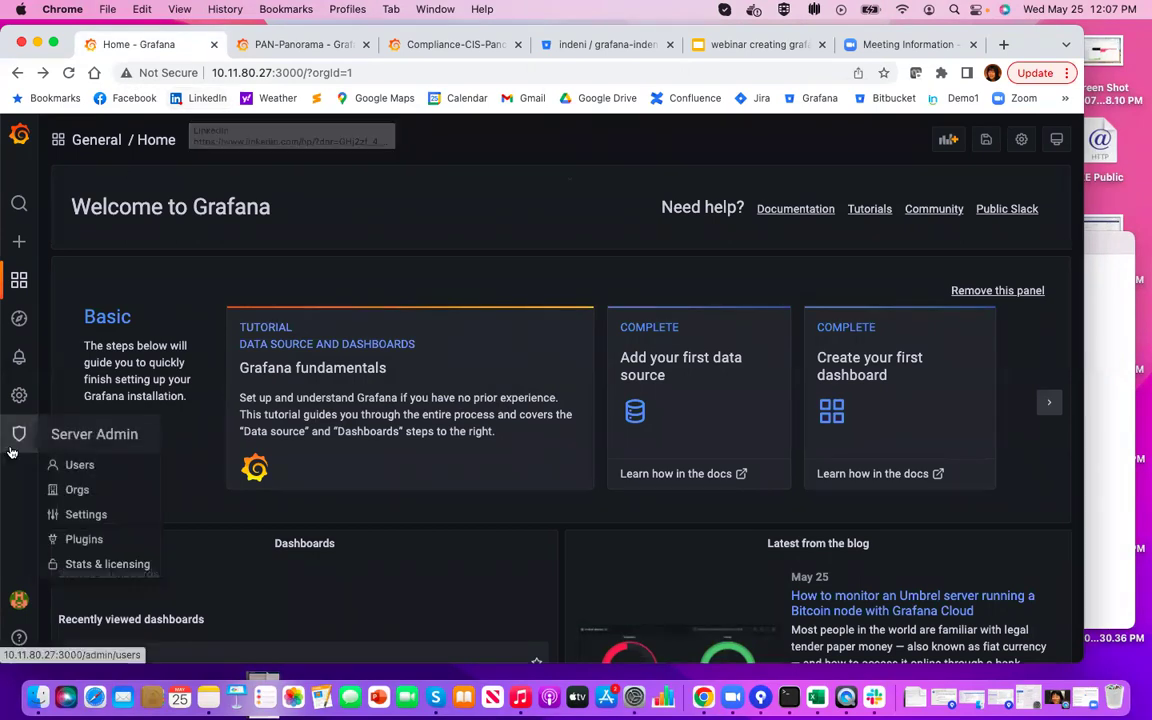
pyautogui.moveTo(31, 425)
pyautogui.moveTo(24, 395)
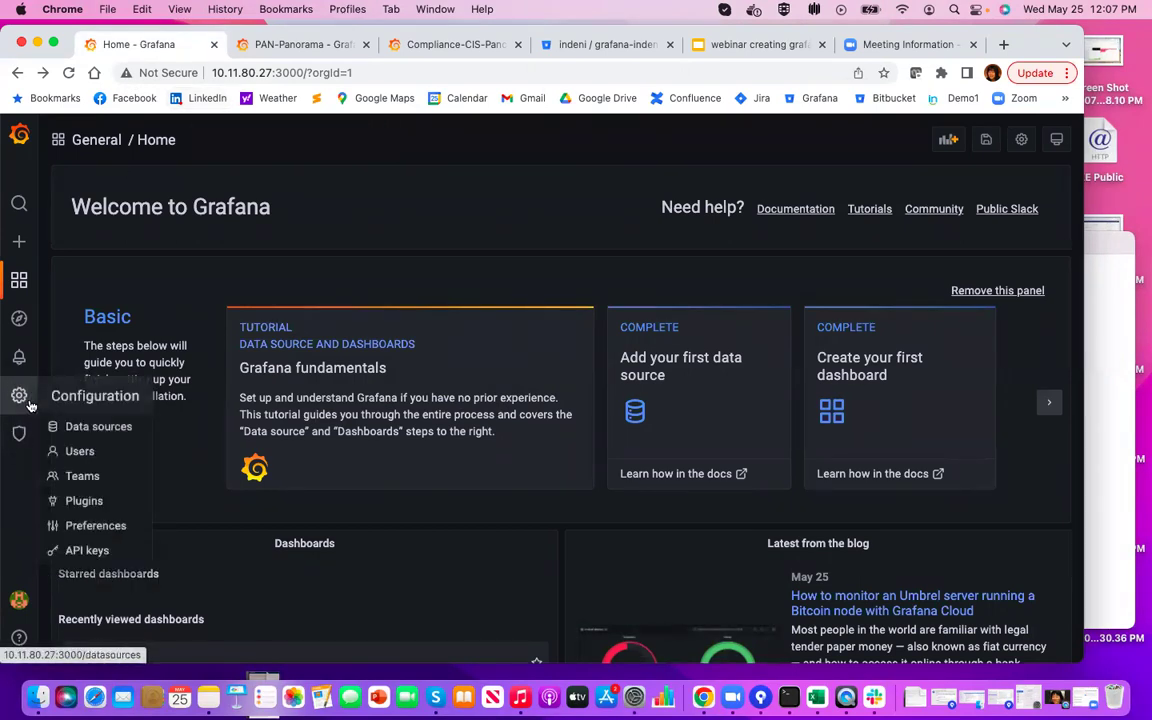
pyautogui.click(99, 430)
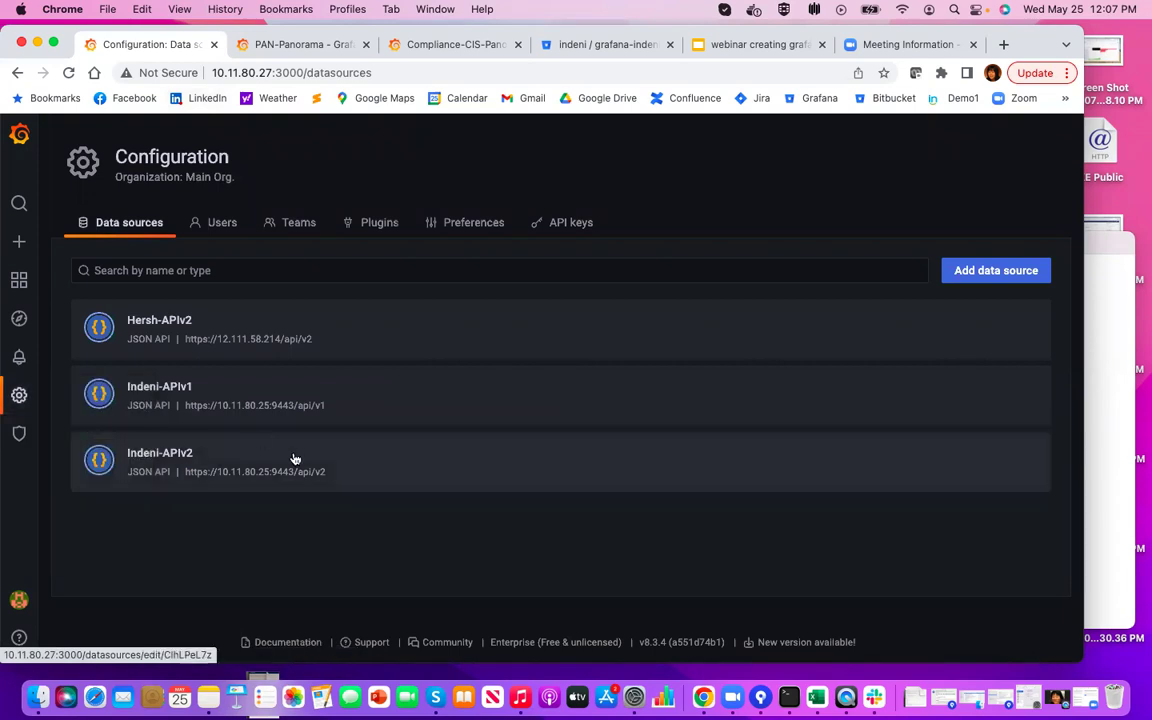
# Step: Review Indeni-APIv2's URL, TLS options and X-API-Key headers, checking the panw dashboards in Bitbucket
pyautogui.click(217, 467)
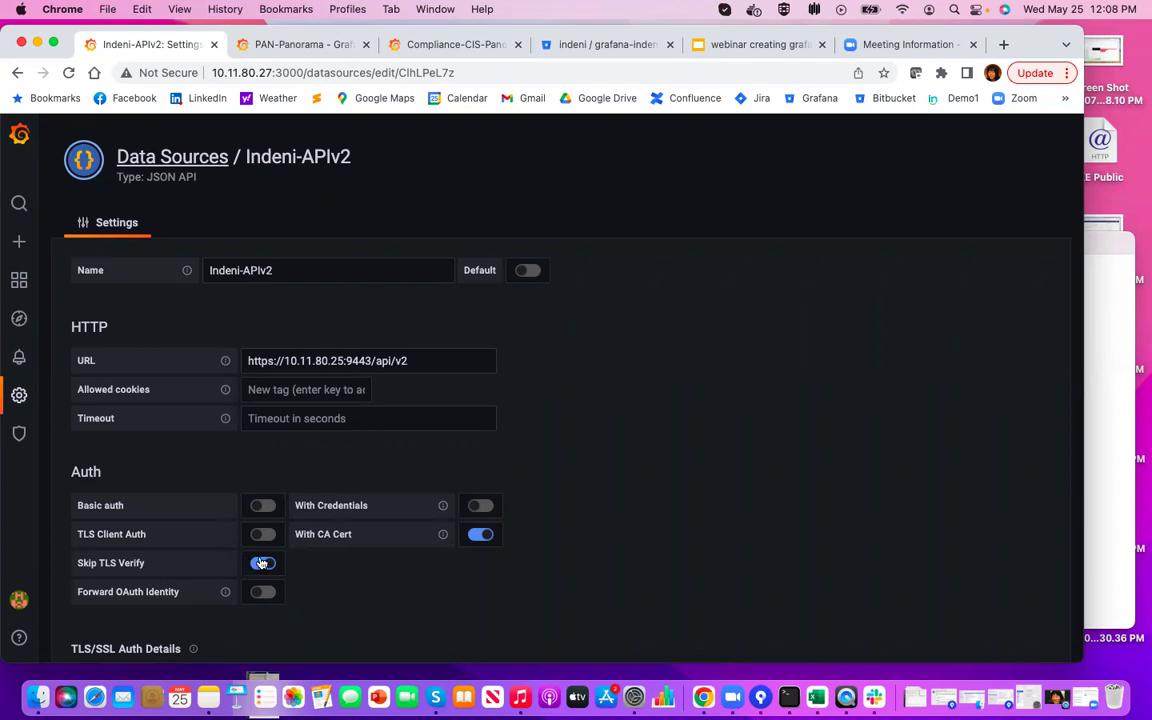
pyautogui.scroll(-3, 261, 563)
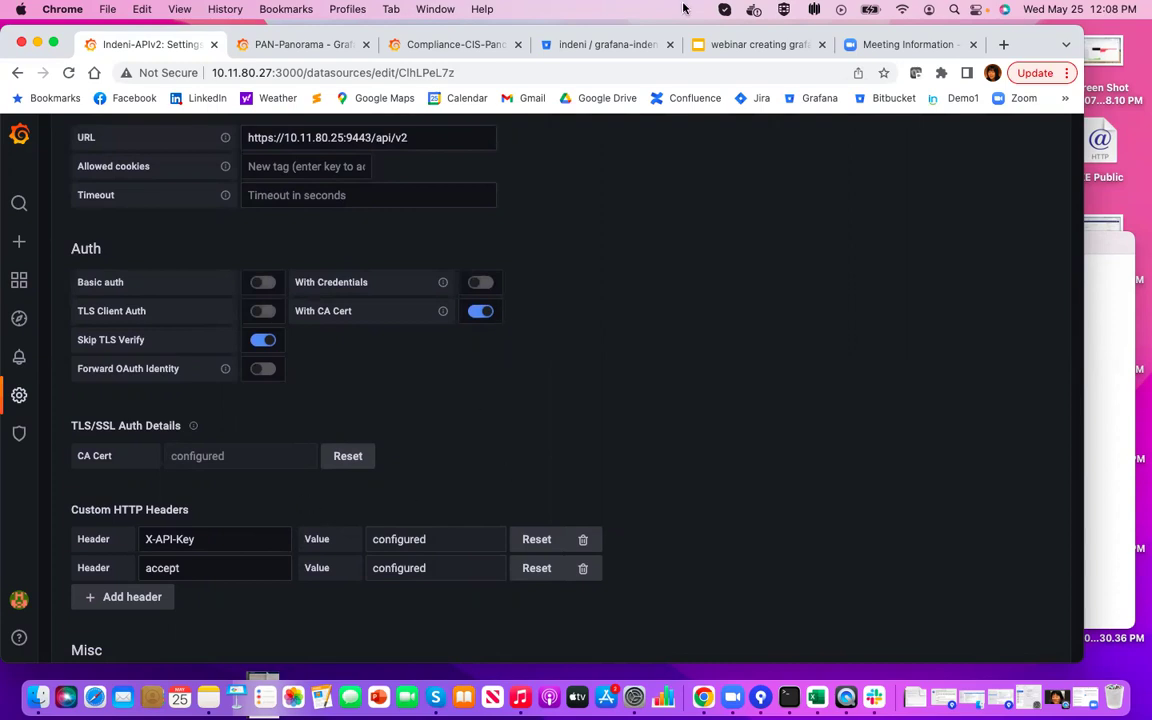
pyautogui.click(620, 46)
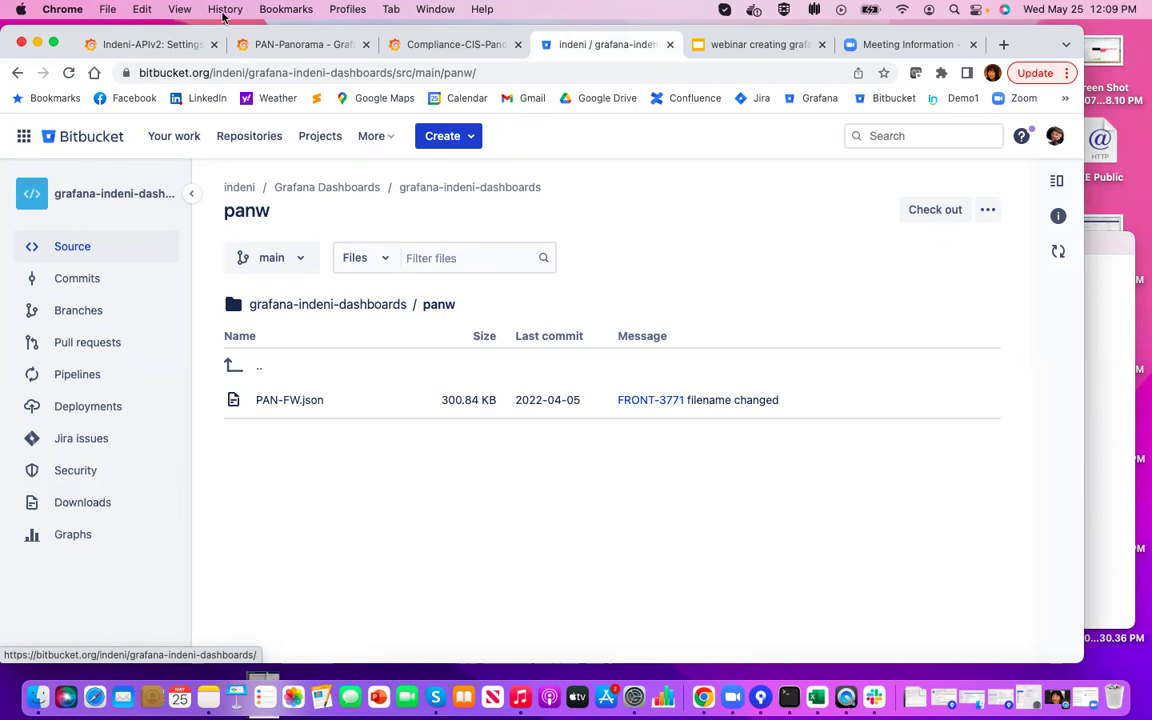
pyautogui.click(143, 44)
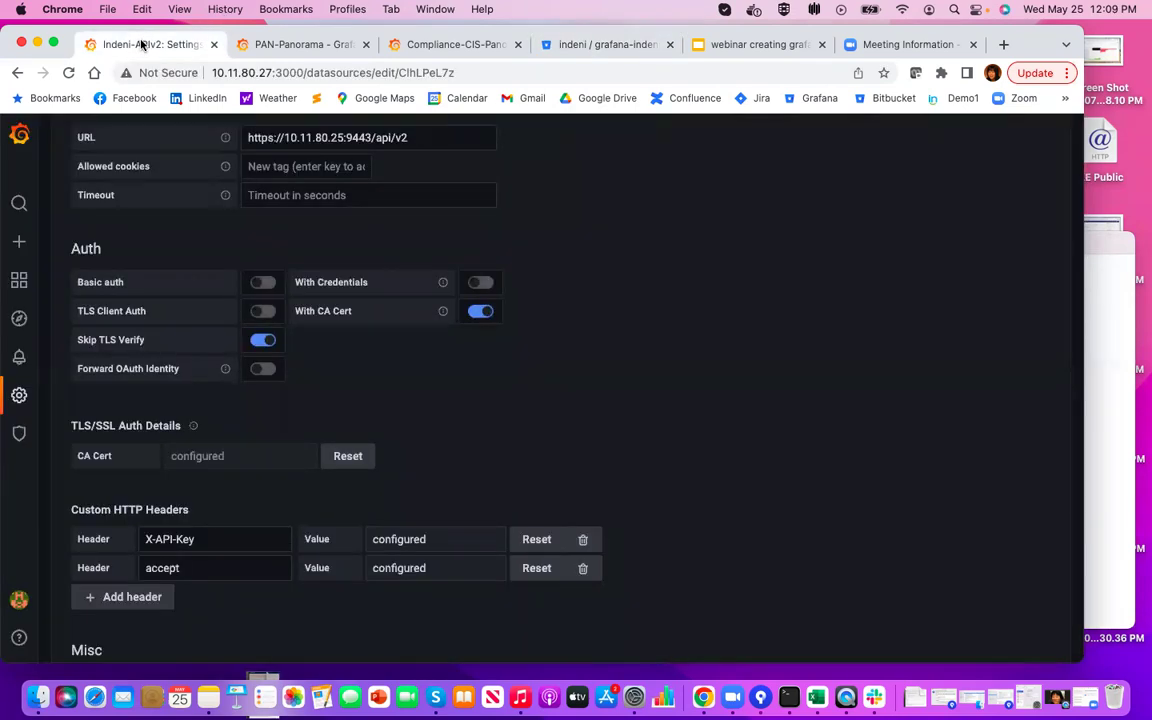
# Step: Open the PAN-FW-v2 dashboard with PAN-FW1-10.0 kept as the Device
pyautogui.moveTo(19, 279)
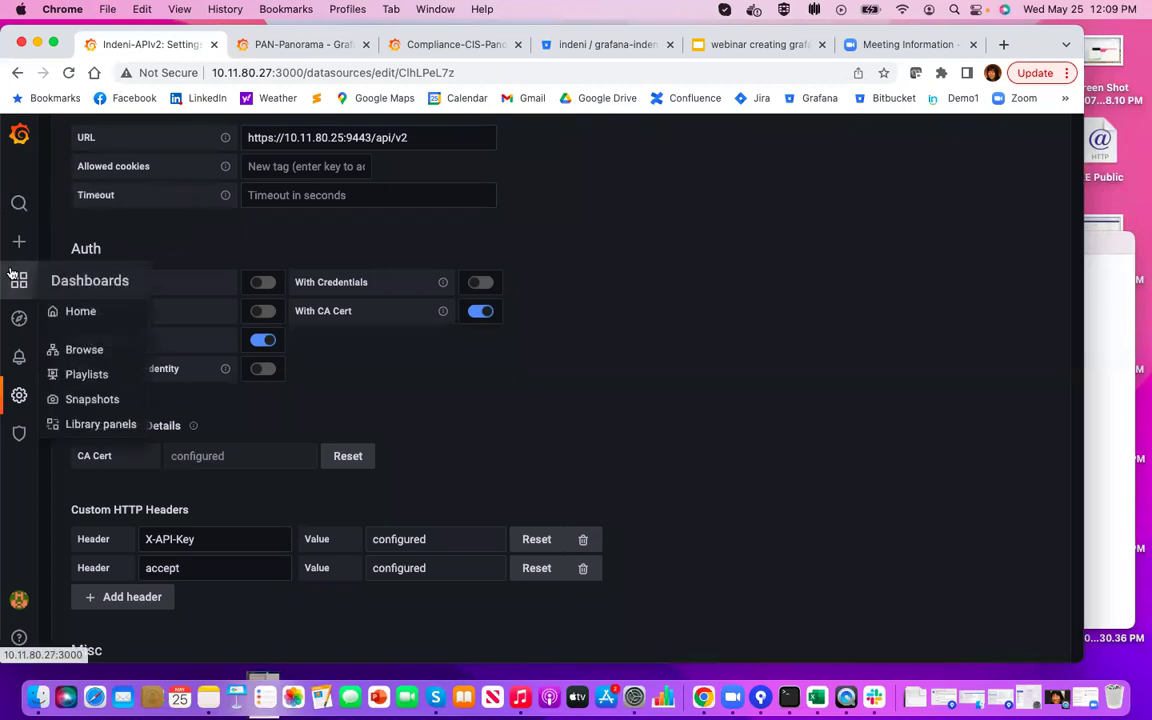
pyautogui.click(81, 312)
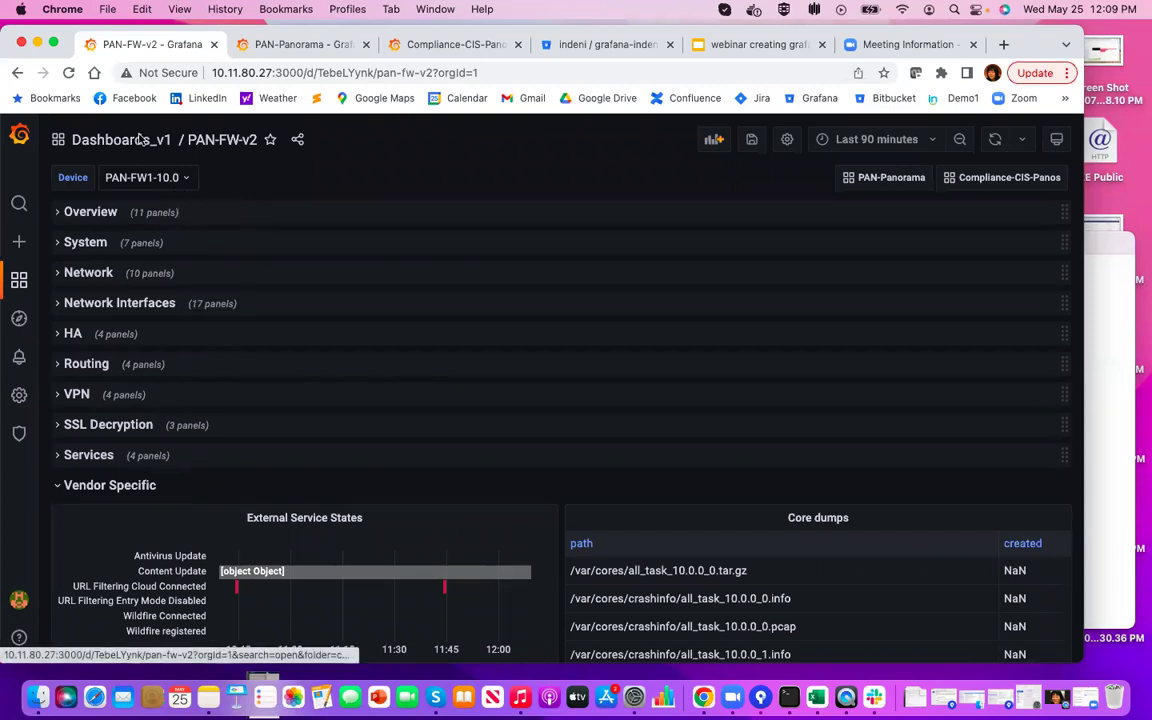
pyautogui.click(187, 177)
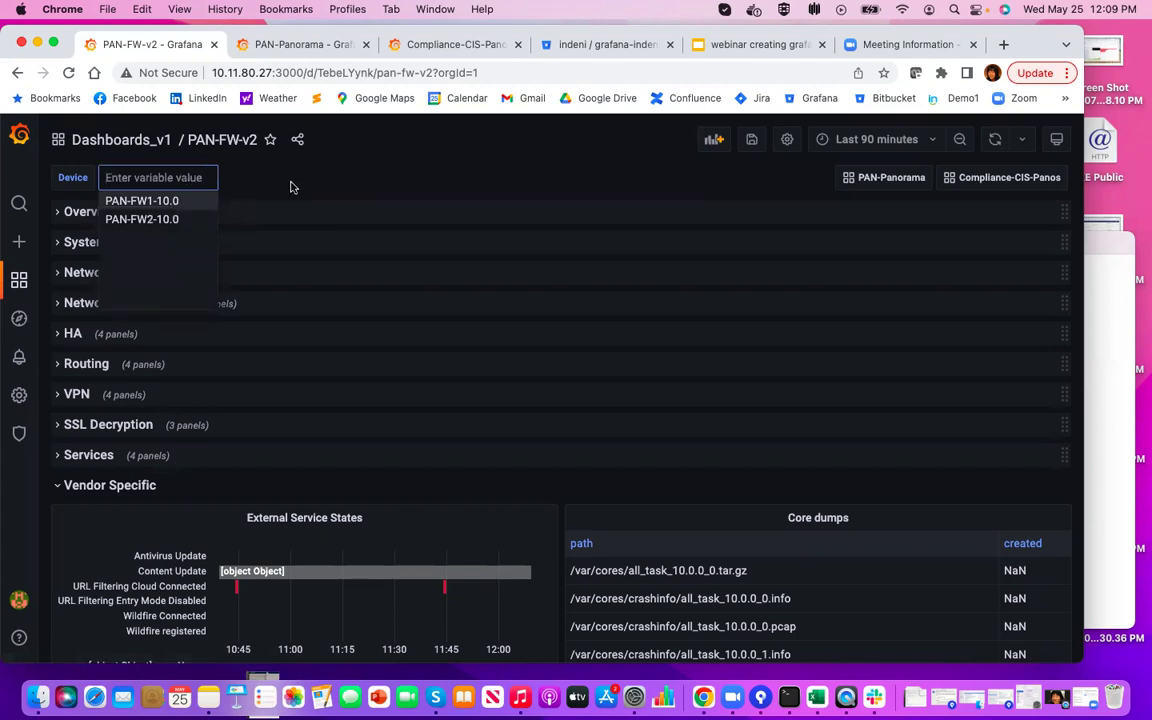
pyautogui.click(367, 185)
pyautogui.moveTo(54, 243)
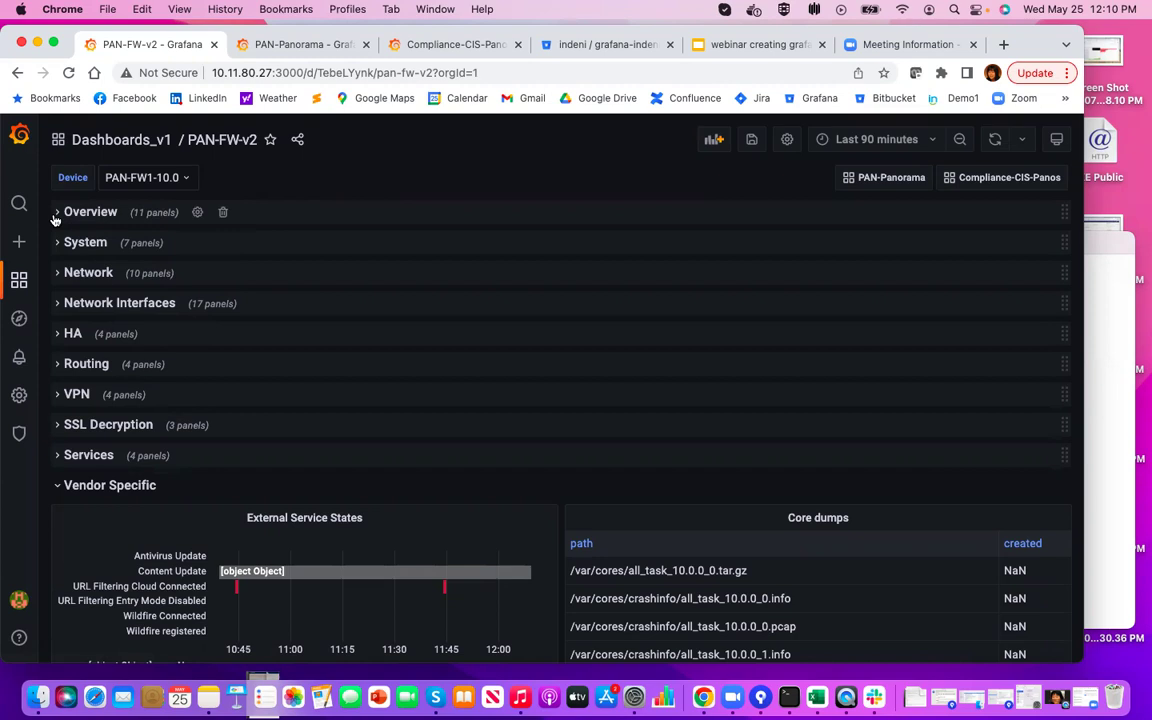
# Step: Expand the Overview and System rows and inspect the CPU and Memory graphs
pyautogui.click(60, 214)
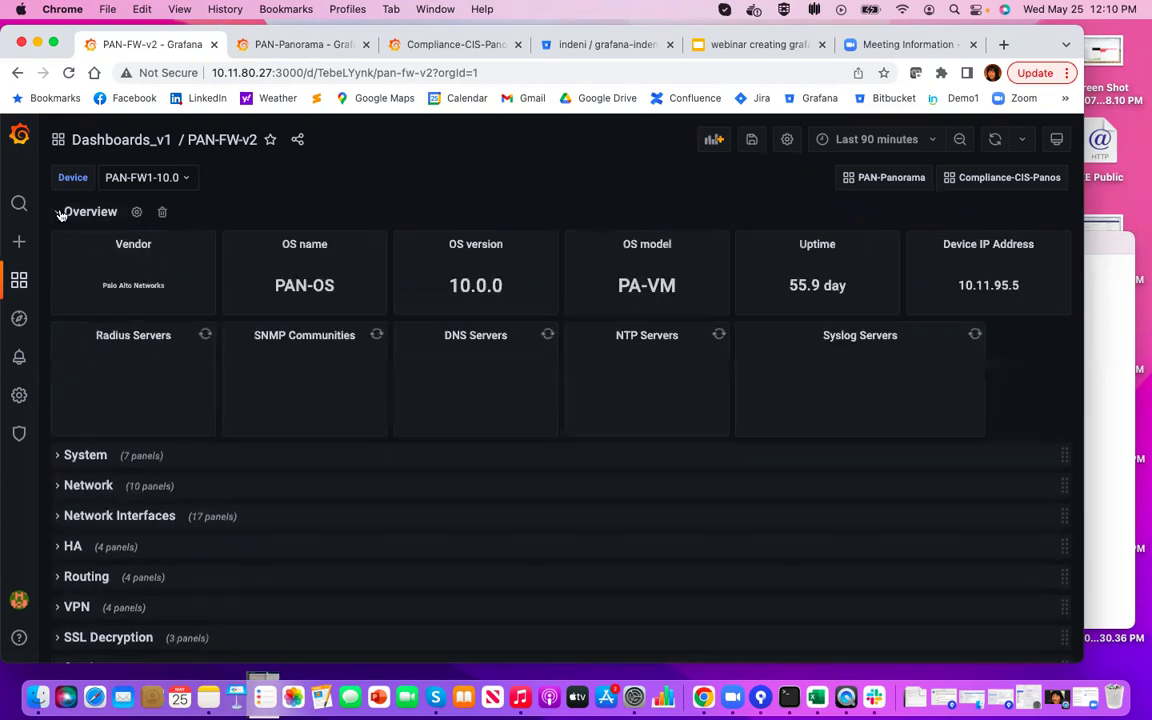
pyautogui.click(56, 455)
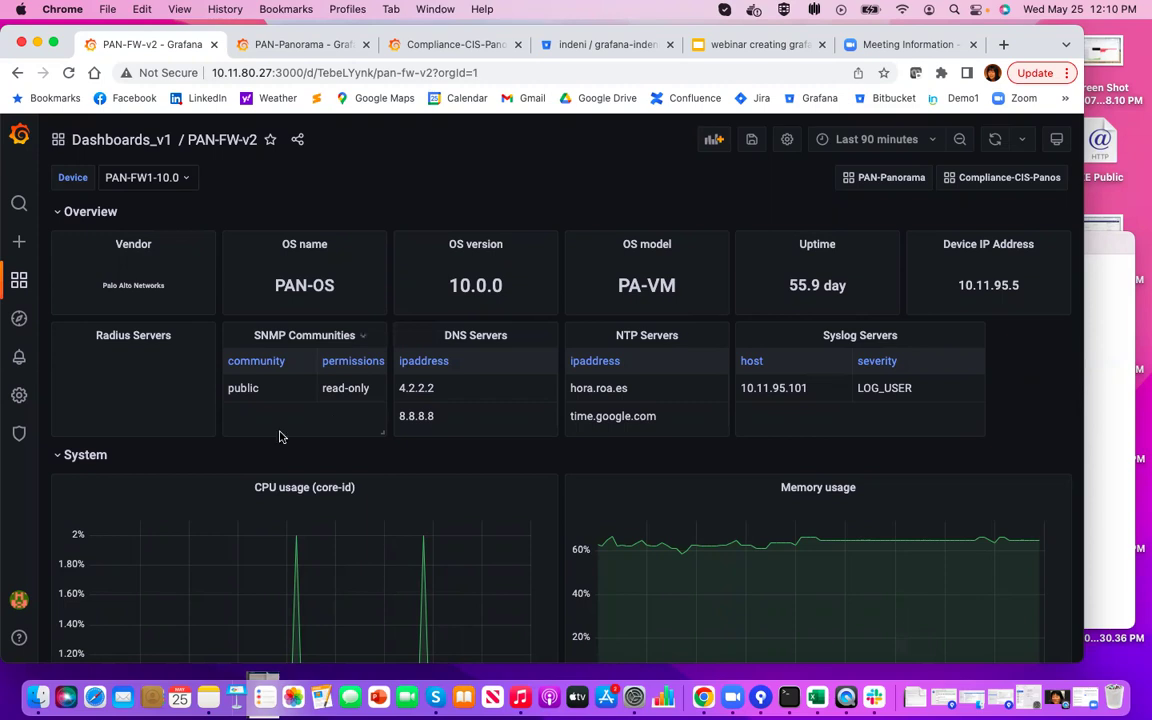
pyautogui.scroll(-5, 280, 437)
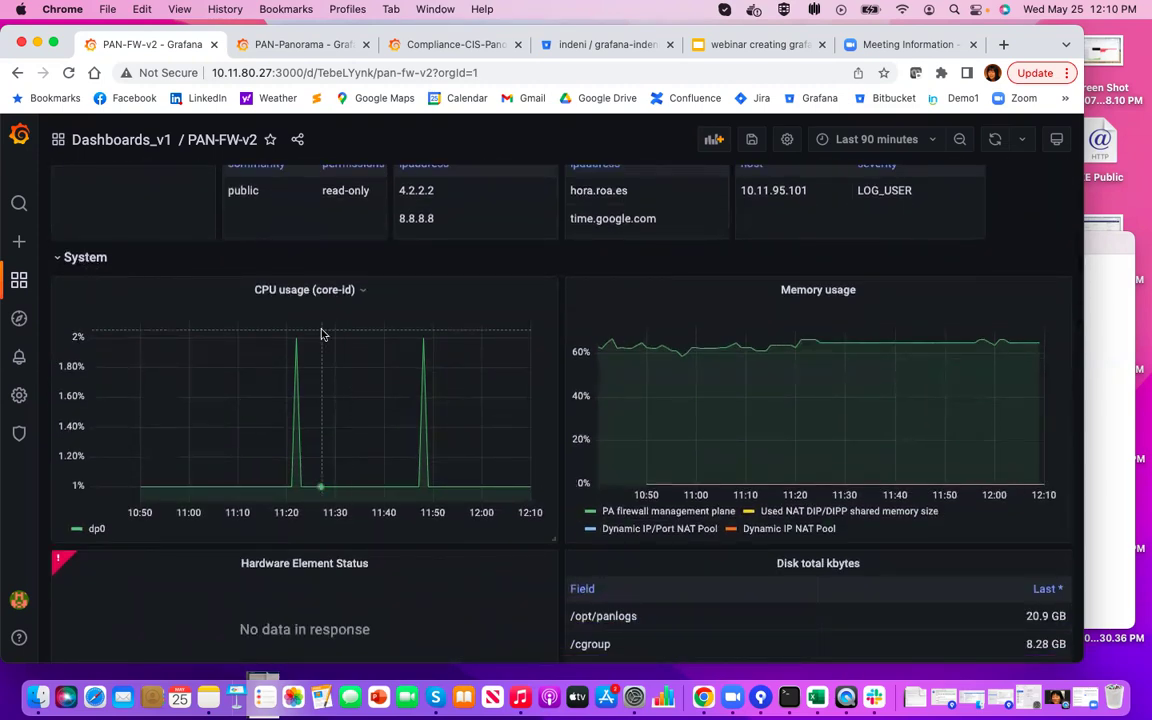
pyautogui.scroll(-1, 321, 334)
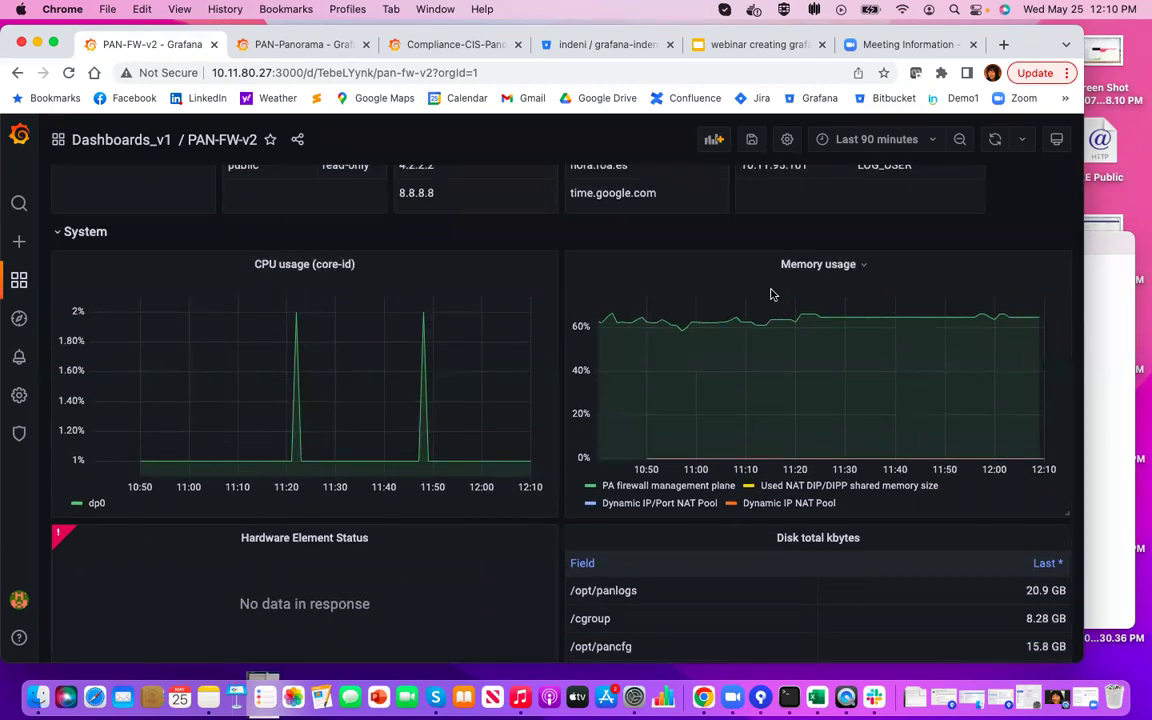
pyautogui.scroll(-1, 840, 285)
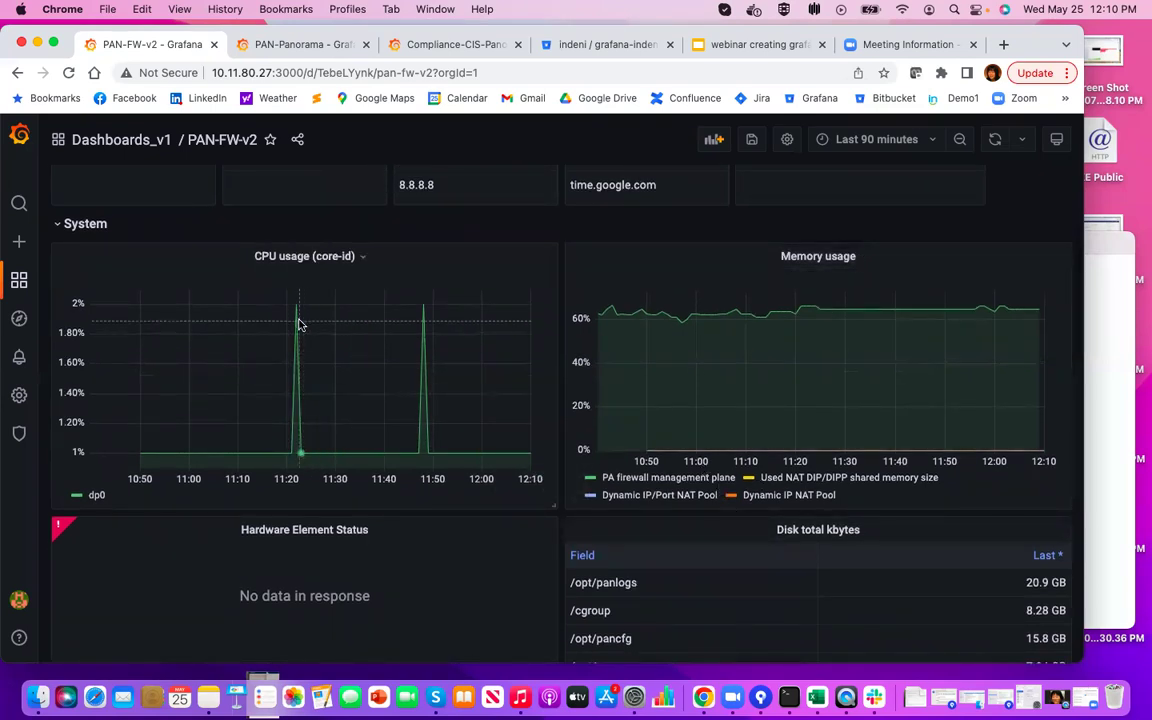
pyautogui.moveTo(295, 318)
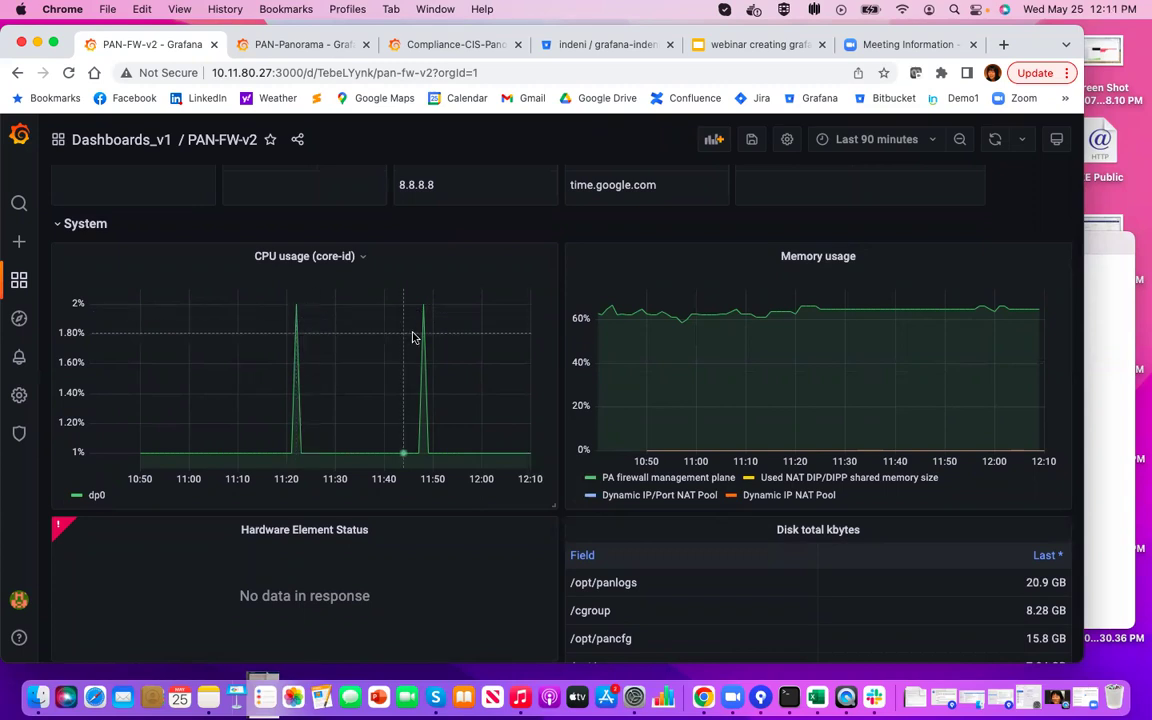
pyautogui.moveTo(622, 318)
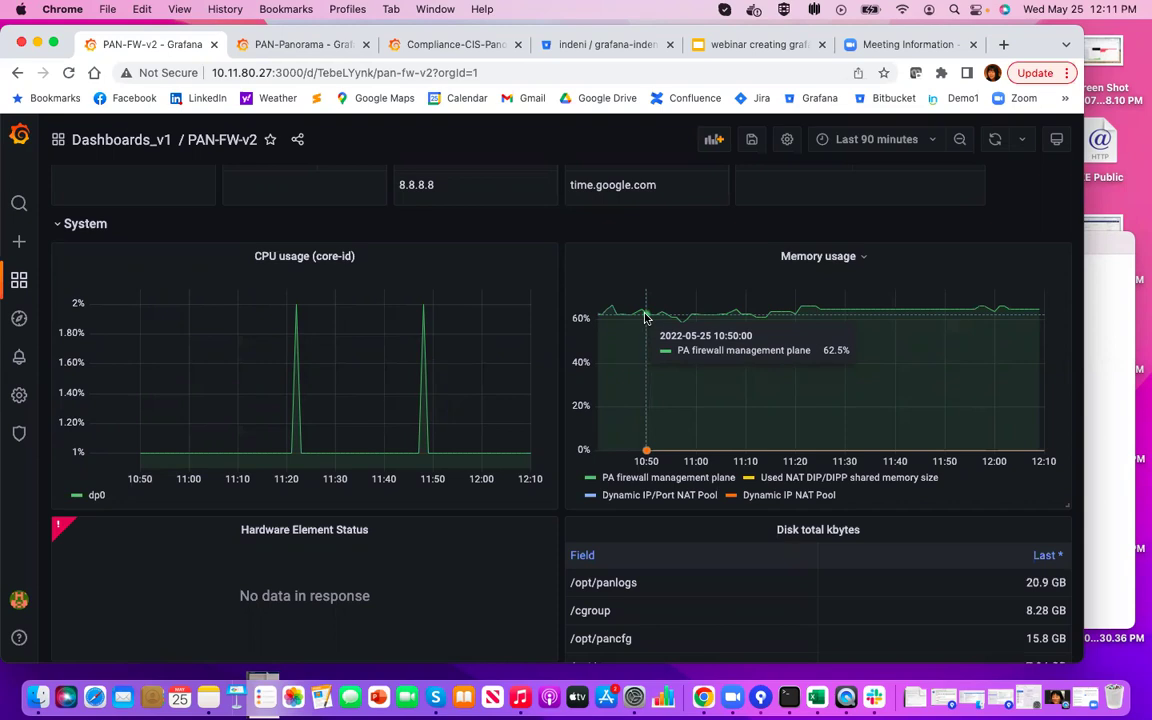
# Step: Scroll to the hardware panels showing disk totals per mount and RAID Status OK
pyautogui.scroll(-3, 388, 442)
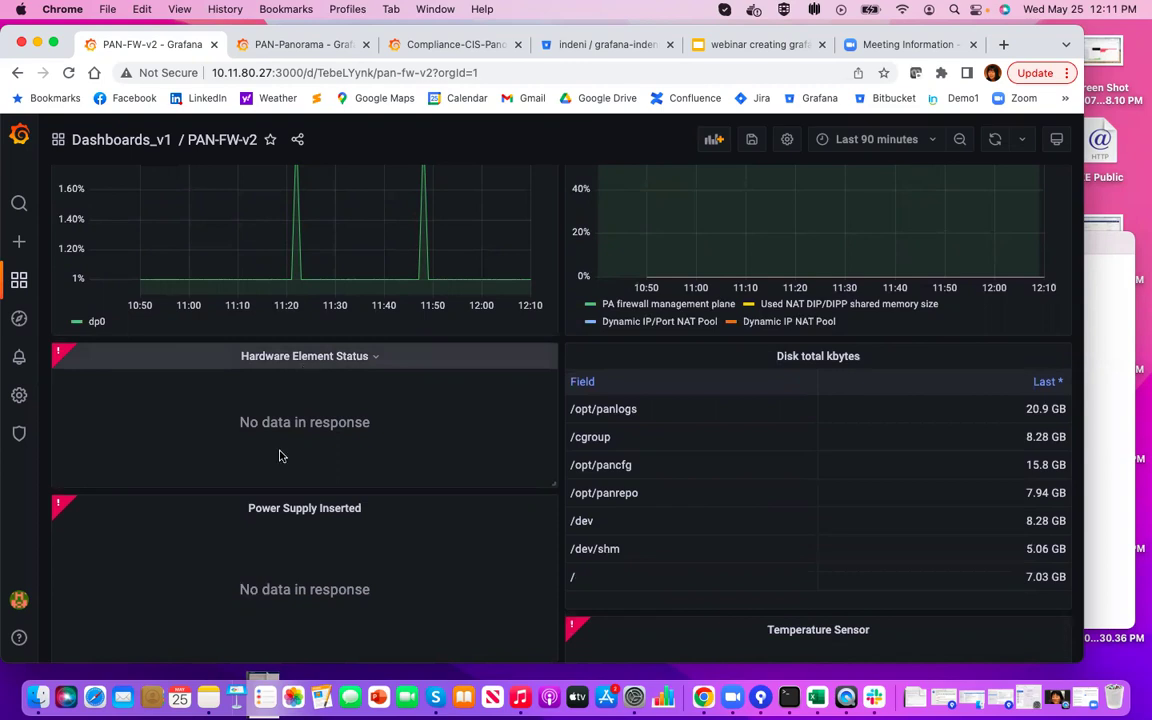
pyautogui.scroll(-3, 280, 456)
pyautogui.scroll(-2, 280, 456)
pyautogui.scroll(-4, 291, 435)
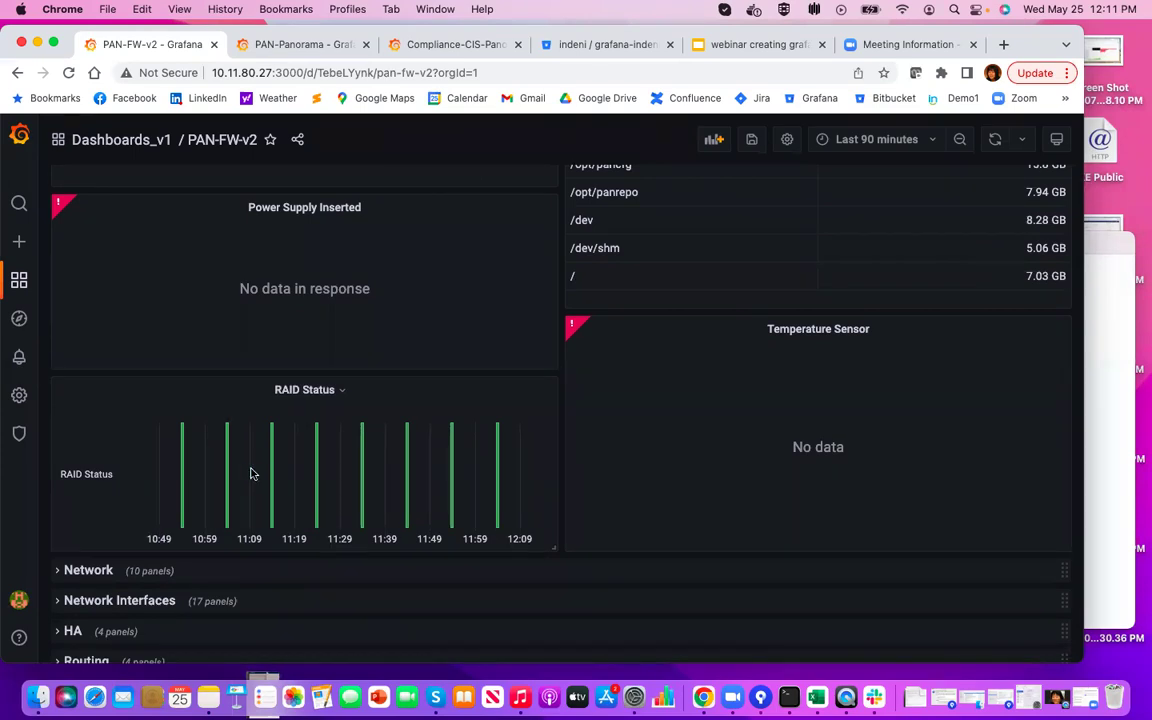
pyautogui.moveTo(275, 470)
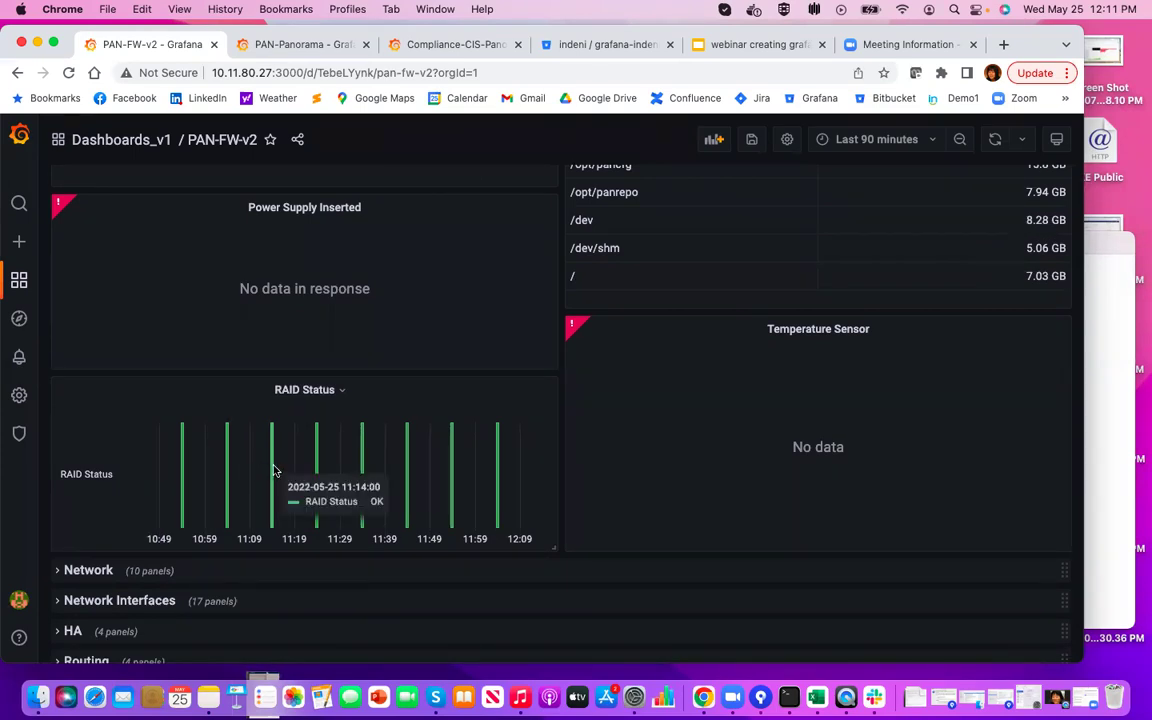
pyautogui.scroll(-3, 275, 470)
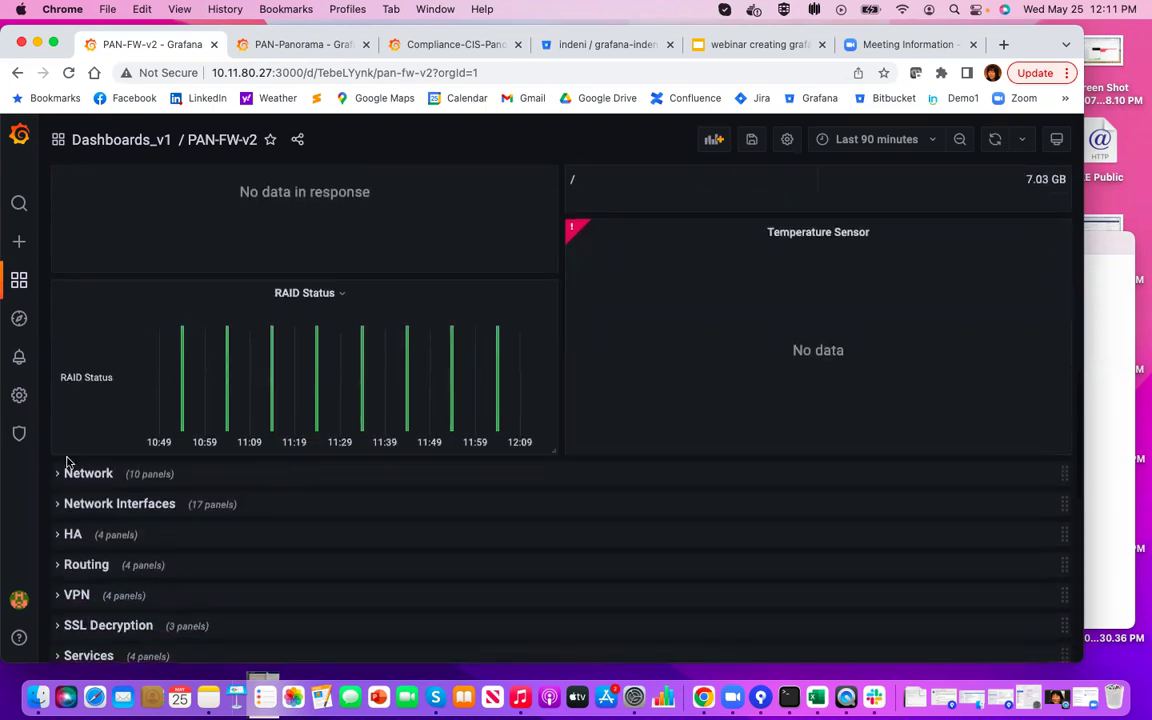
# Step: Expand Network, check MAC and ARP table usage, and show the ARP IP Address filter values
pyautogui.click(56, 476)
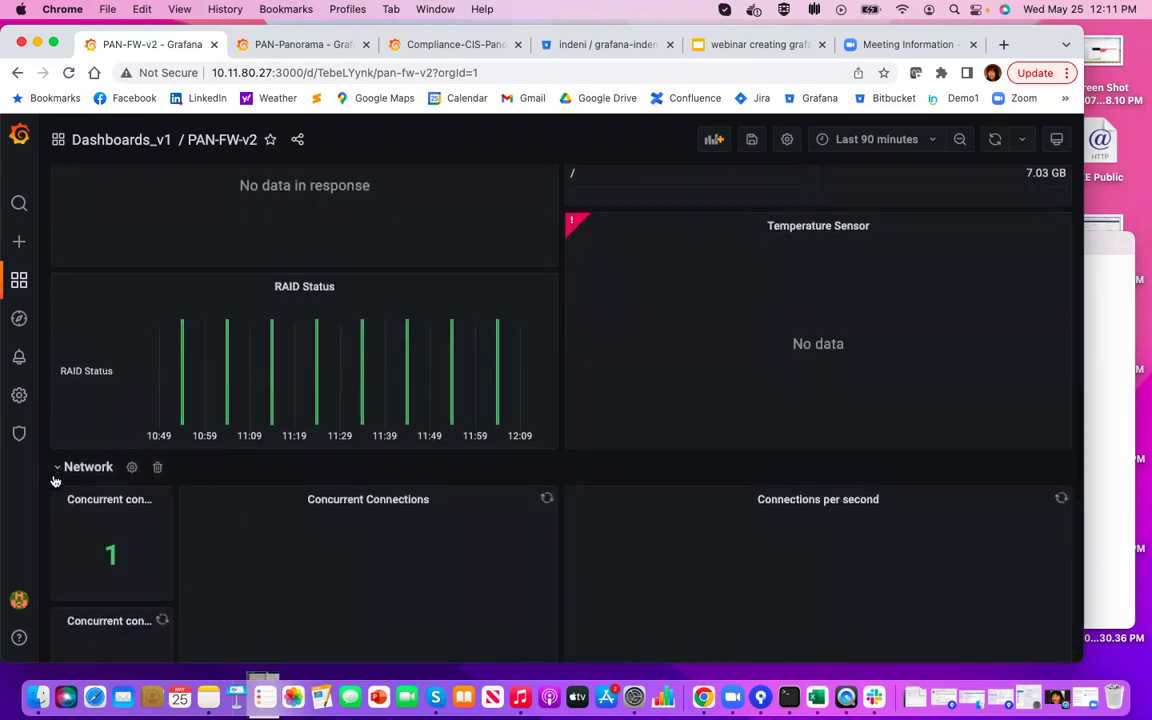
pyautogui.scroll(-6, 95, 477)
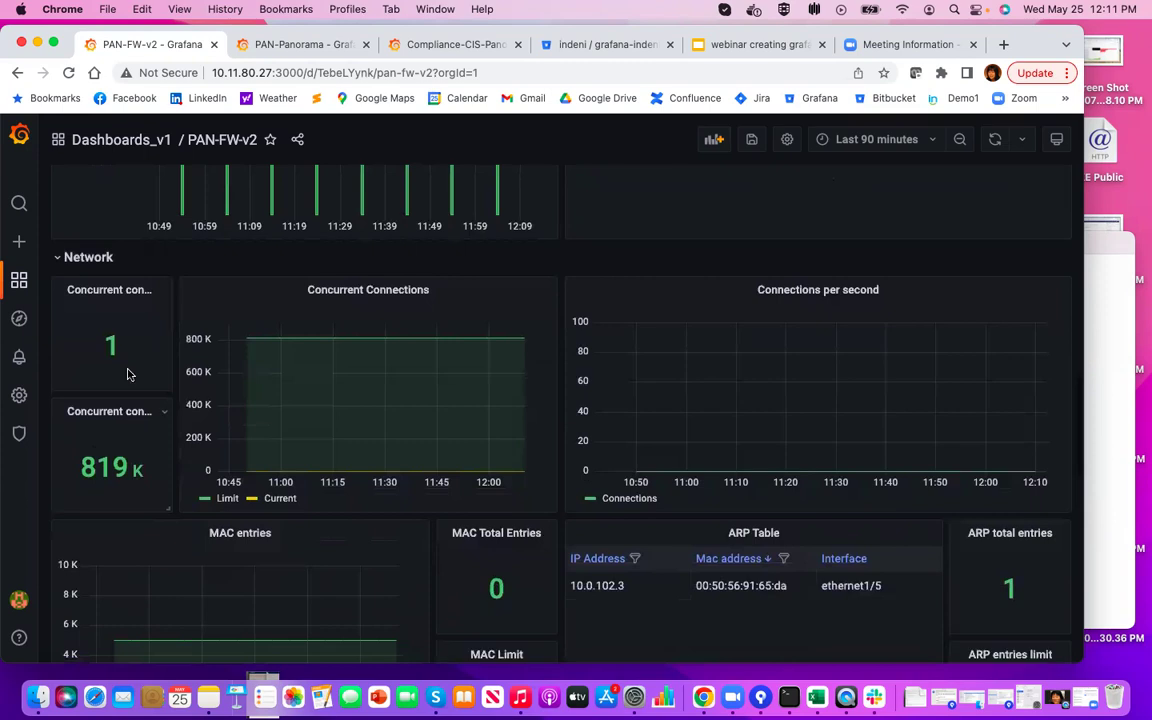
pyautogui.scroll(-2, 159, 360)
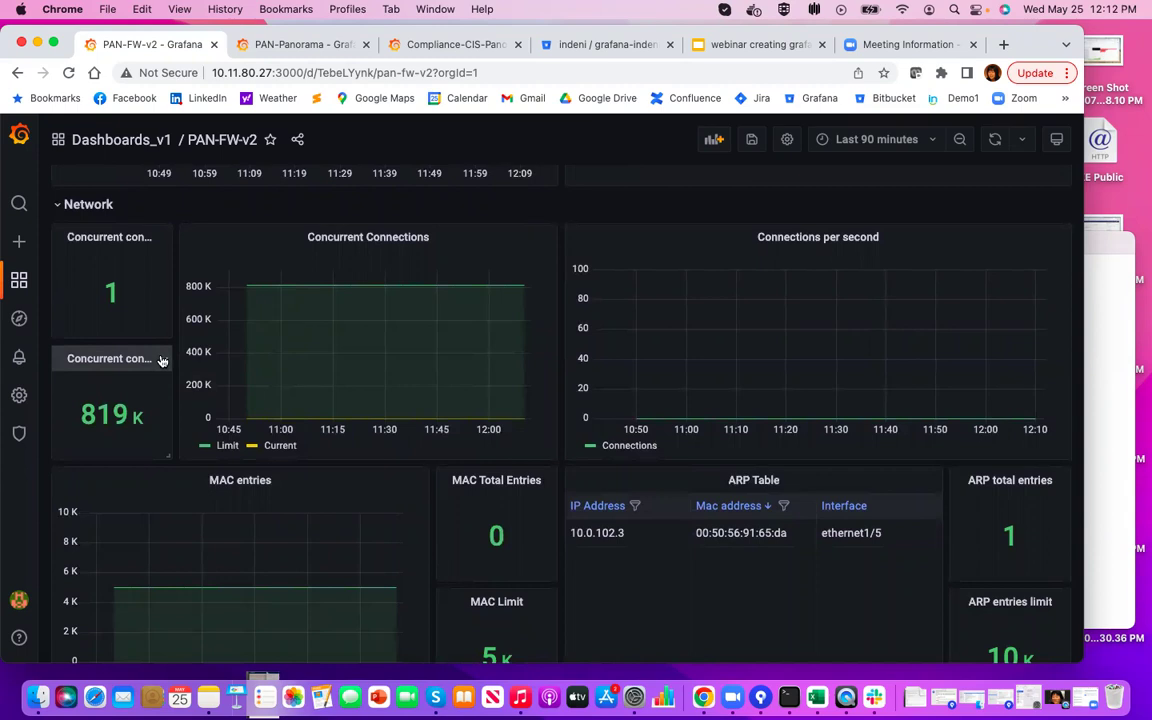
pyautogui.scroll(-1, 761, 257)
pyautogui.scroll(-2, 352, 416)
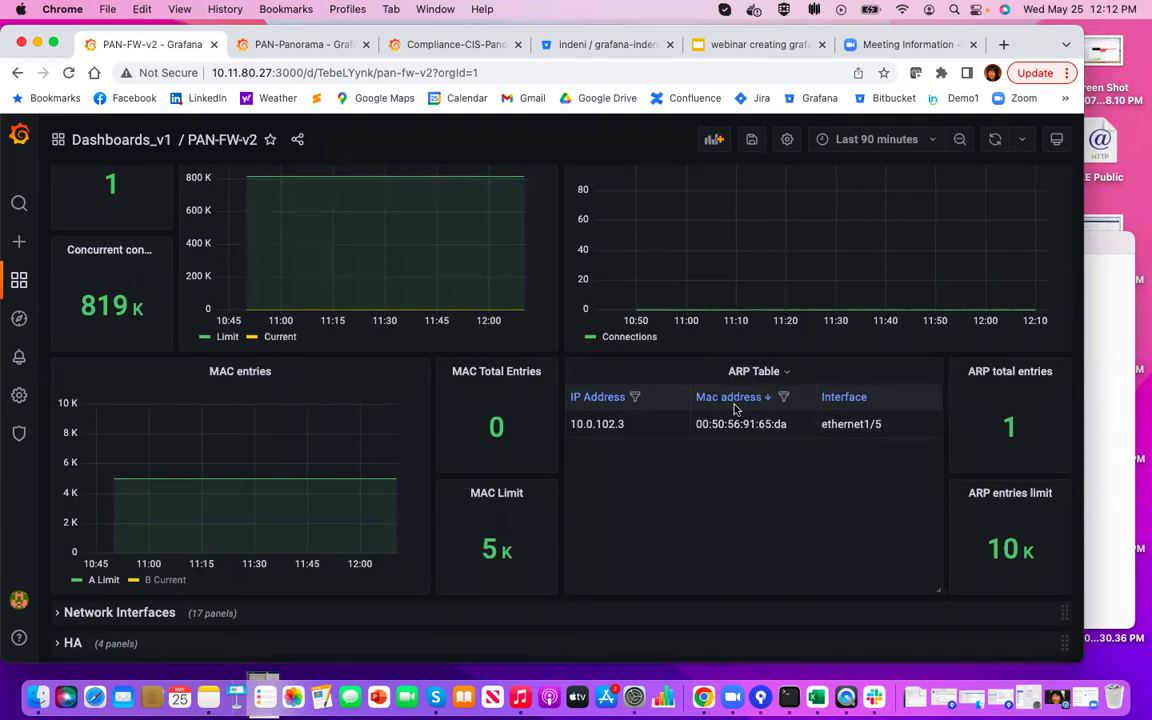
pyautogui.click(635, 397)
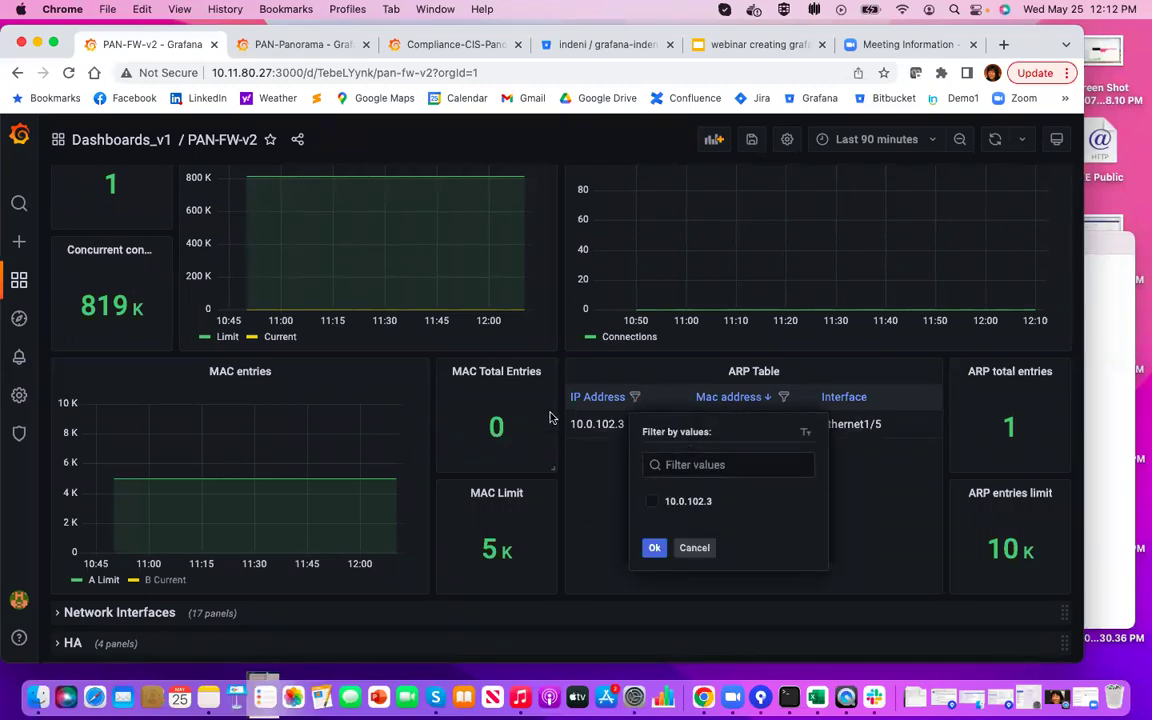
pyautogui.scroll(-1, 594, 433)
pyautogui.scroll(-5, 360, 432)
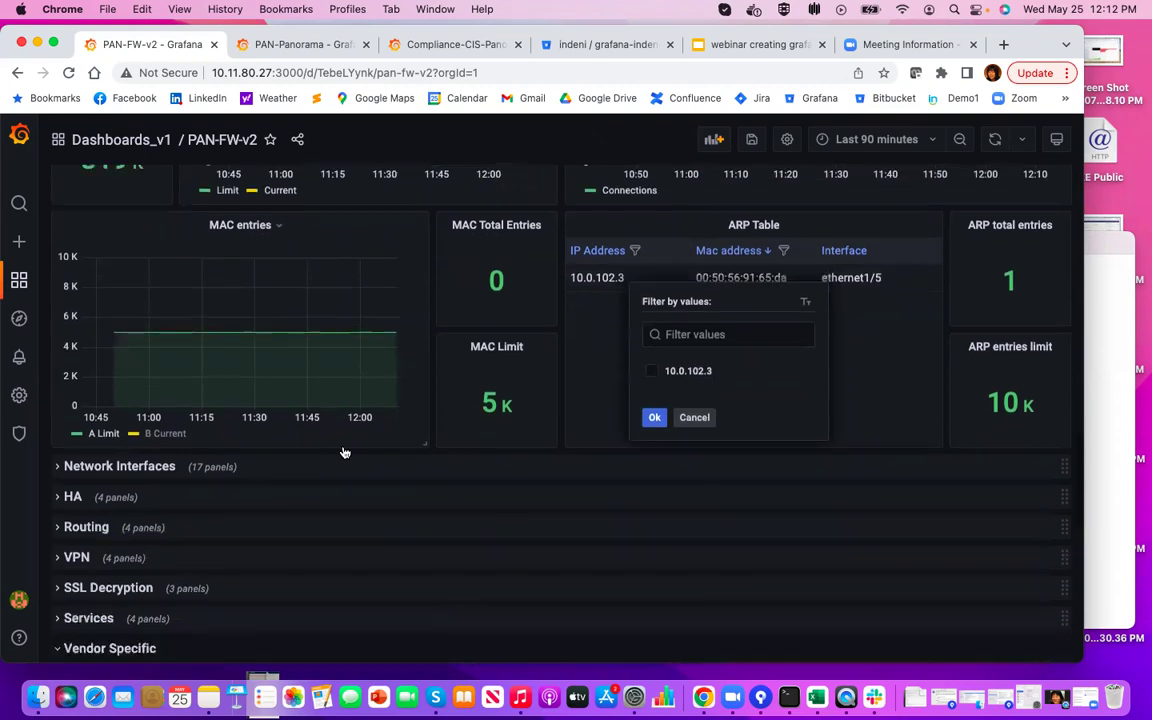
# Step: Expand the Network Interfaces section and scroll through its interface panels
pyautogui.click(61, 443)
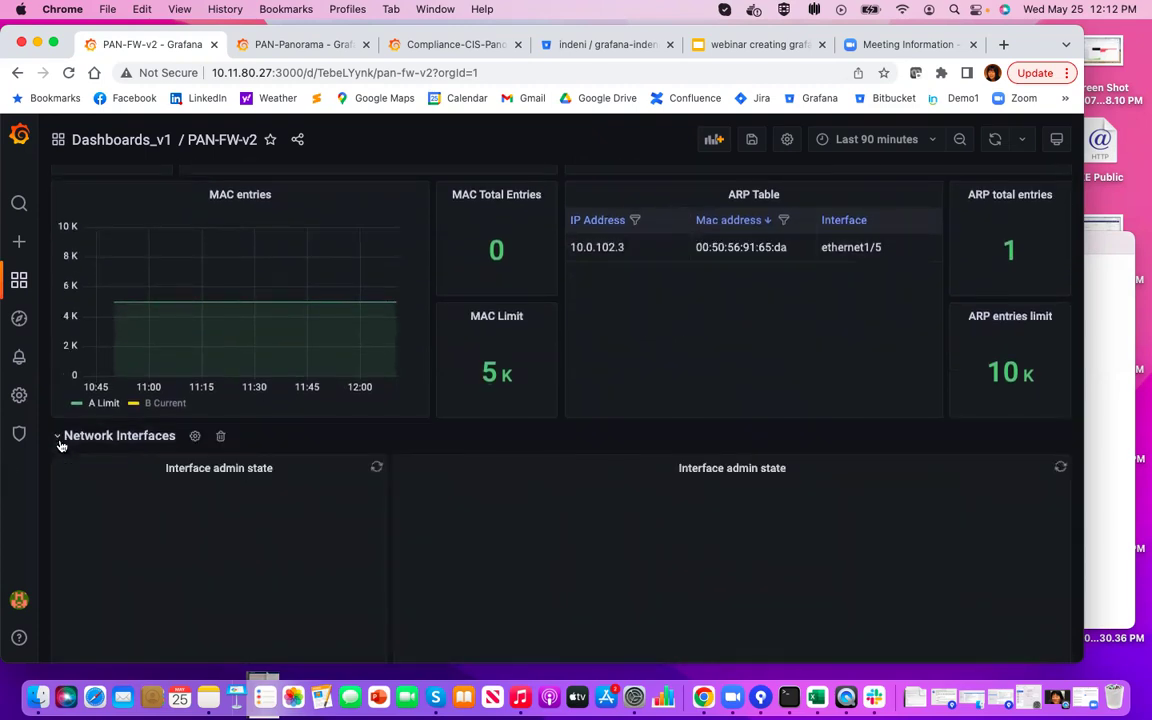
pyautogui.scroll(-1, 284, 424)
pyautogui.scroll(-3, 284, 424)
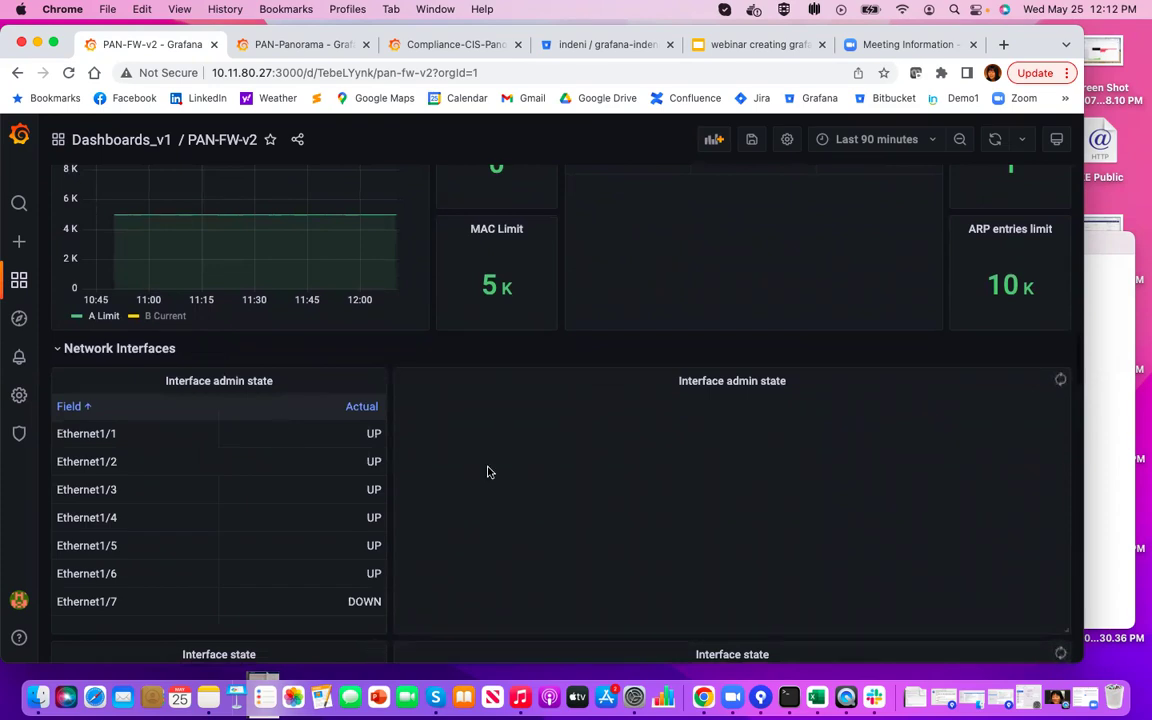
pyautogui.scroll(-1, 489, 470)
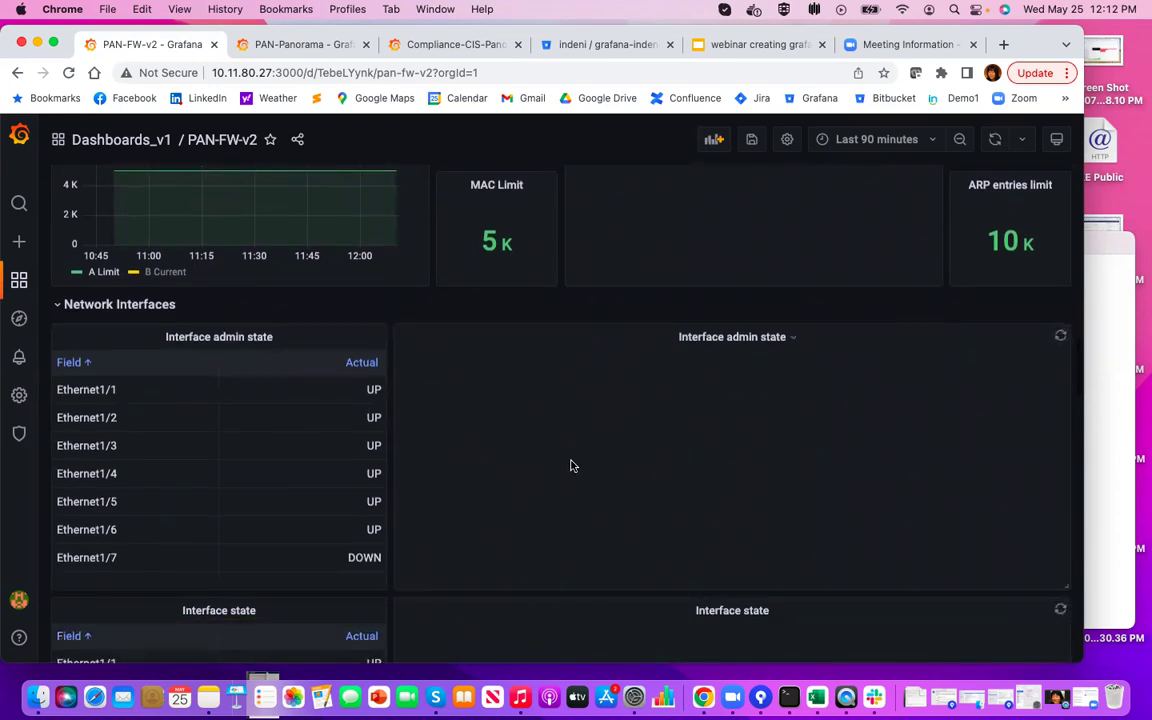
pyautogui.scroll(-2, 669, 404)
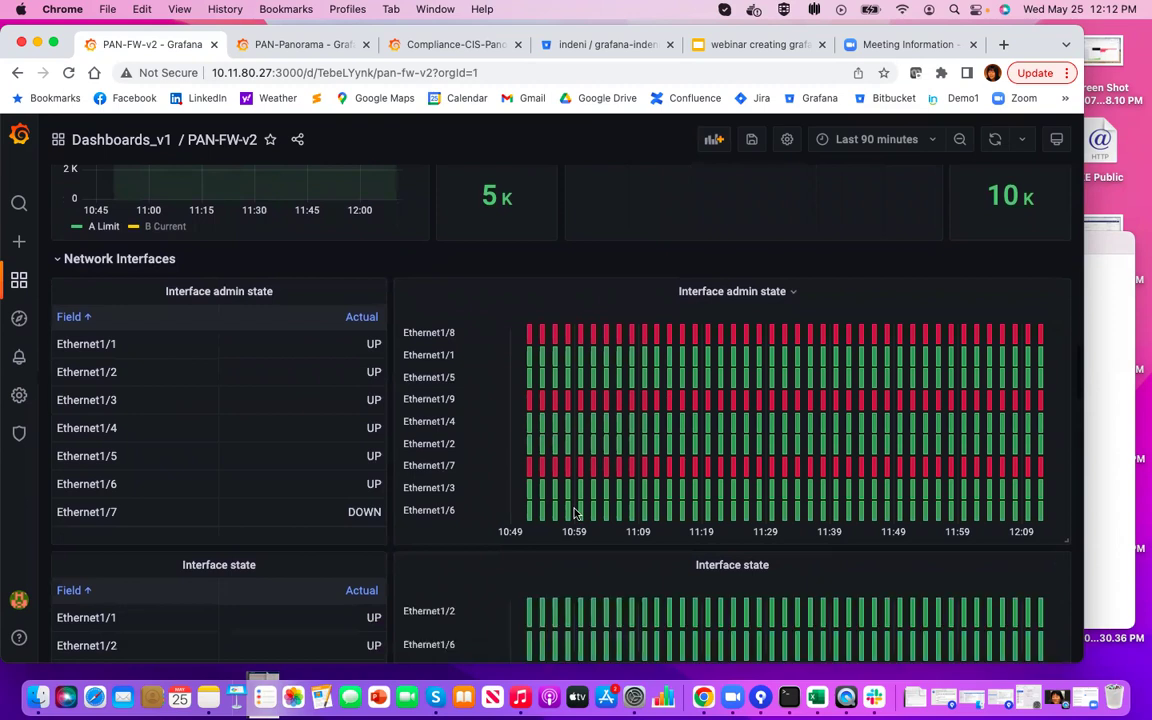
pyautogui.scroll(-6, 574, 509)
pyautogui.scroll(-6, 574, 509)
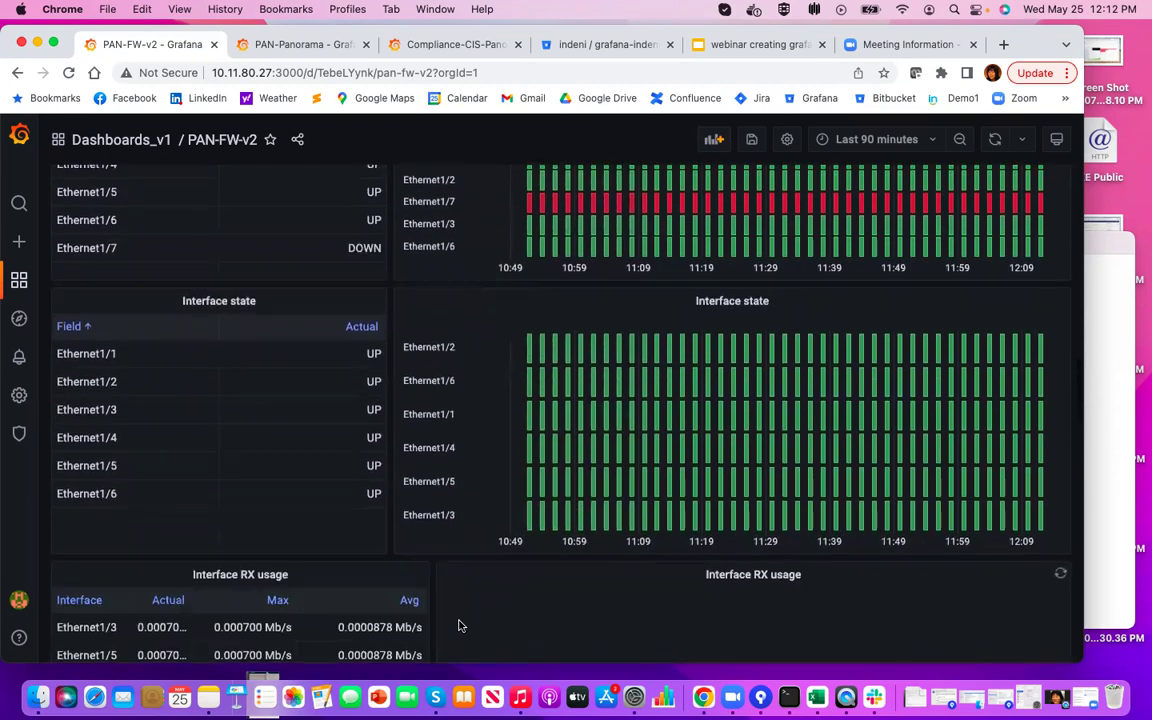
pyautogui.scroll(-2, 545, 500)
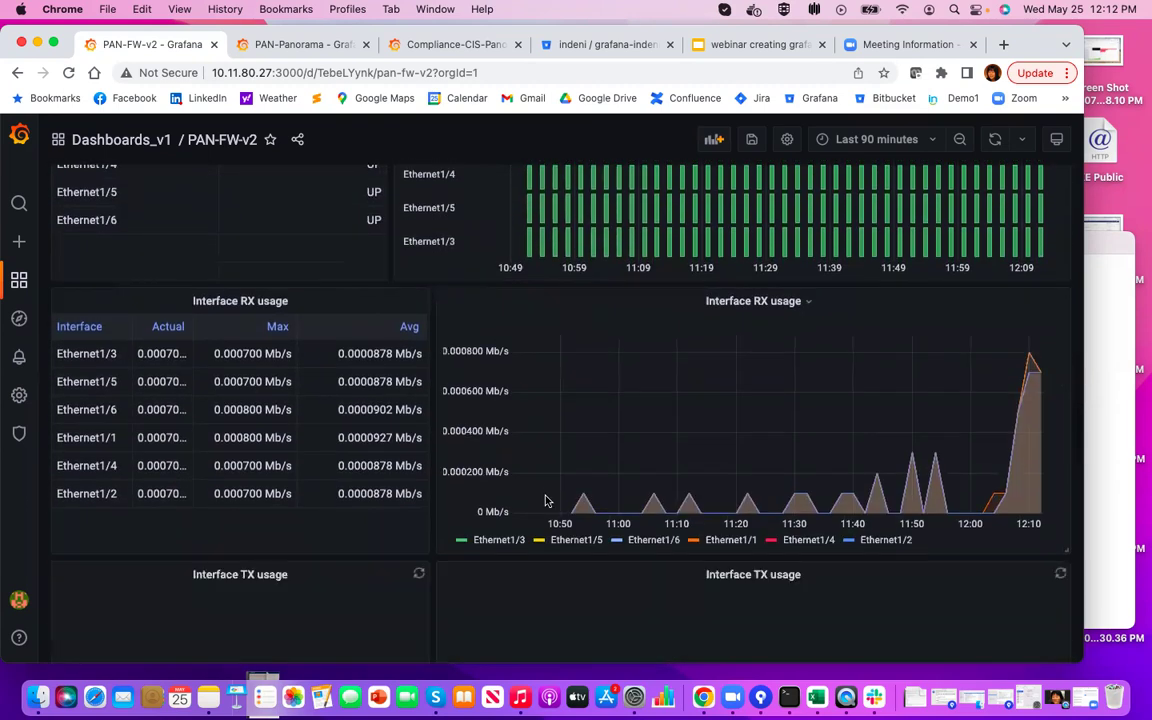
# Step: Scroll past the remaining interfaces and expand HA, showing PANOS HA Validation No and passive Yes
pyautogui.scroll(-3, 532, 543)
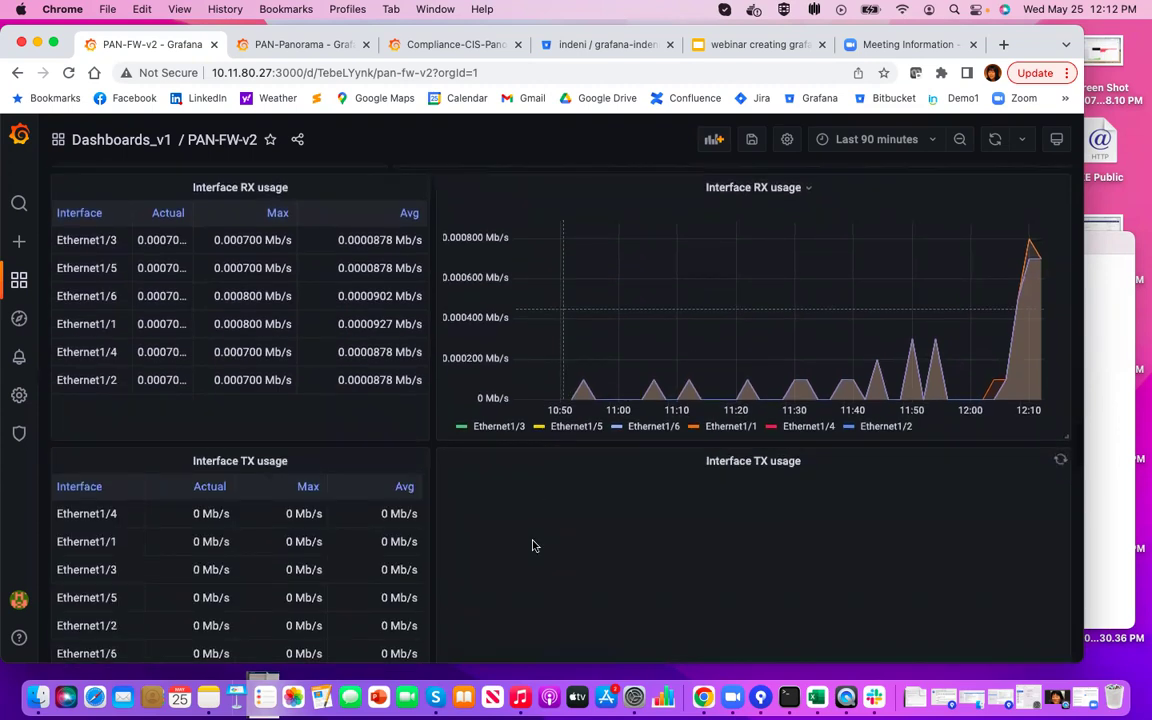
pyautogui.scroll(-5, 530, 540)
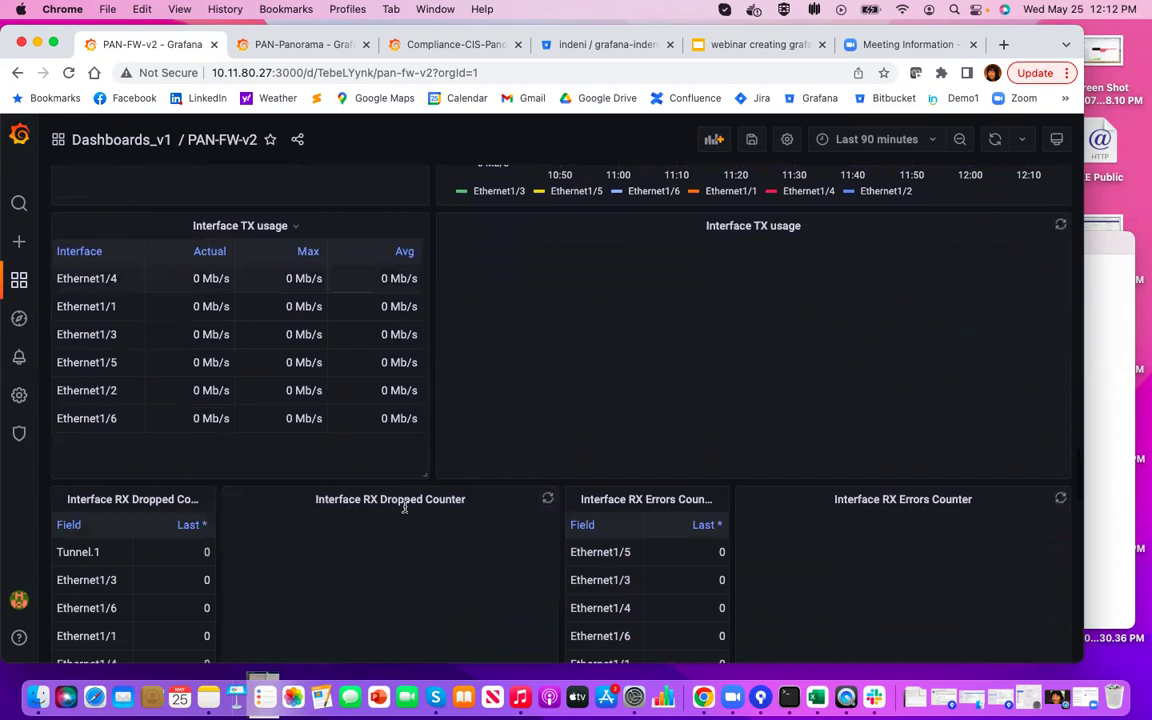
pyautogui.scroll(-2, 388, 517)
pyautogui.scroll(-2, 389, 520)
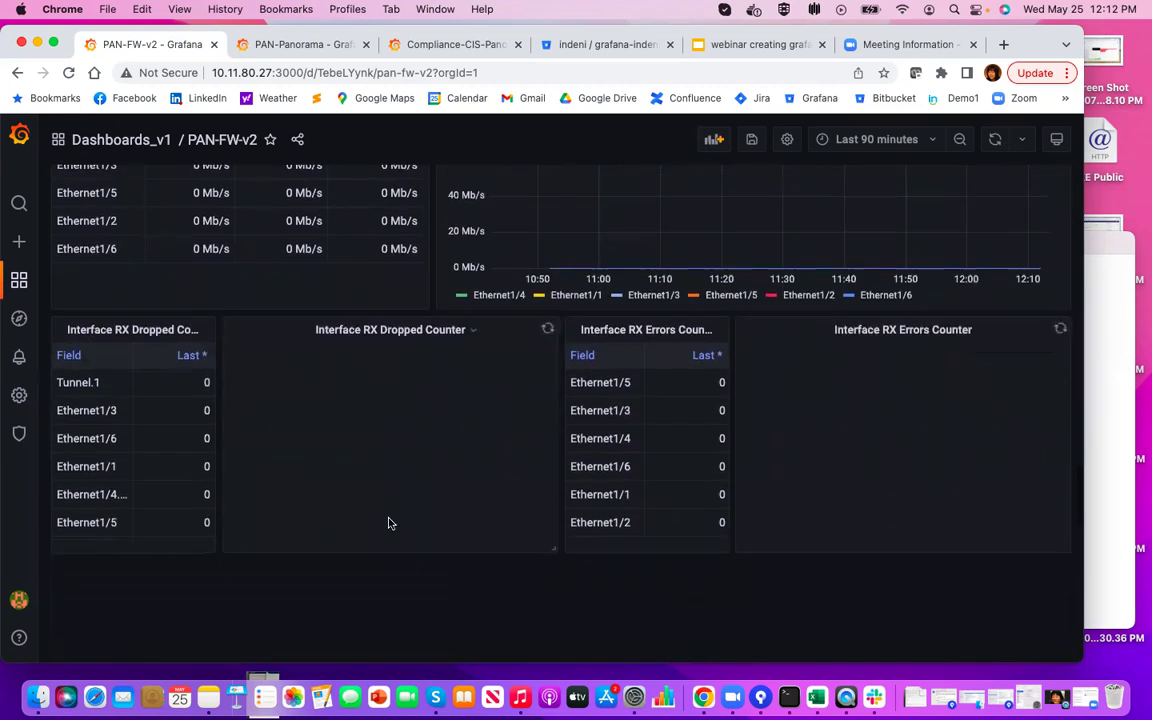
pyautogui.scroll(-3, 390, 523)
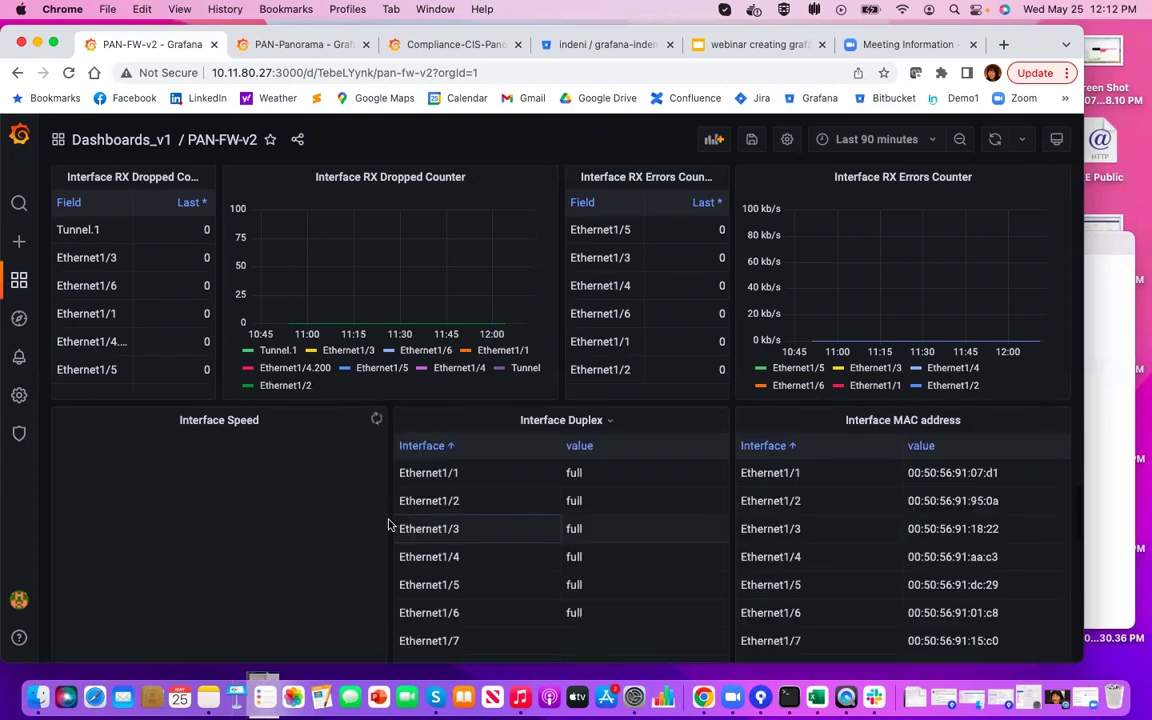
pyautogui.scroll(-5, 389, 524)
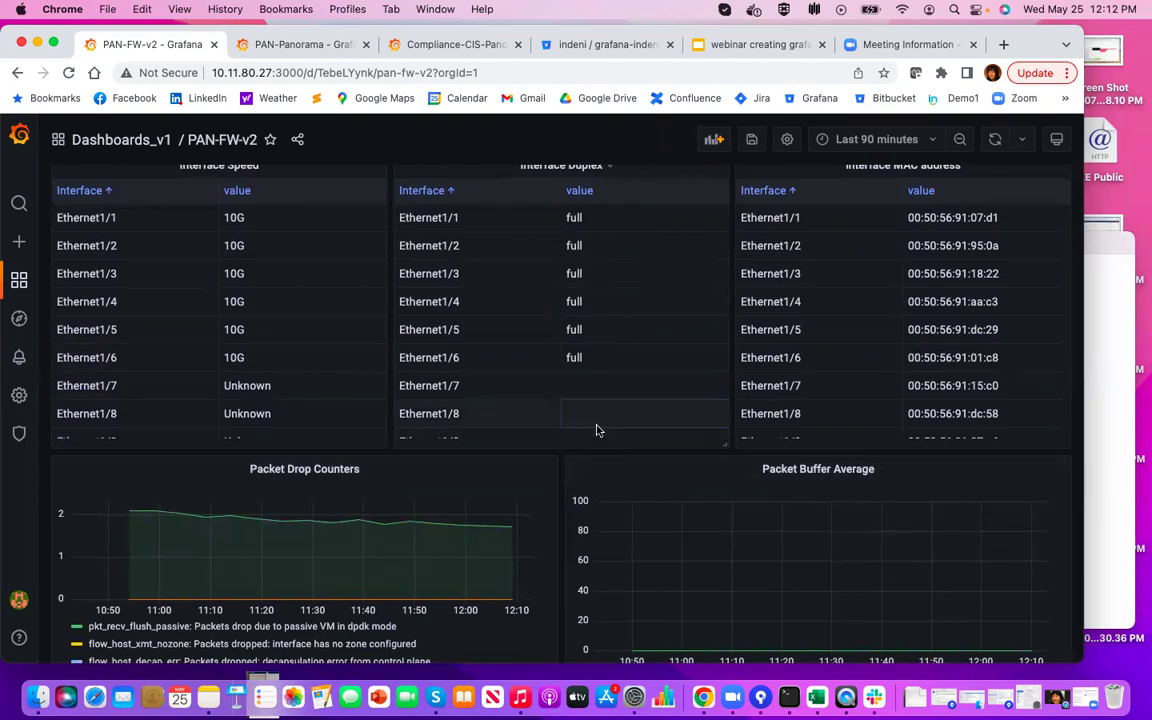
pyautogui.scroll(-5, 596, 430)
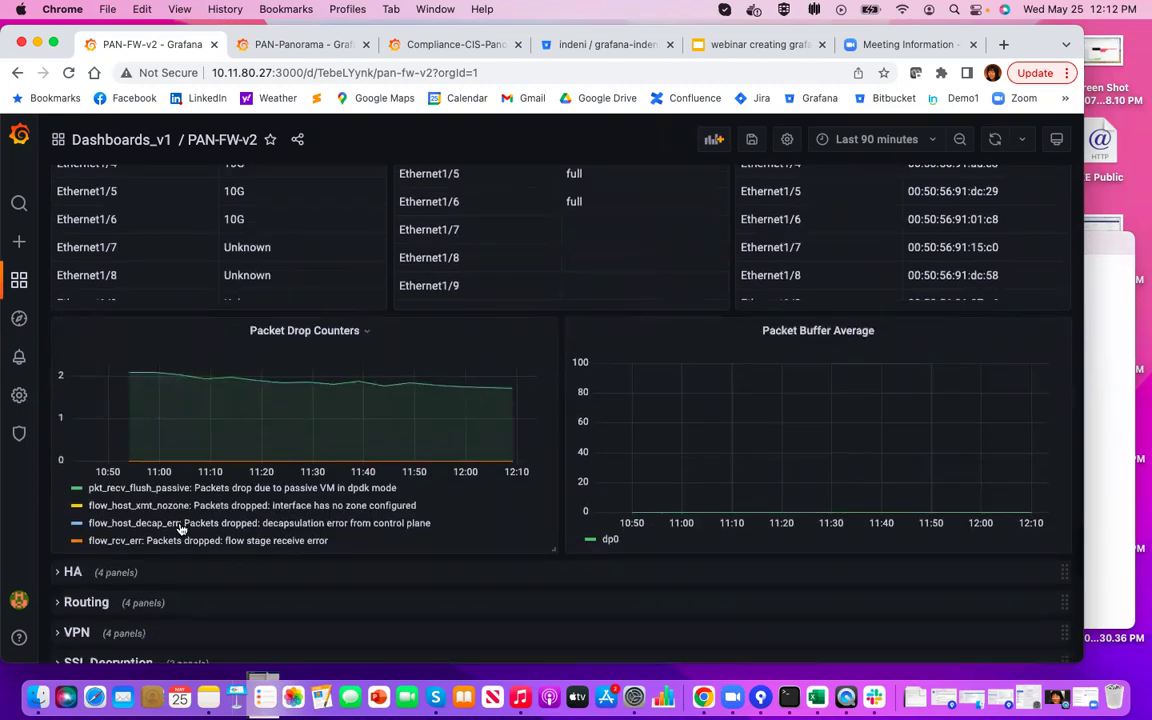
pyautogui.click(60, 574)
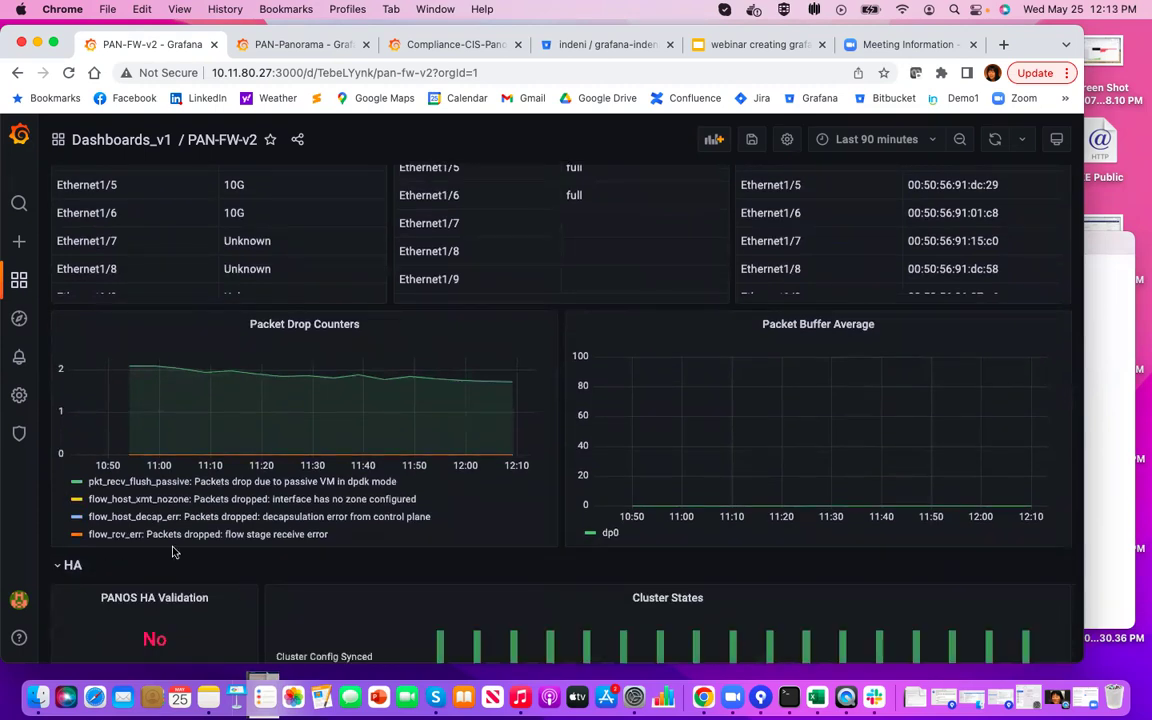
pyautogui.scroll(-2, 172, 550)
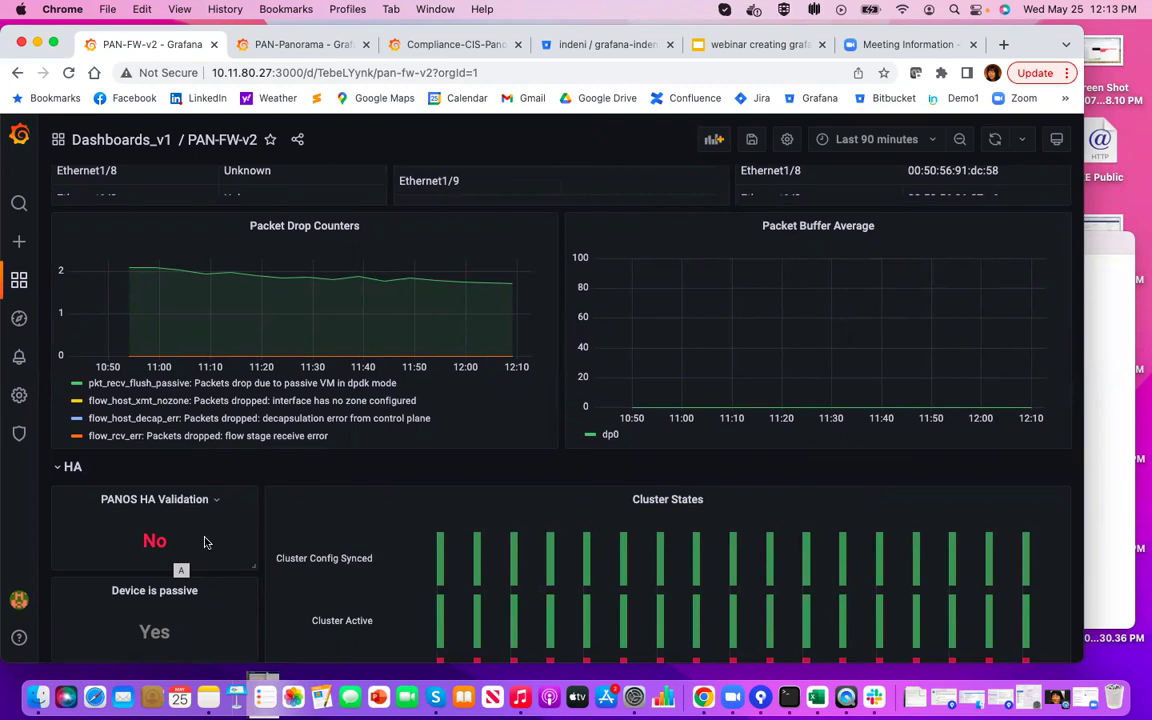
# Step: Expand Routing below HA: Routes Usage 8, Routes Limit 10K, BGP peer 10.0.102.3 UP
pyautogui.scroll(-3, 200, 550)
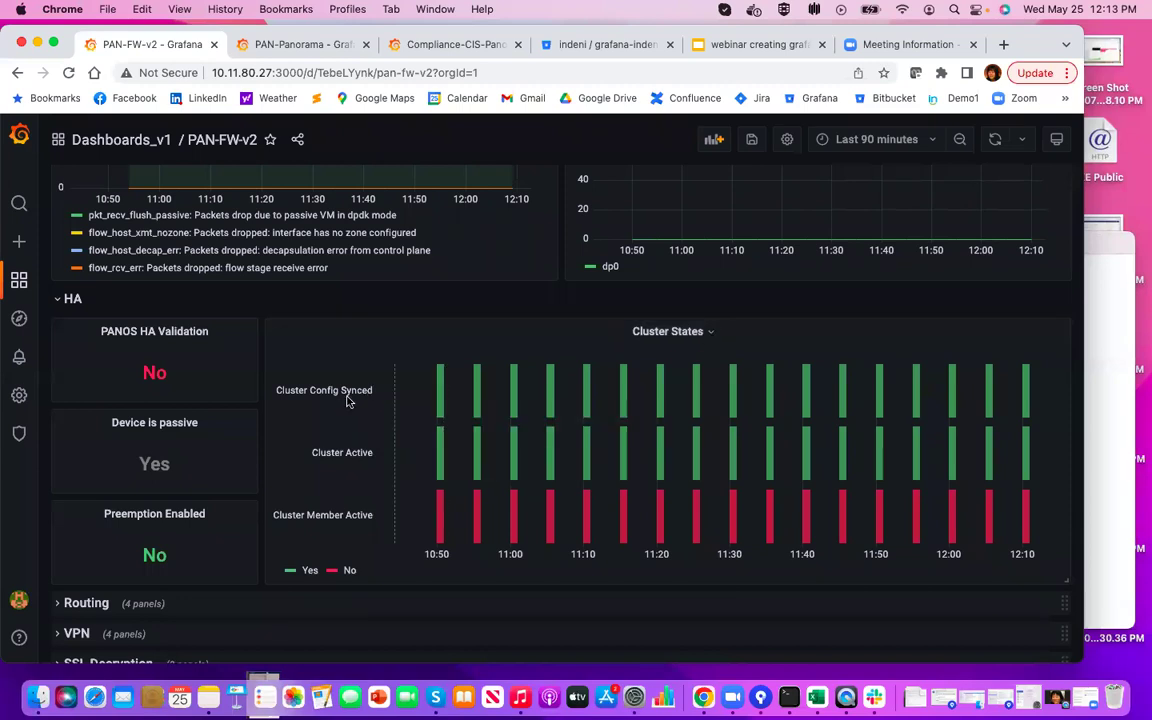
pyautogui.scroll(-1, 300, 390)
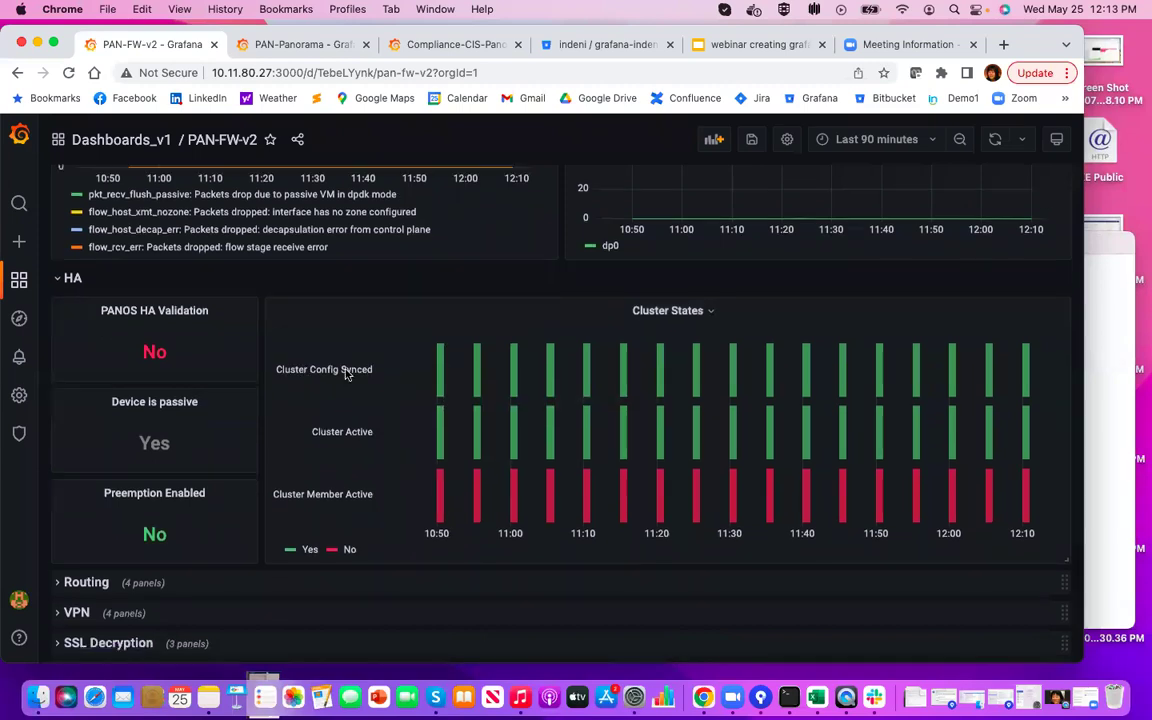
pyautogui.scroll(-3, 340, 400)
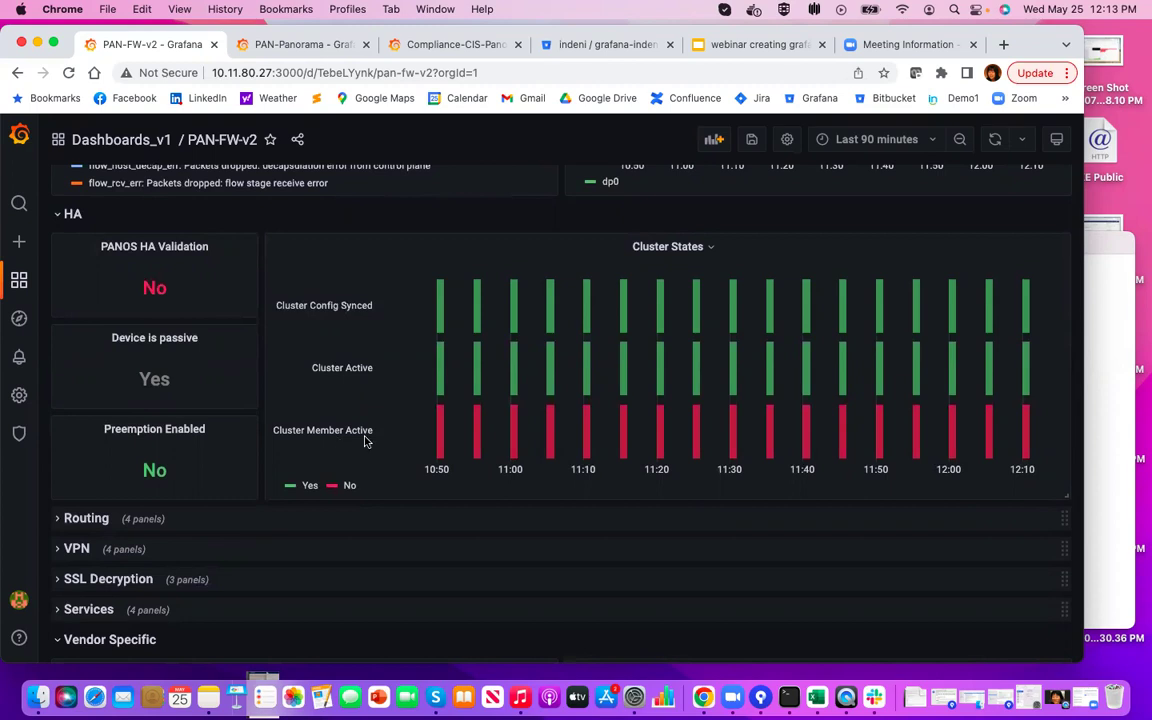
pyautogui.scroll(-1, 365, 440)
pyautogui.click(56, 476)
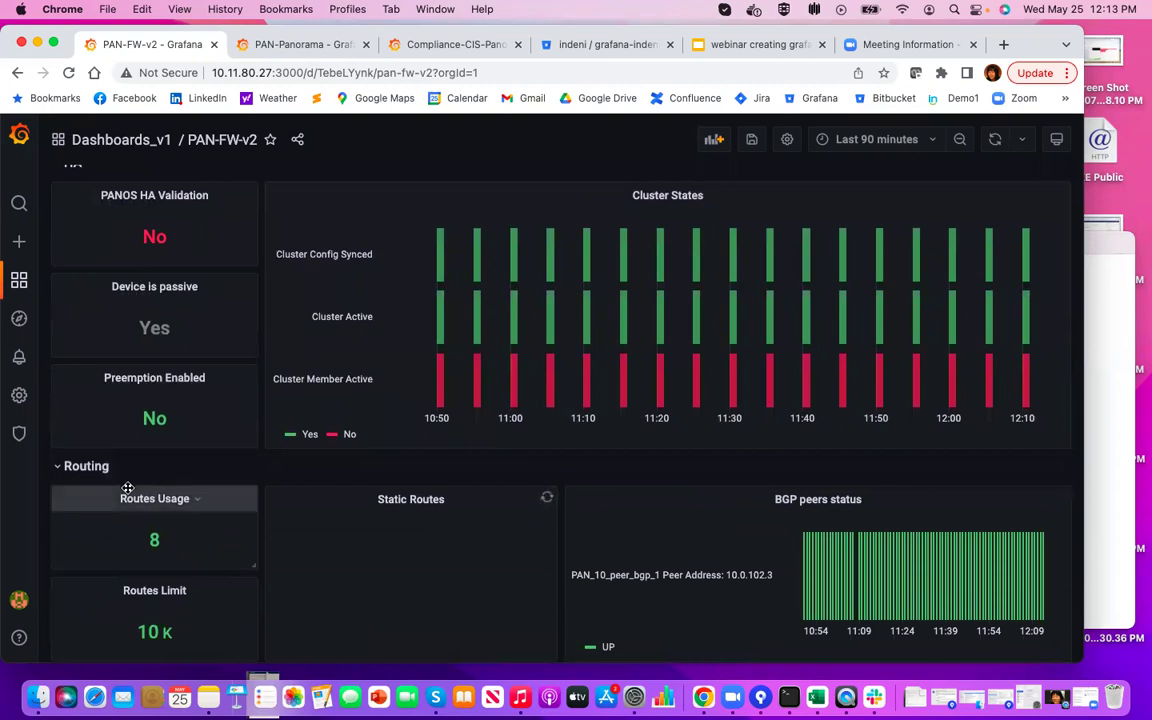
# Step: Expand the VPN row and view its tunnel and Phase1 states, both DOWN
pyautogui.scroll(-1, 127, 487)
pyautogui.scroll(-1, 159, 440)
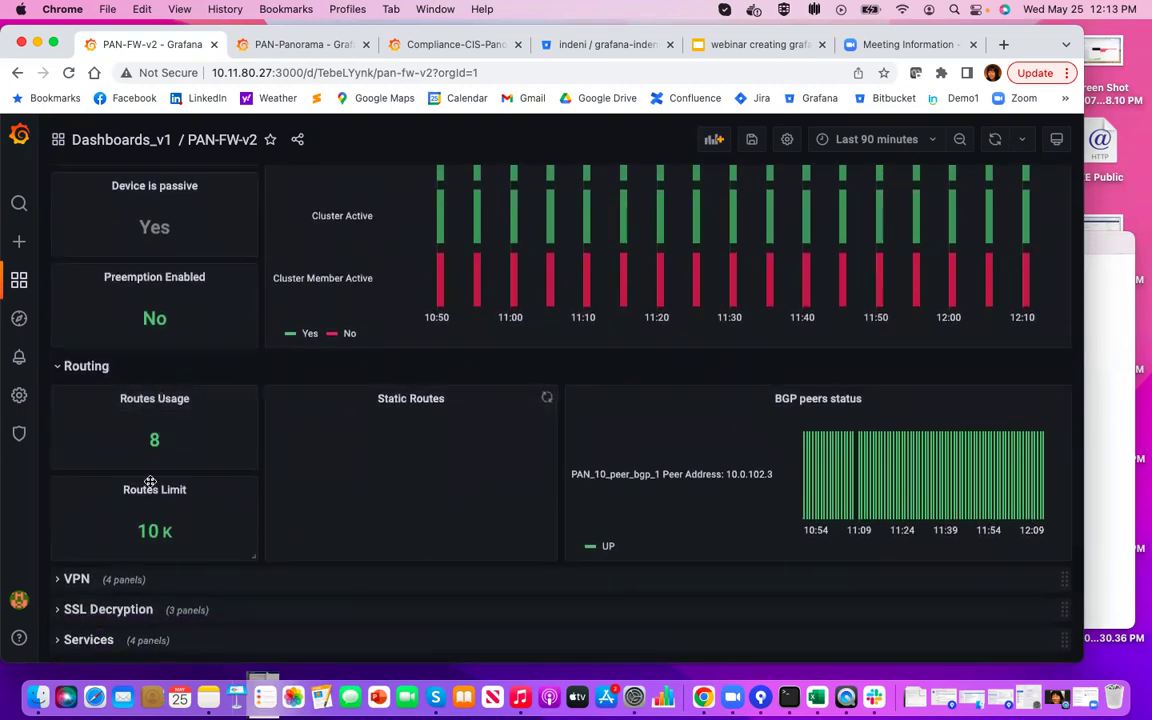
pyautogui.scroll(-3, 236, 447)
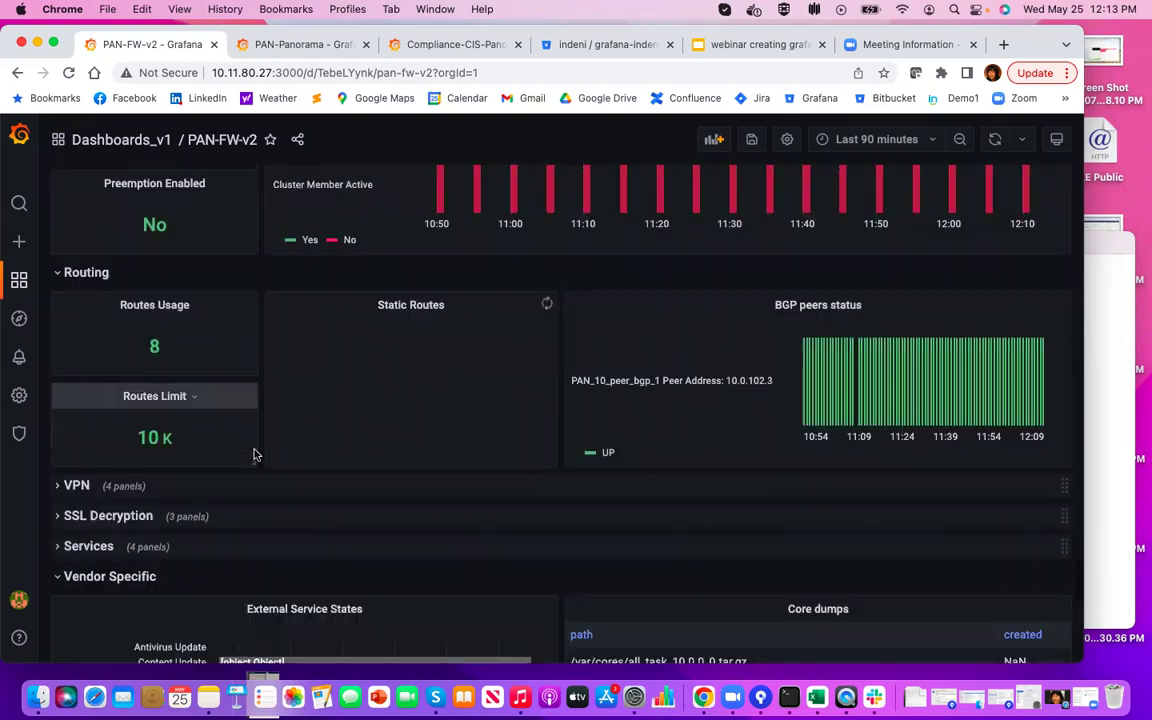
pyautogui.scroll(-2, 57, 445)
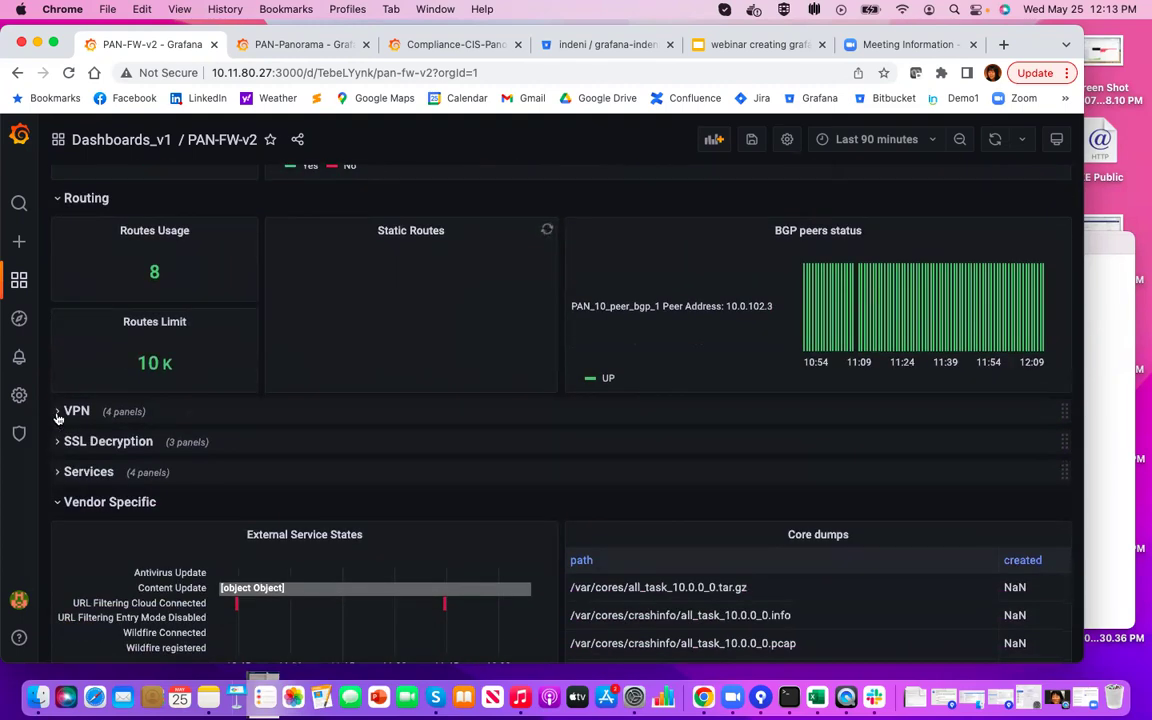
pyautogui.click(58, 414)
pyautogui.scroll(-3, 85, 429)
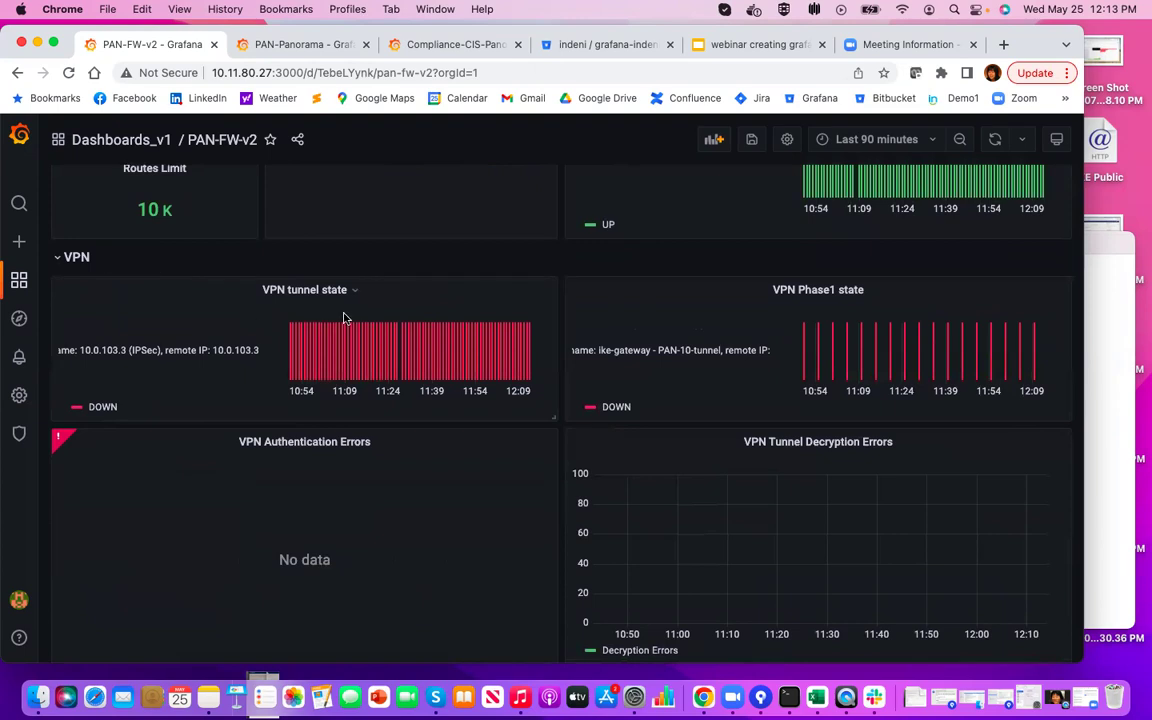
pyautogui.scroll(-3, 343, 318)
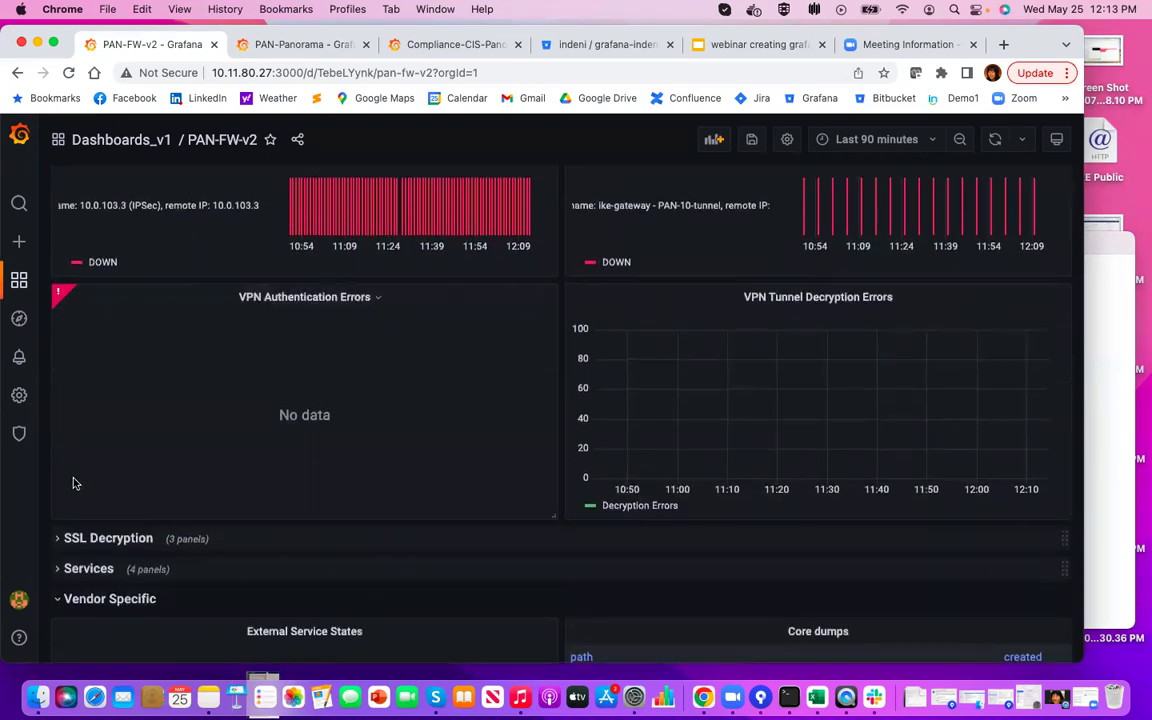
# Step: Expand SSL Decryption and scroll through its 15000 limit, memory and error count charts
pyautogui.click(60, 539)
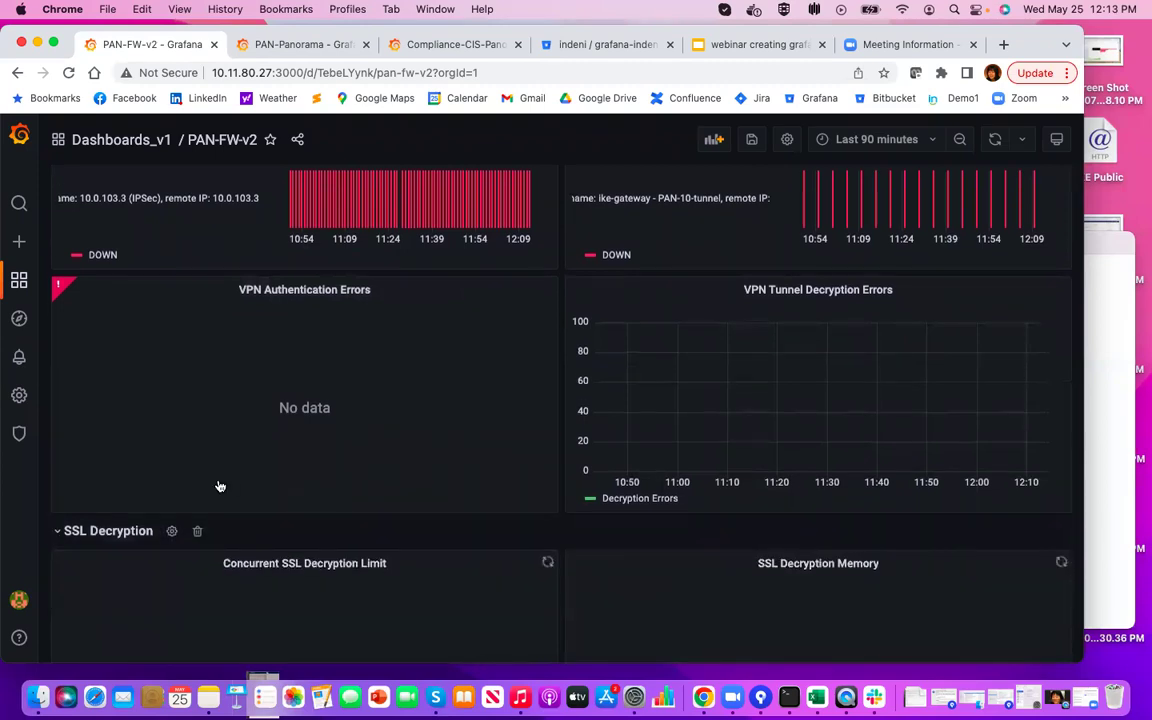
pyautogui.scroll(-2, 219, 483)
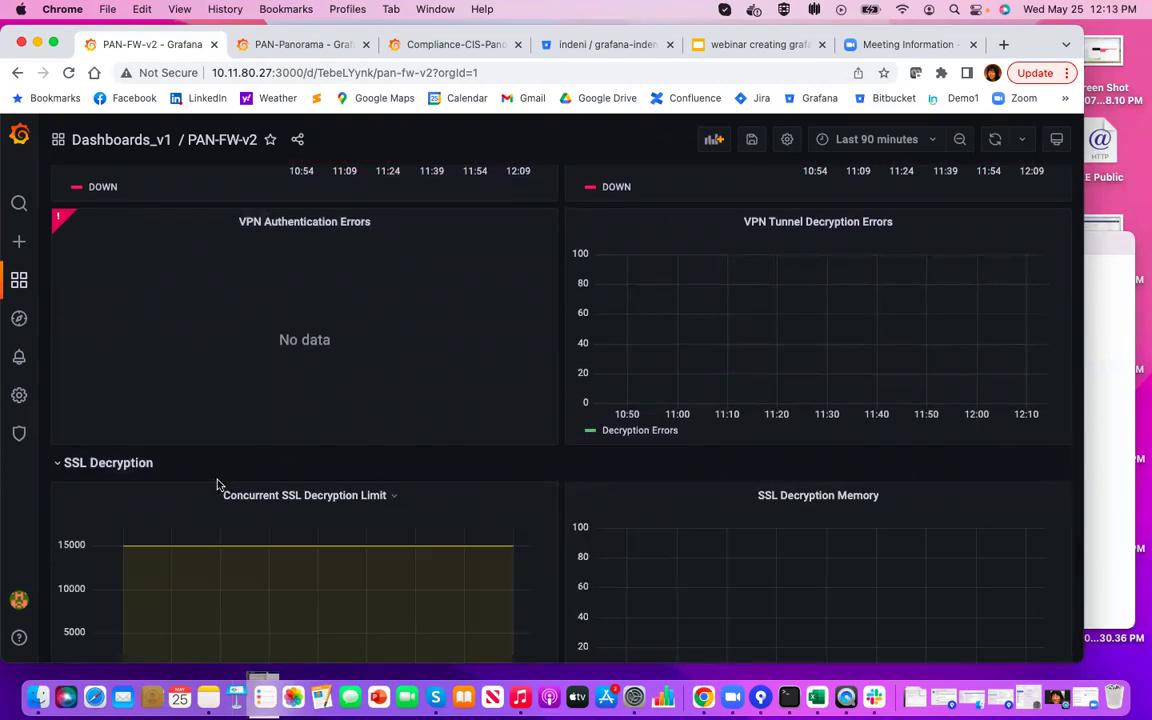
pyautogui.scroll(-4, 218, 483)
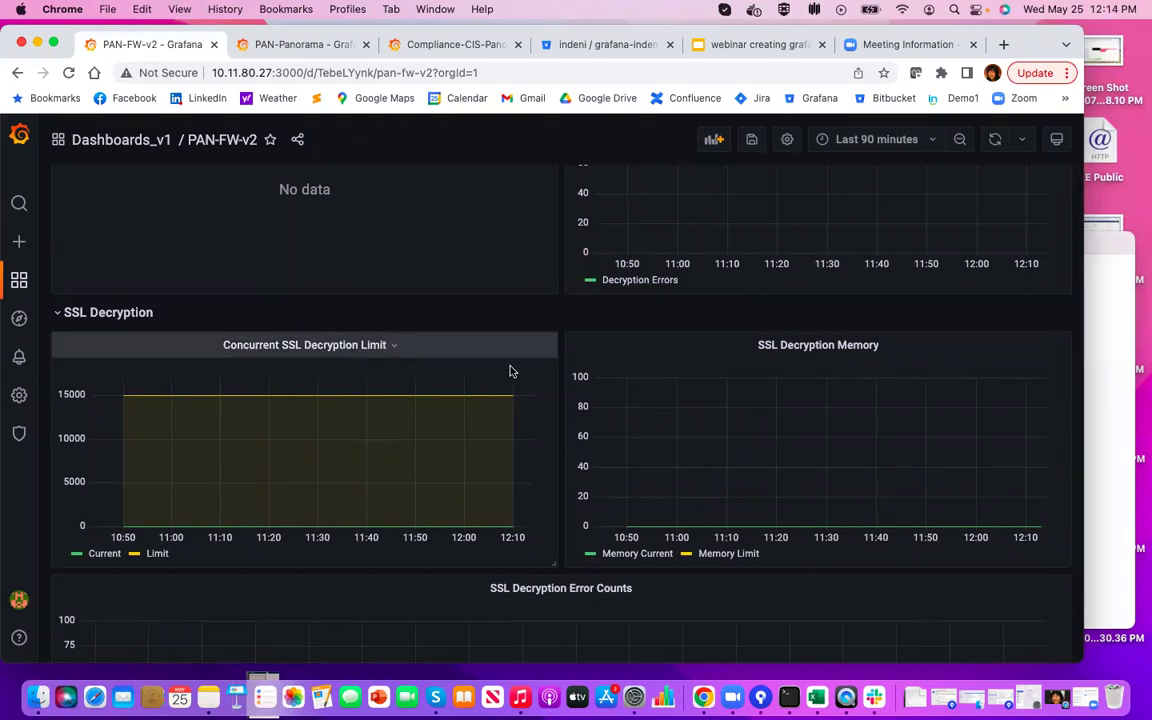
pyautogui.scroll(-1, 843, 334)
pyautogui.scroll(-2, 852, 307)
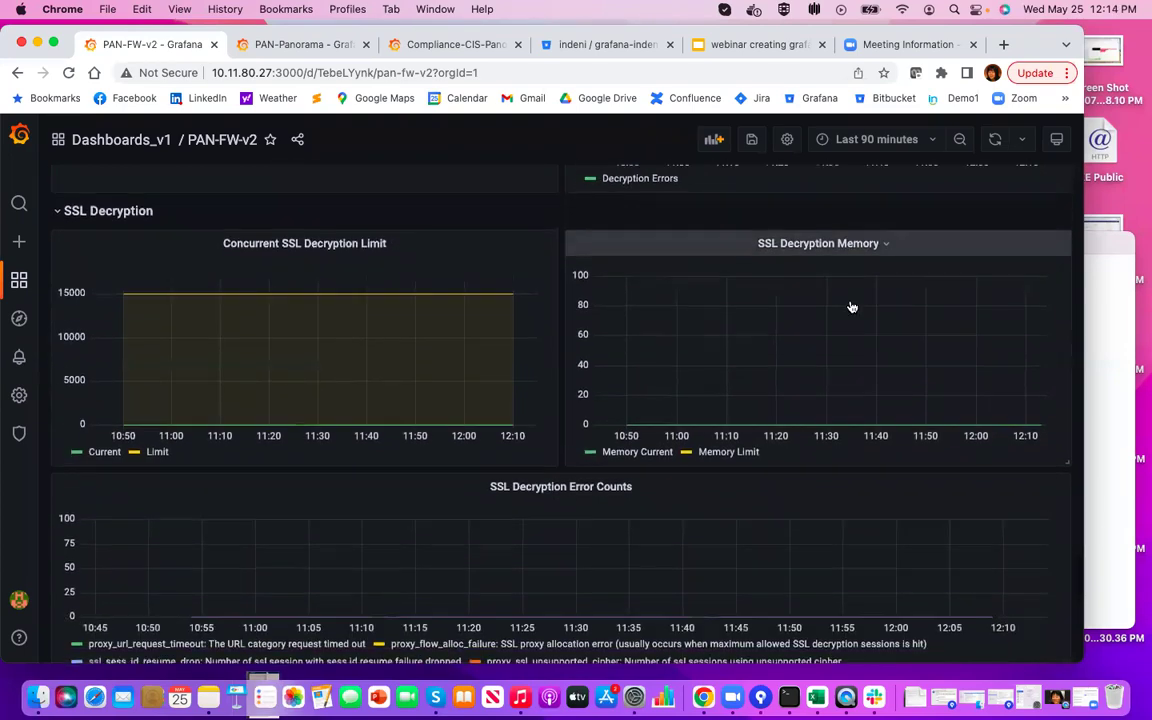
pyautogui.scroll(-1, 850, 300)
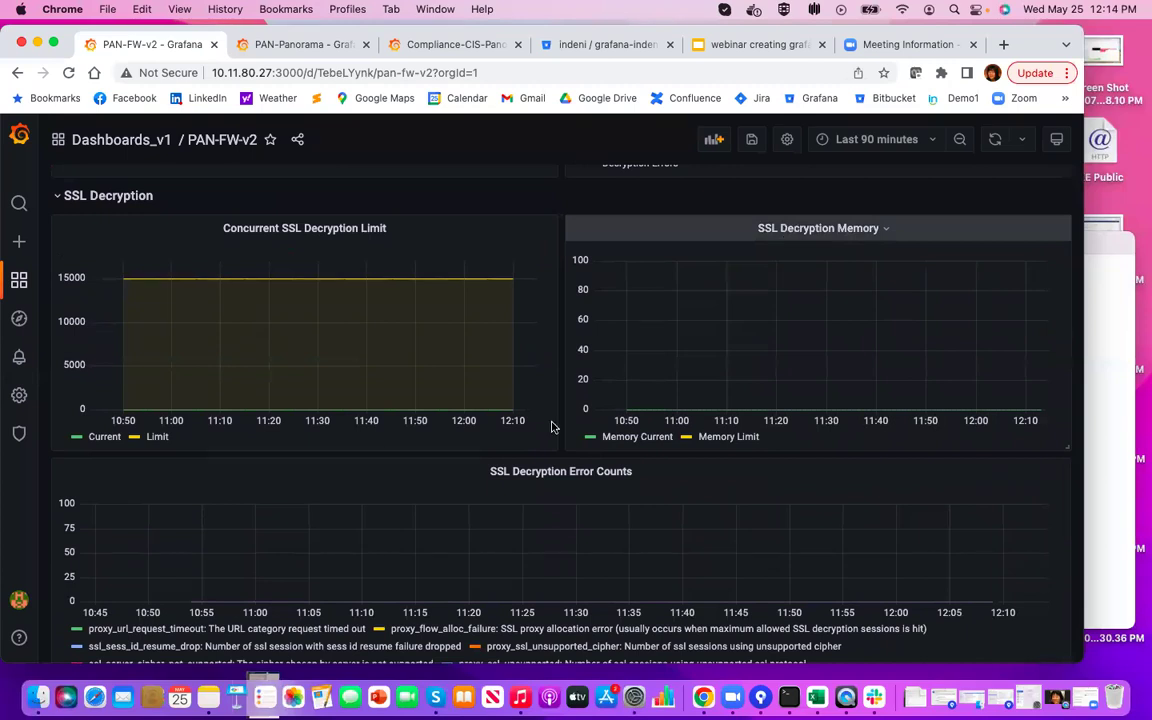
pyautogui.scroll(-3, 553, 427)
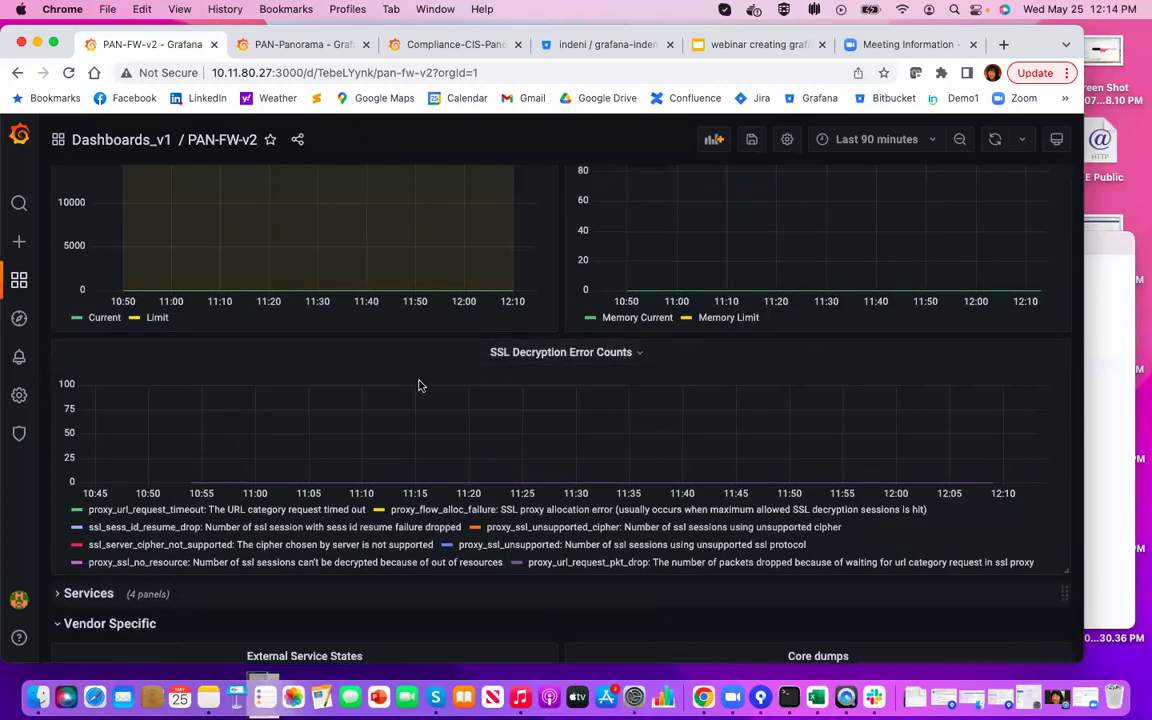
pyautogui.scroll(-3, 452, 393)
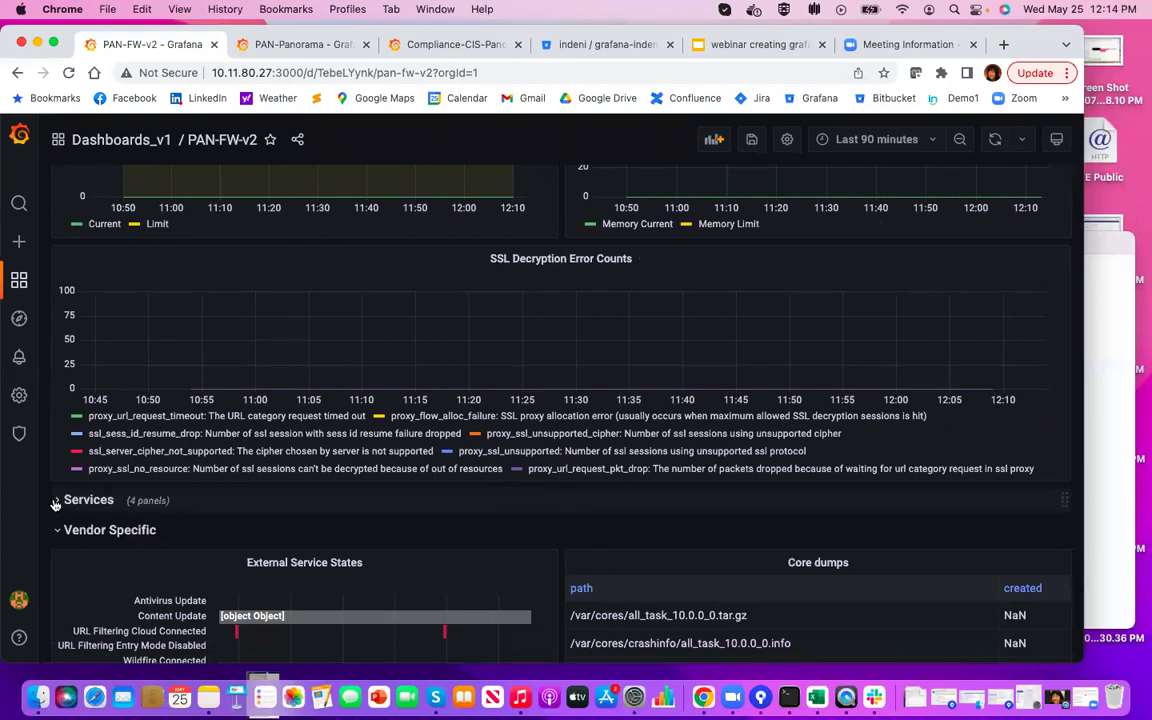
# Step: Expand the Services section to show LogDB usage and scroll onward
pyautogui.click(58, 501)
pyautogui.scroll(-3, 221, 402)
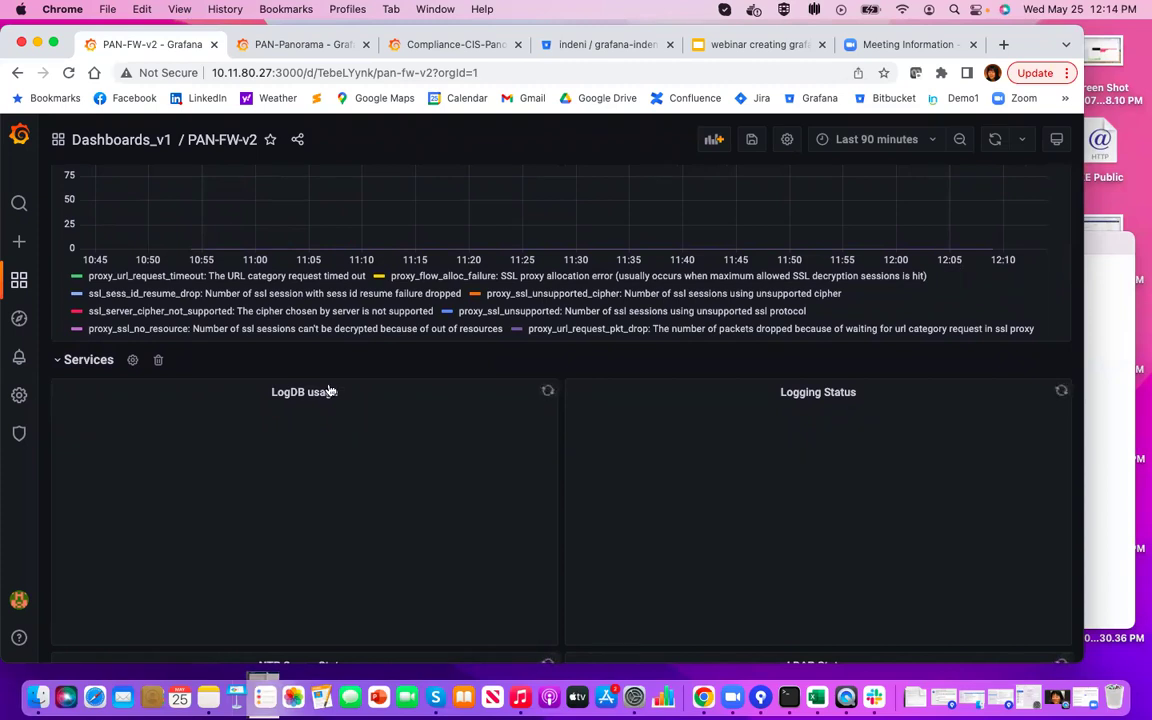
pyautogui.scroll(-1, 329, 391)
pyautogui.scroll(-3, 410, 512)
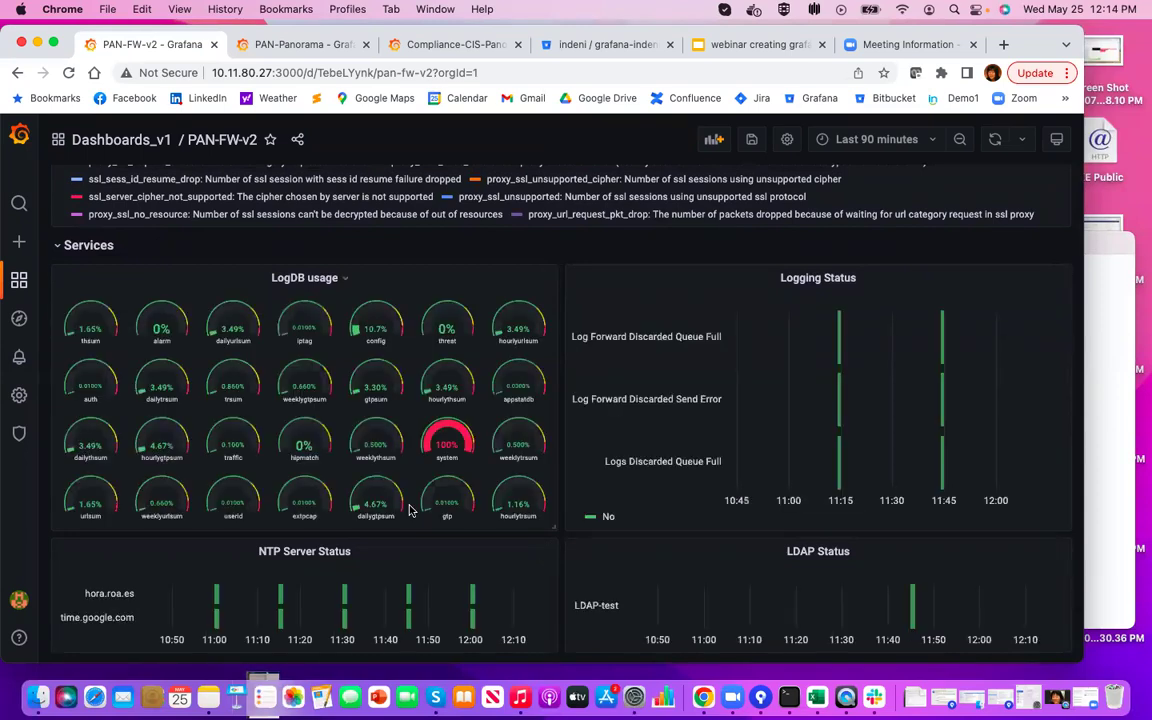
pyautogui.scroll(-6, 408, 511)
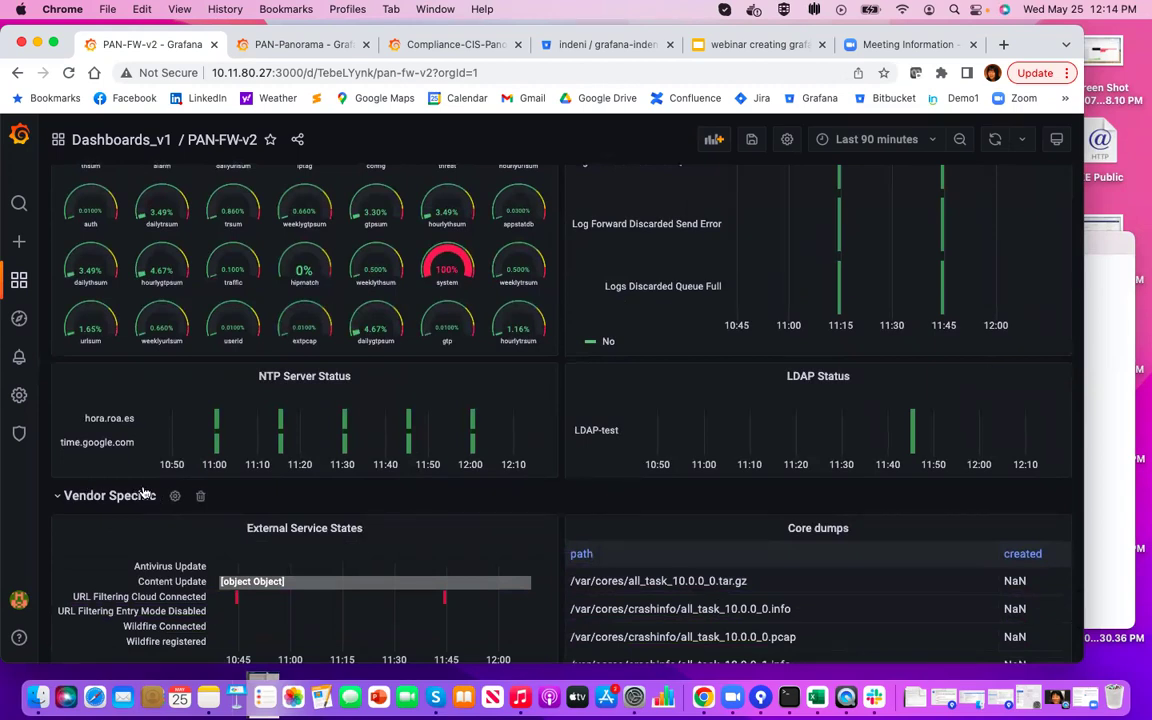
pyautogui.scroll(-5, 150, 494)
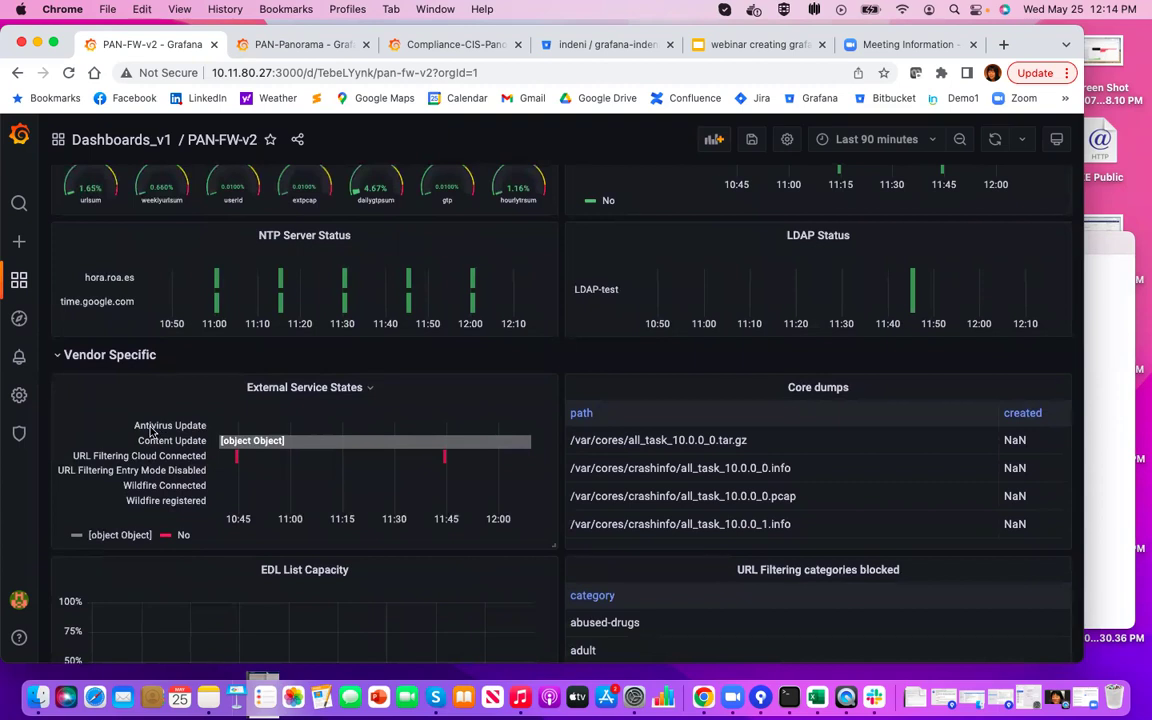
# Step: Scroll to the core dump files and EDL lists testing-github and testing-second_list, both Up
pyautogui.scroll(-2, 115, 420)
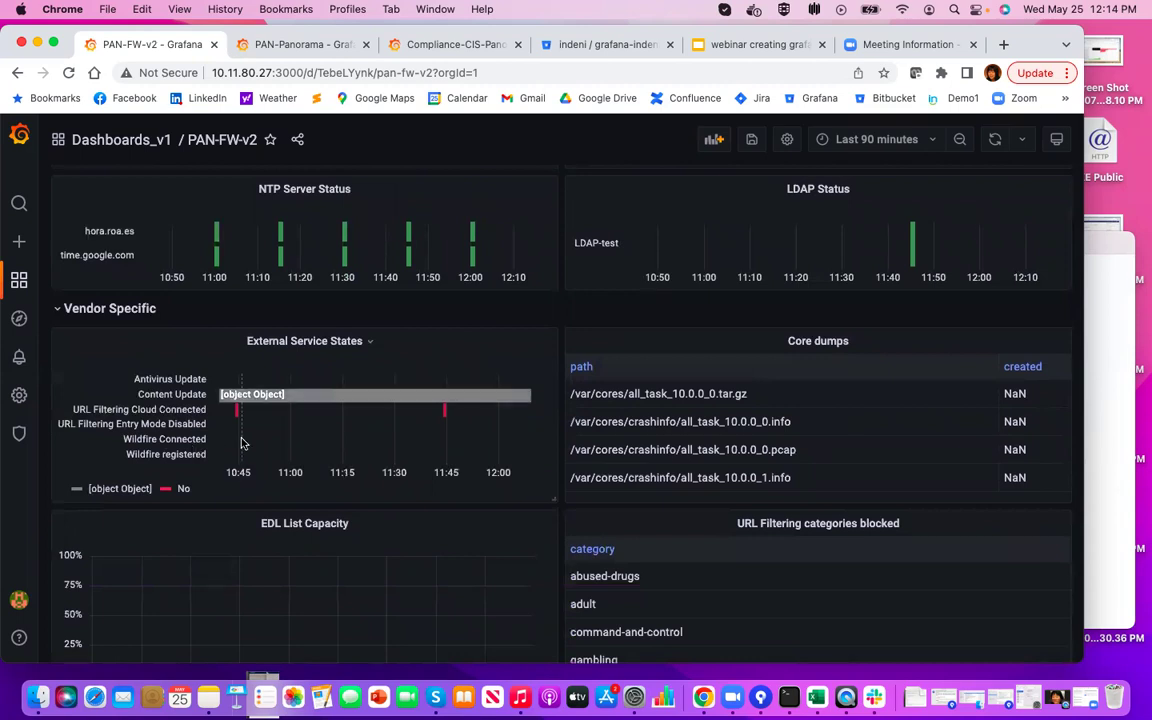
pyautogui.scroll(-2, 300, 360)
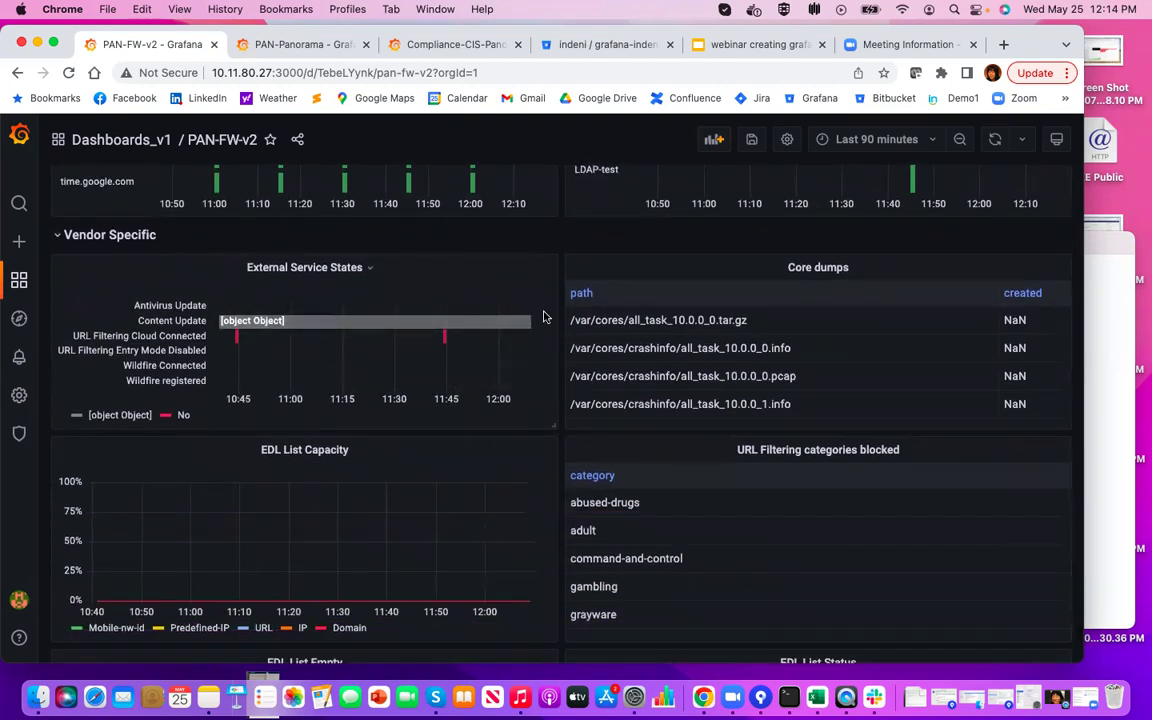
pyautogui.scroll(-2, 440, 350)
pyautogui.scroll(-3, 440, 350)
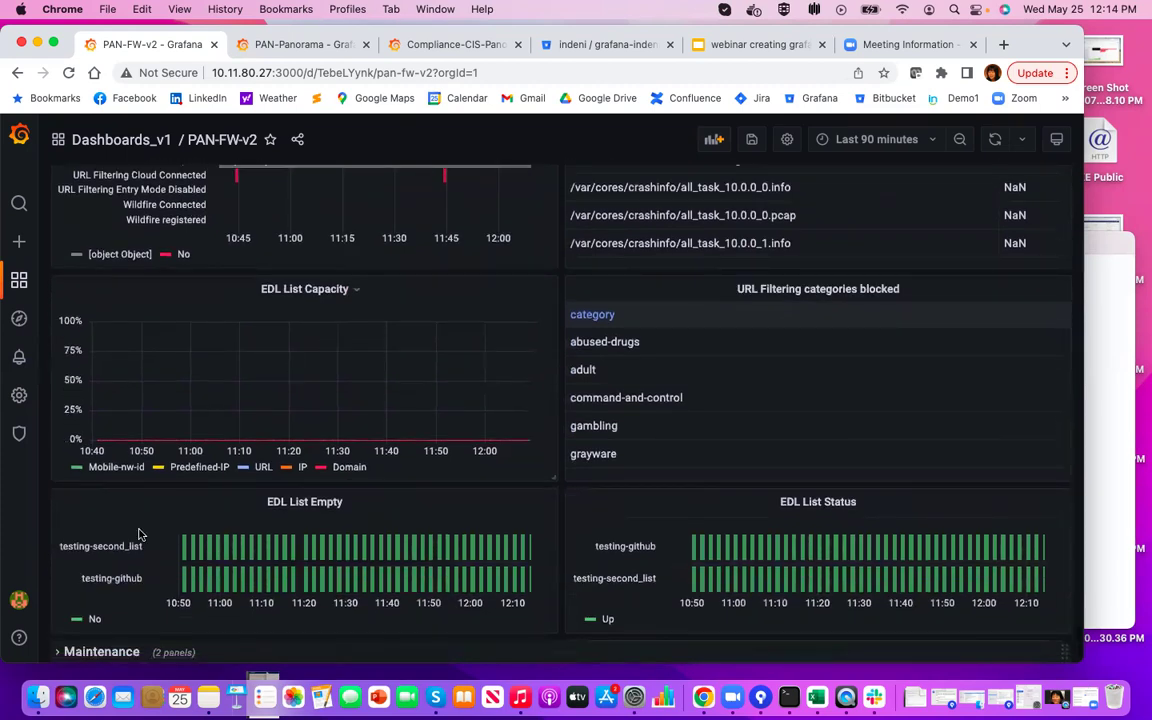
pyautogui.scroll(-1, 100, 580)
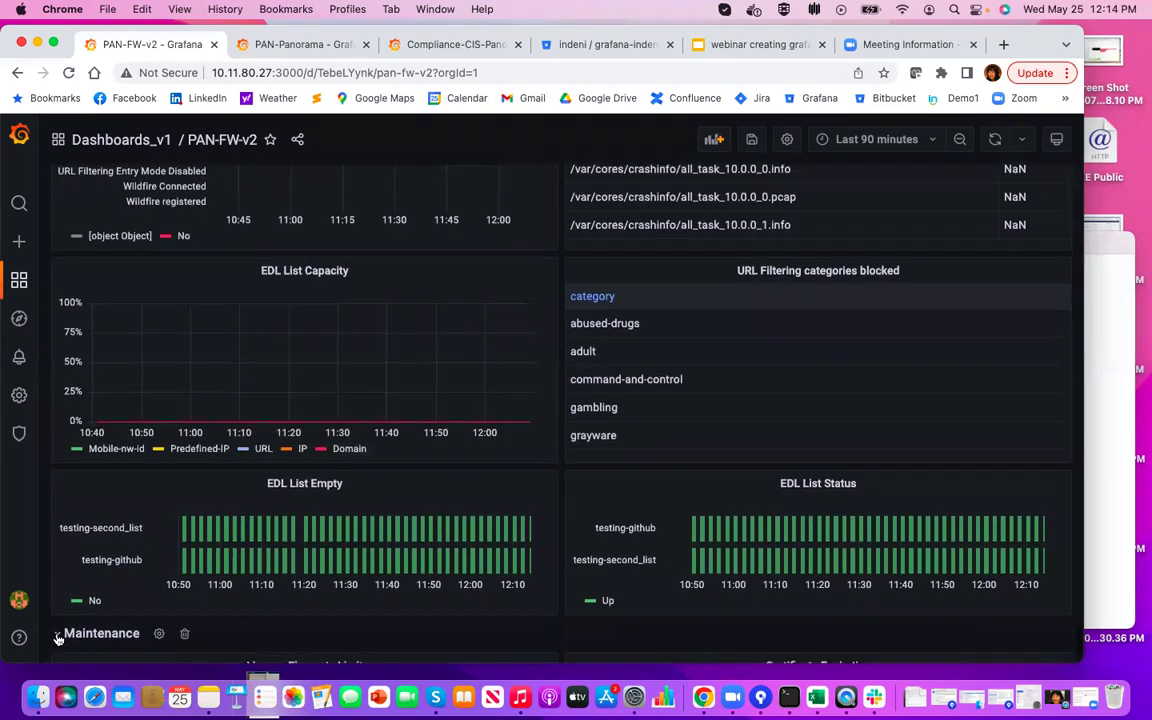
# Step: Expand the Maintenance row to show License Elements Limit and Certificate Expiration, then scroll back to the top
pyautogui.click(57, 638)
pyautogui.scroll(-5, 57, 638)
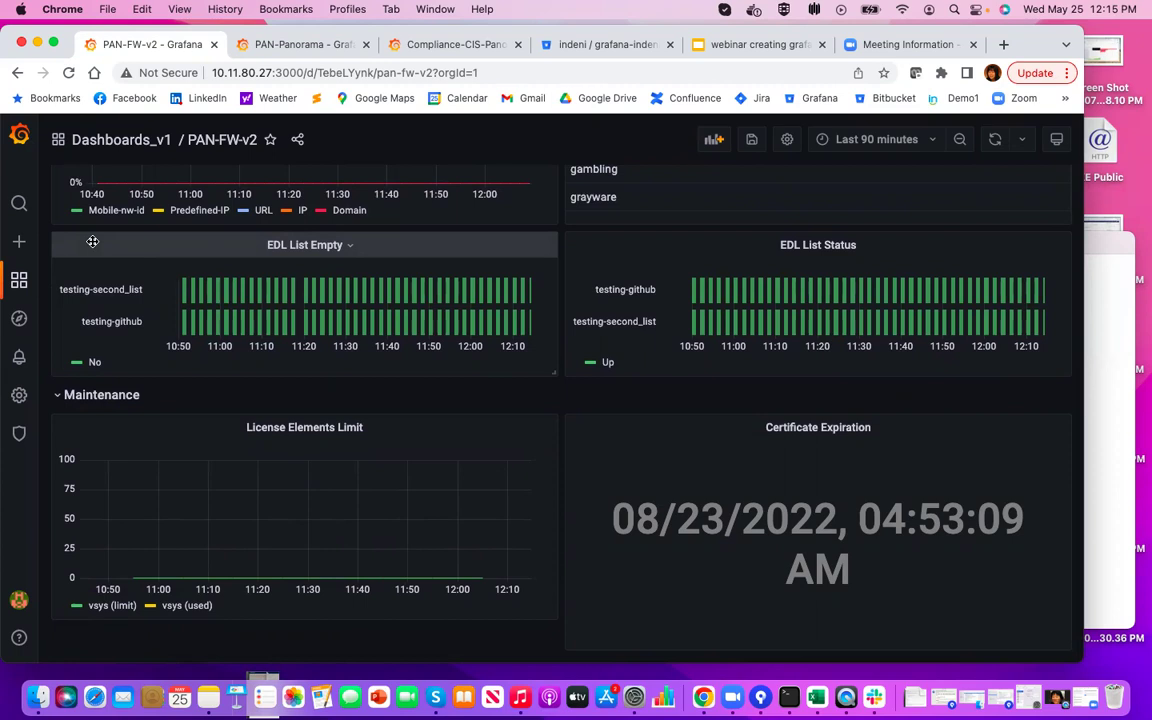
pyautogui.scroll(15, 244, 228)
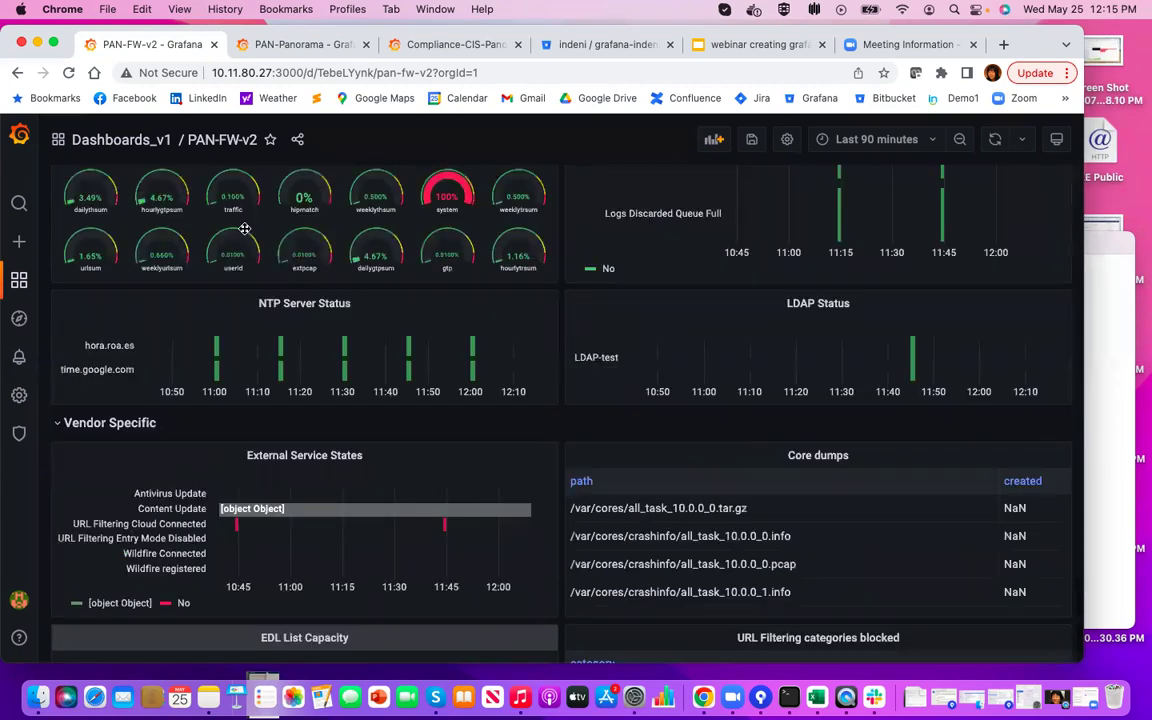
pyautogui.scroll(15, 244, 228)
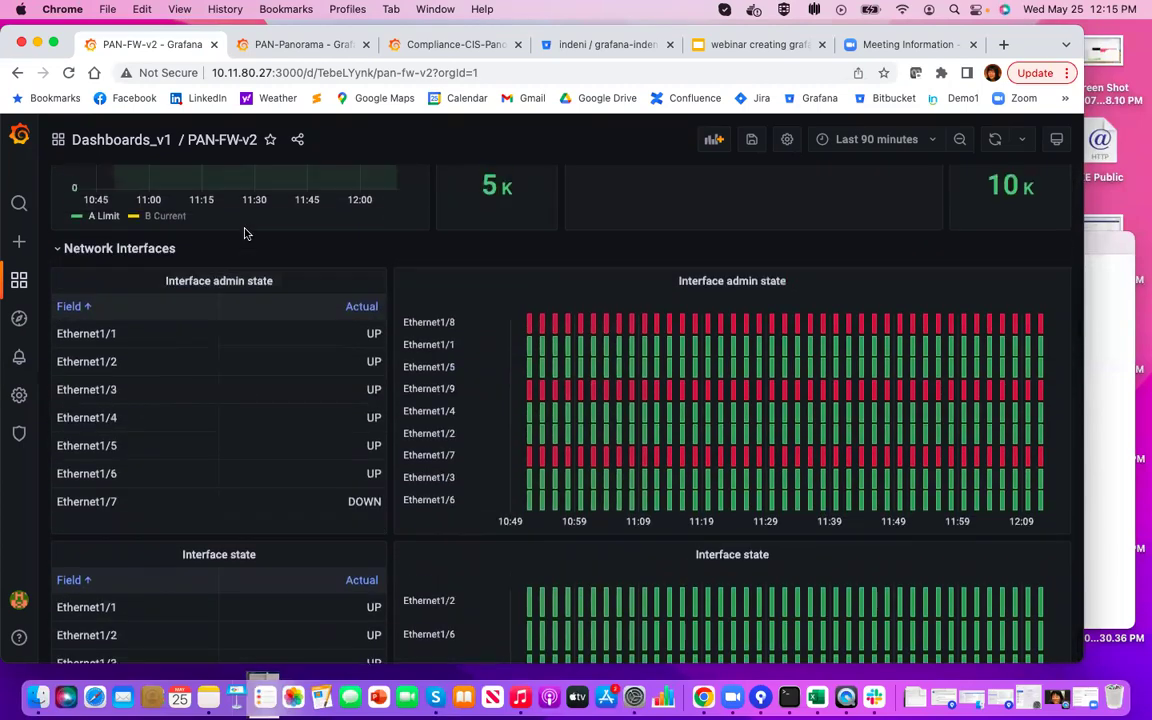
pyautogui.scroll(15, 244, 233)
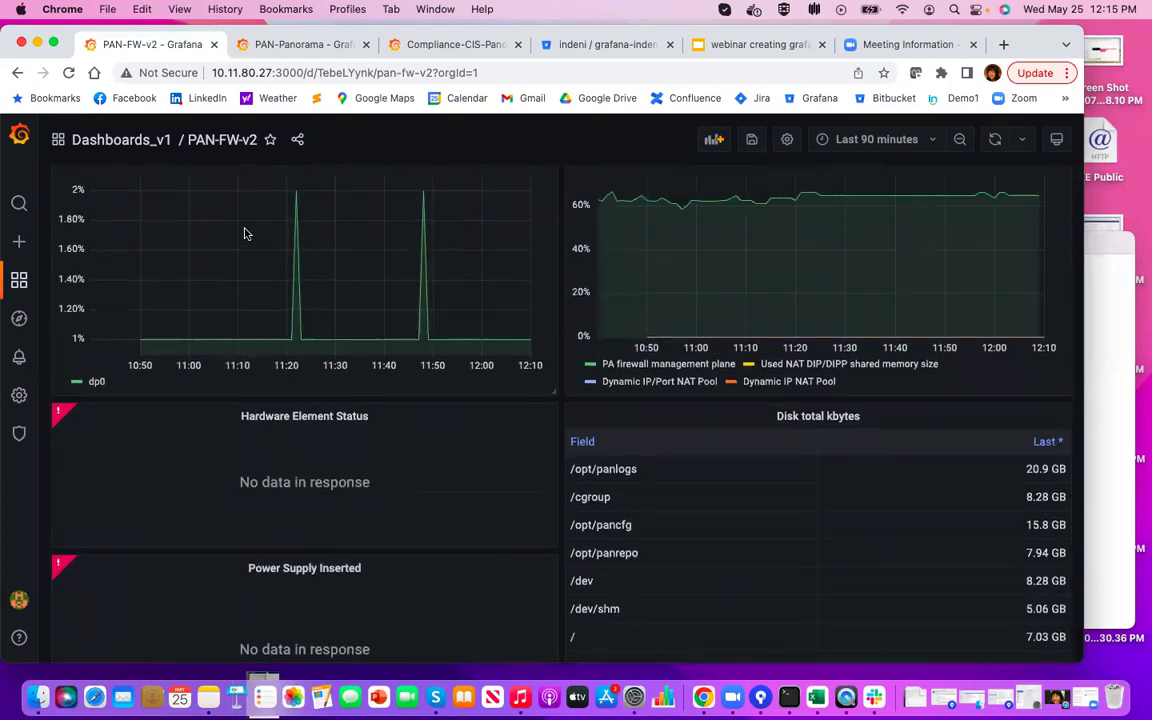
pyautogui.scroll(5, 244, 233)
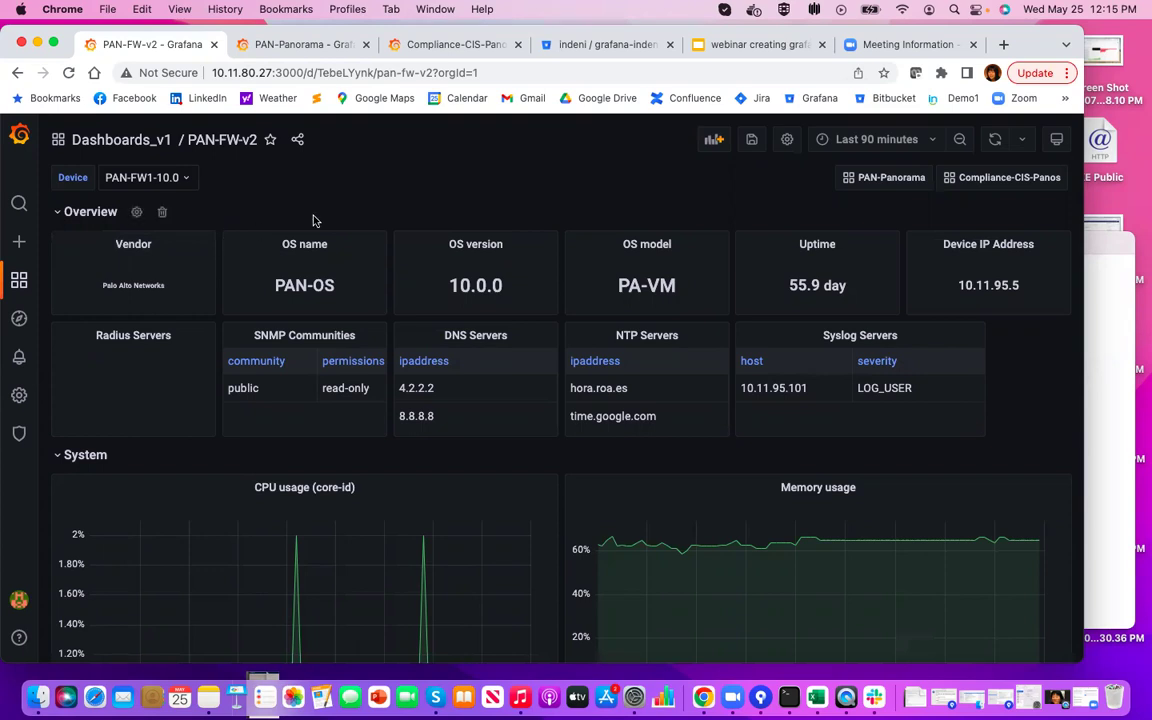
# Step: Add a new 'Row title' row, leave its options unchanged, and drag the NTP Servers panel left
pyautogui.click(714, 140)
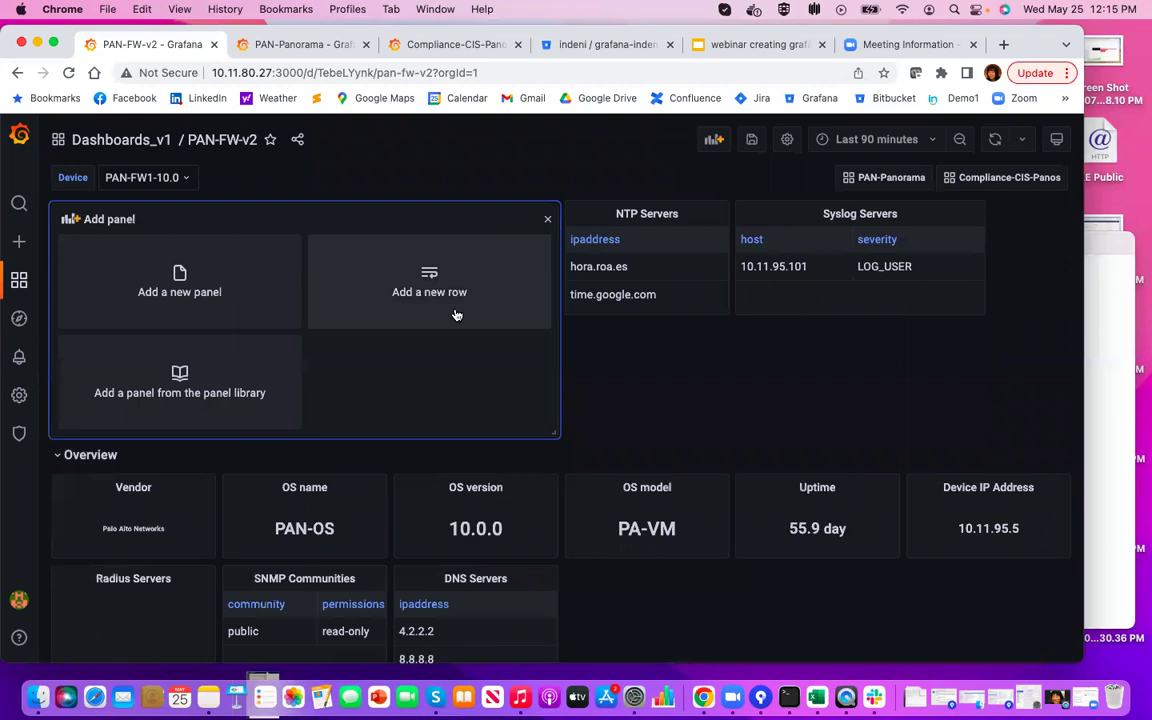
pyautogui.click(487, 305)
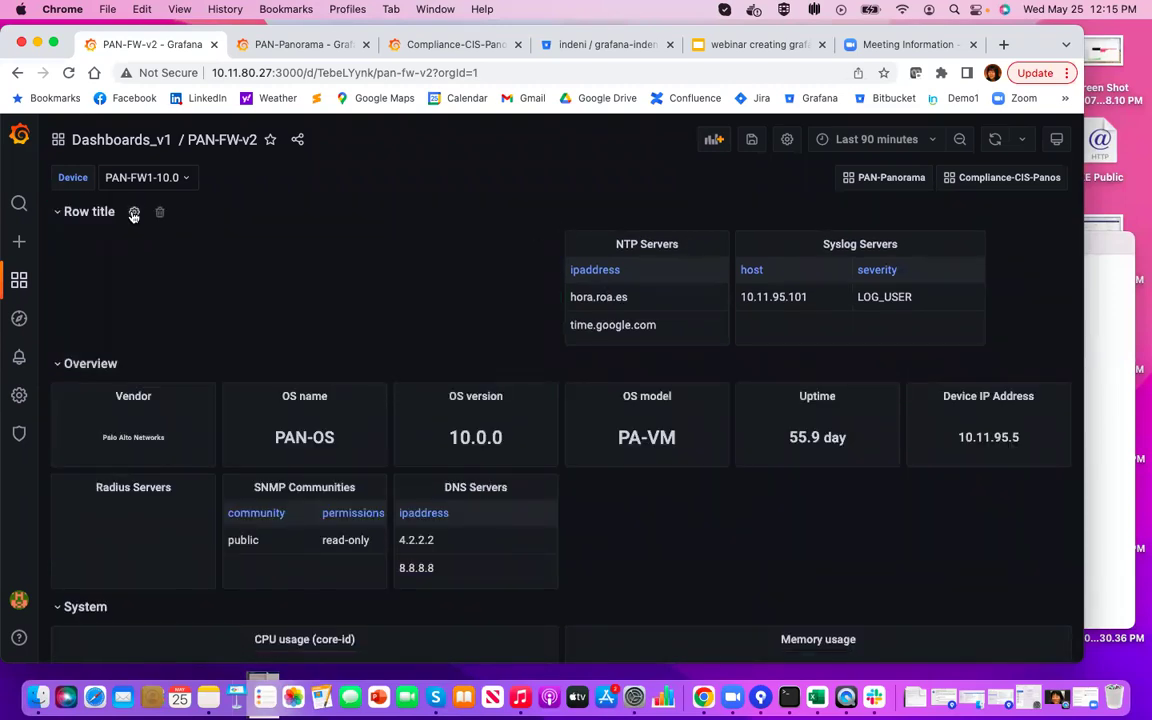
pyautogui.click(133, 213)
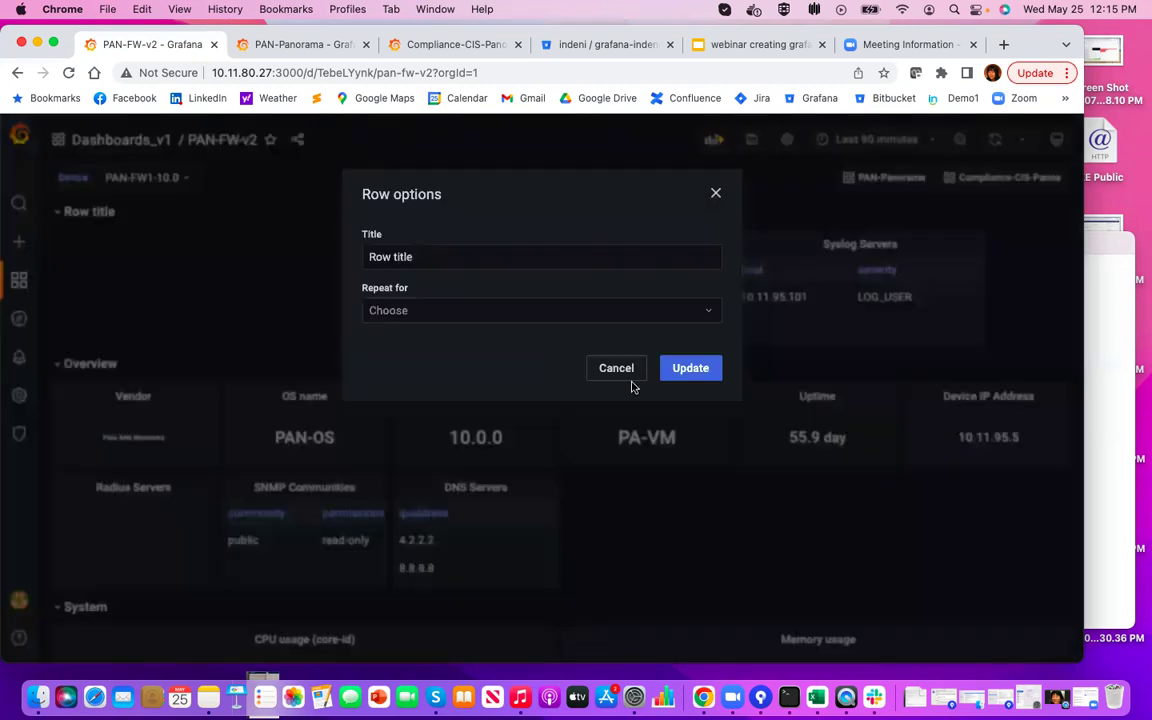
pyautogui.click(615, 369)
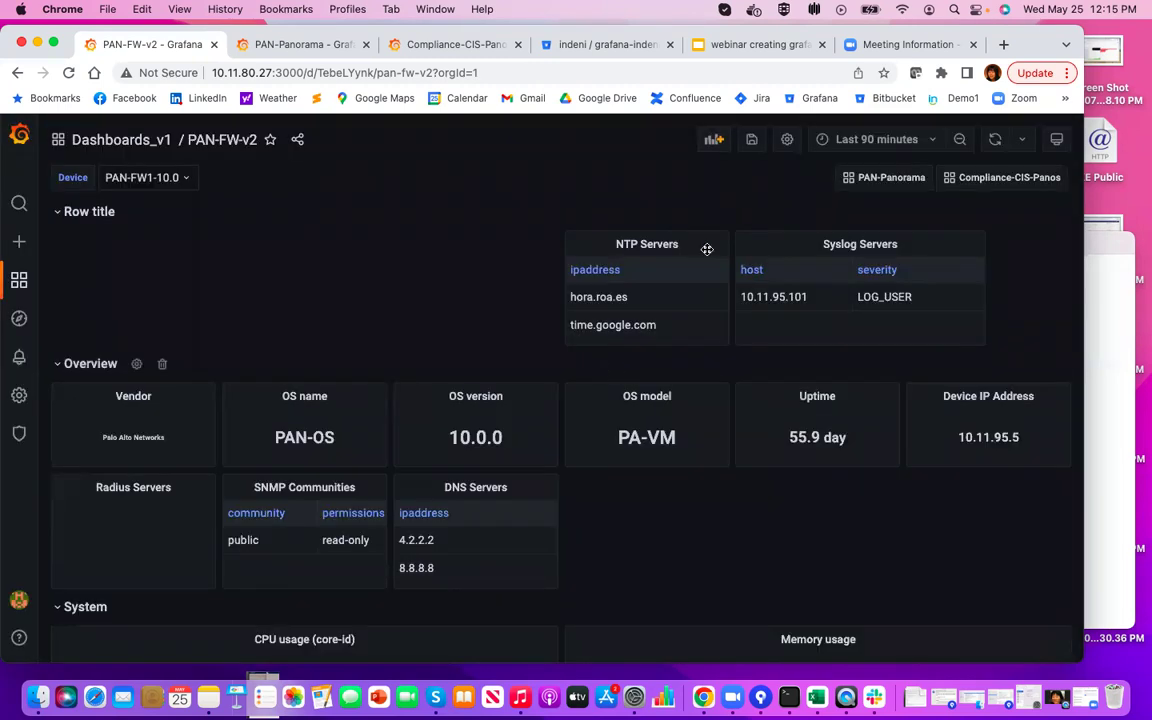
pyautogui.moveTo(707, 249); pyautogui.dragTo(250, 246)
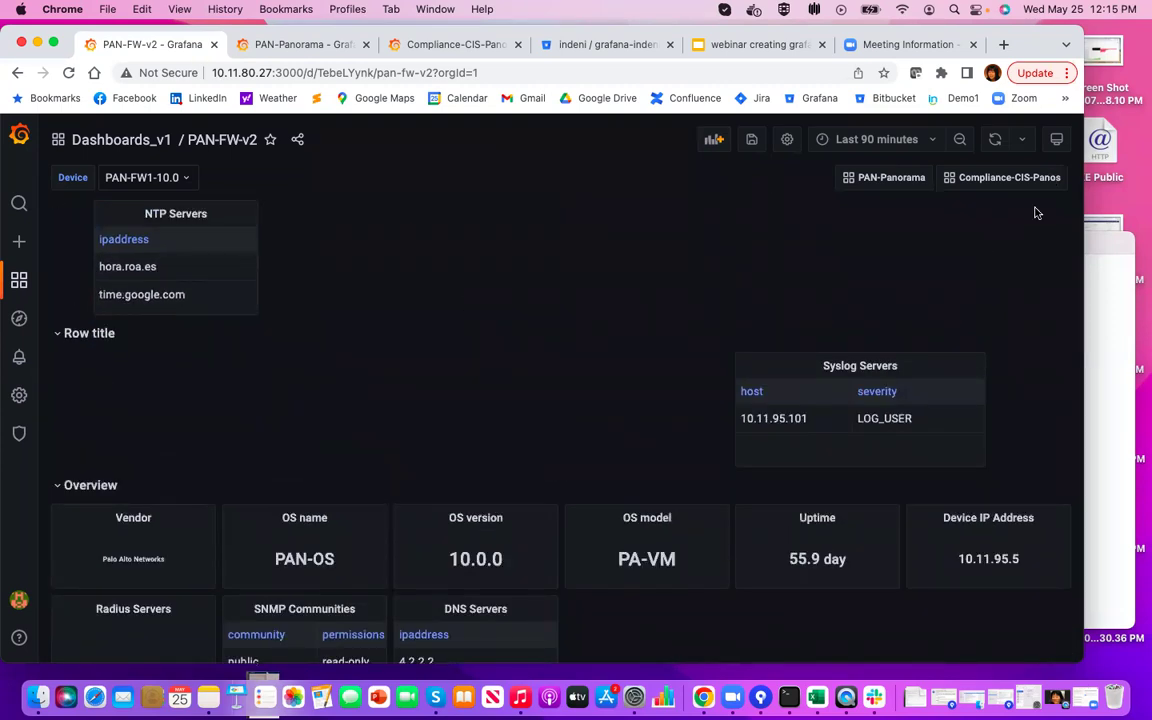
# Step: In PAN-FW-v2 settings, glance at Versions, then list the variables devices_all, device_id and IndeniDS
pyautogui.click(788, 141)
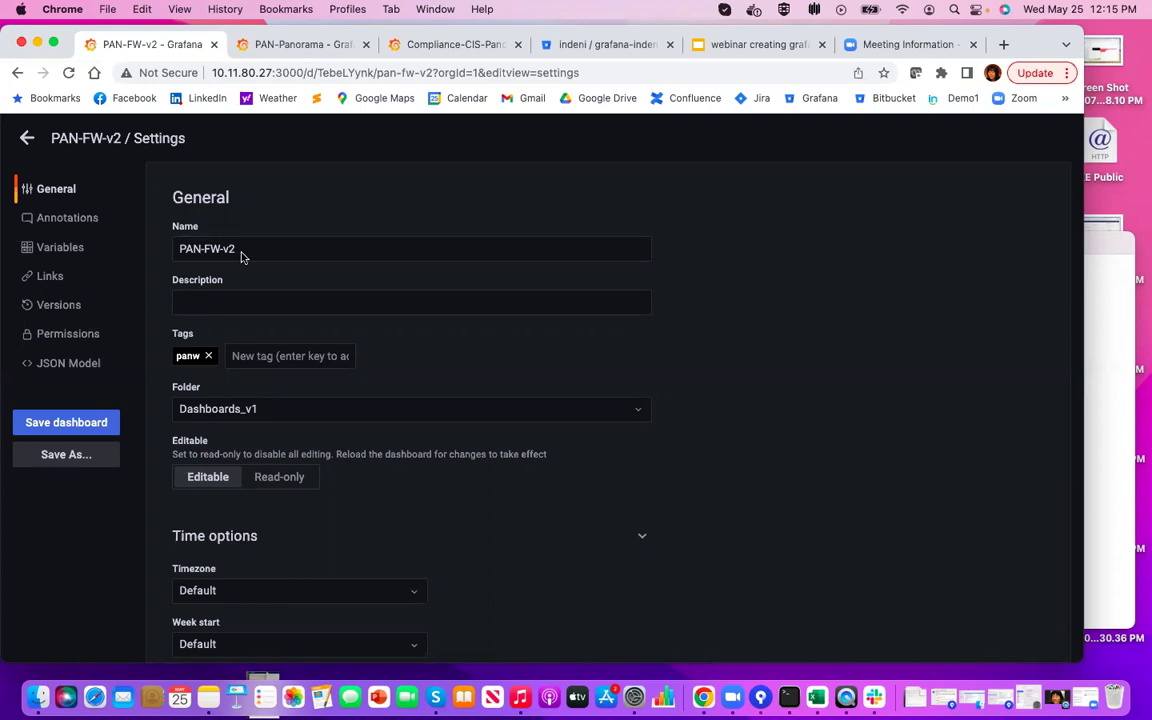
pyautogui.scroll(-3, 221, 342)
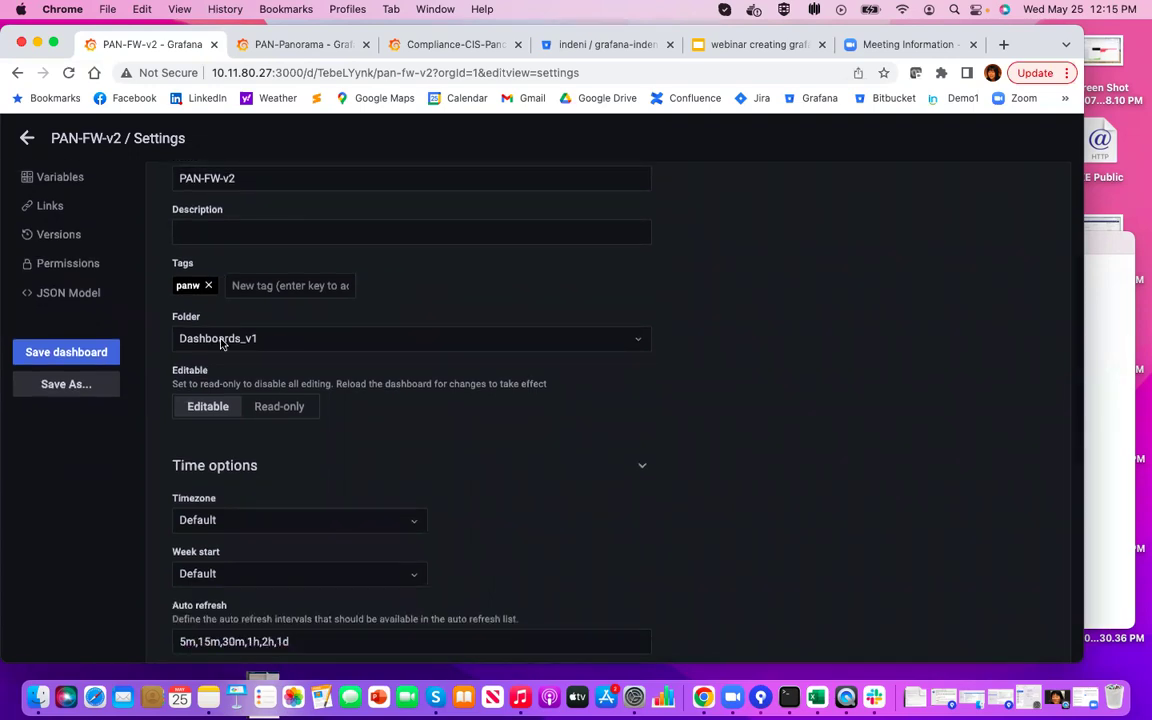
pyautogui.scroll(1, 256, 432)
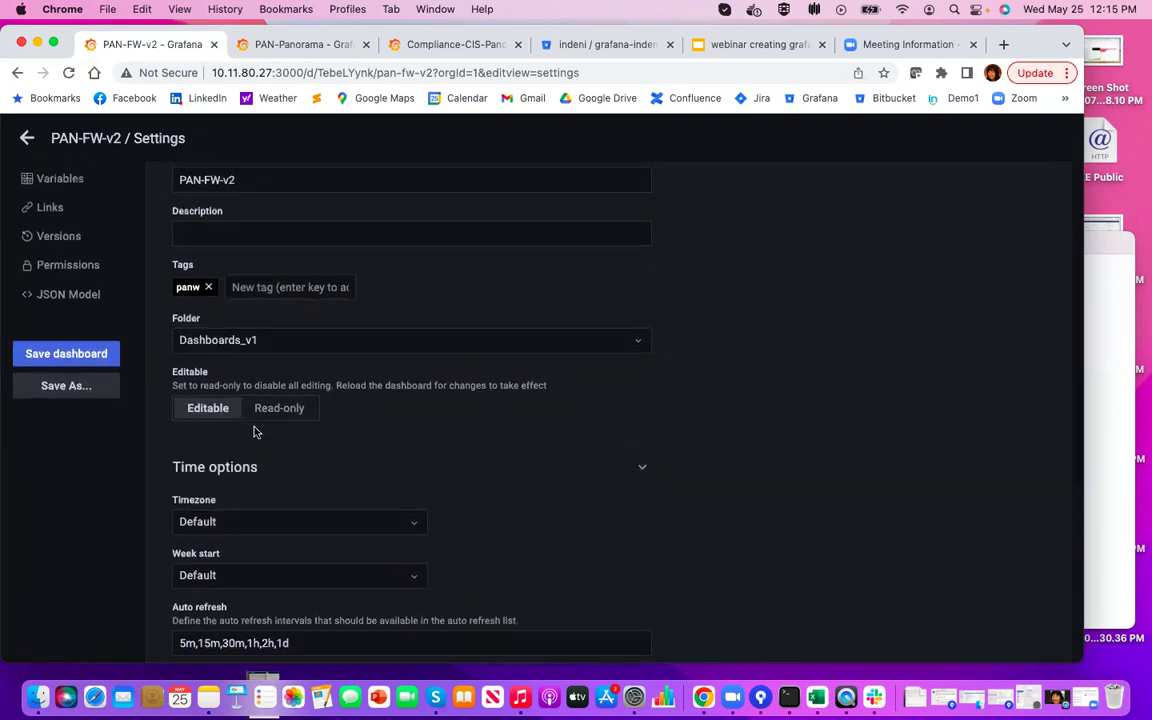
pyautogui.click(68, 240)
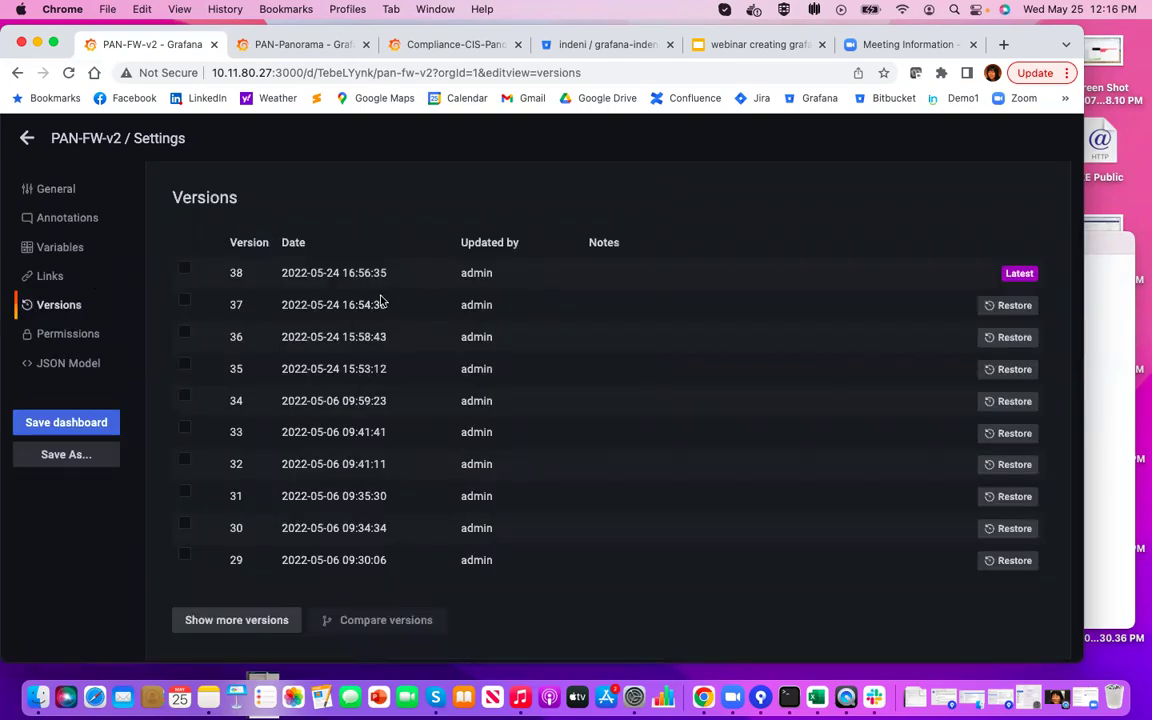
pyautogui.click(70, 249)
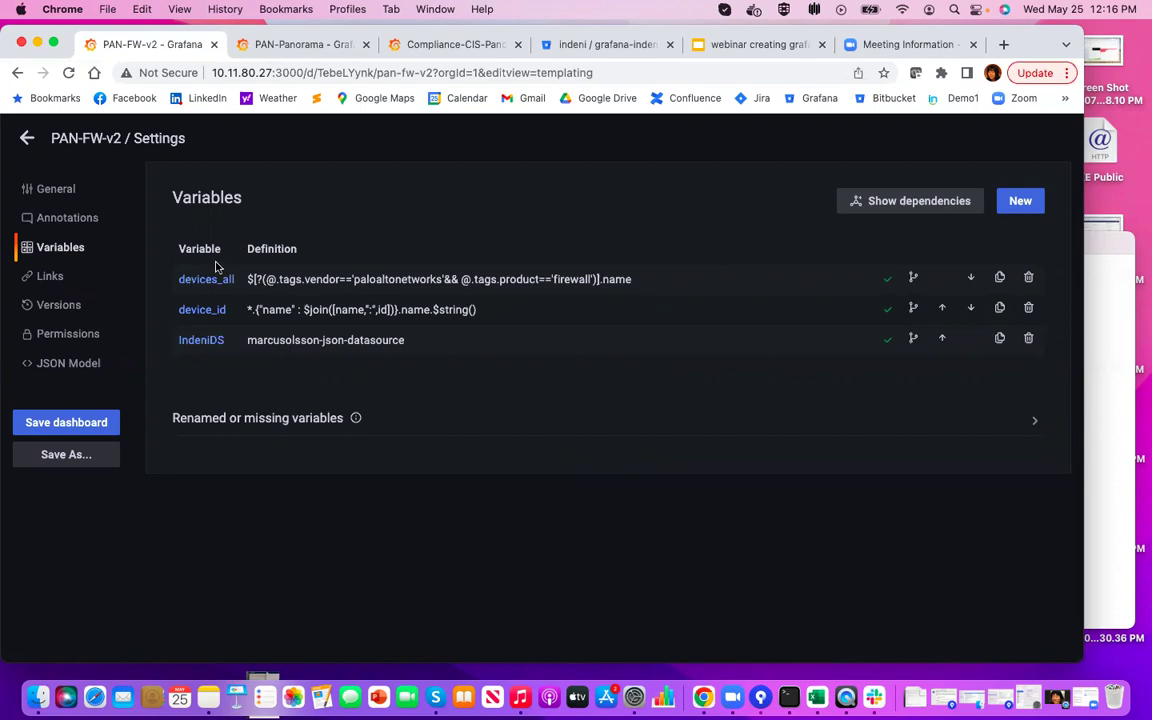
# Step: Inspect the IndeniDS variable's Indeni-APIv2 instance name filter, then go back to the dashboard unchanged
pyautogui.click(197, 342)
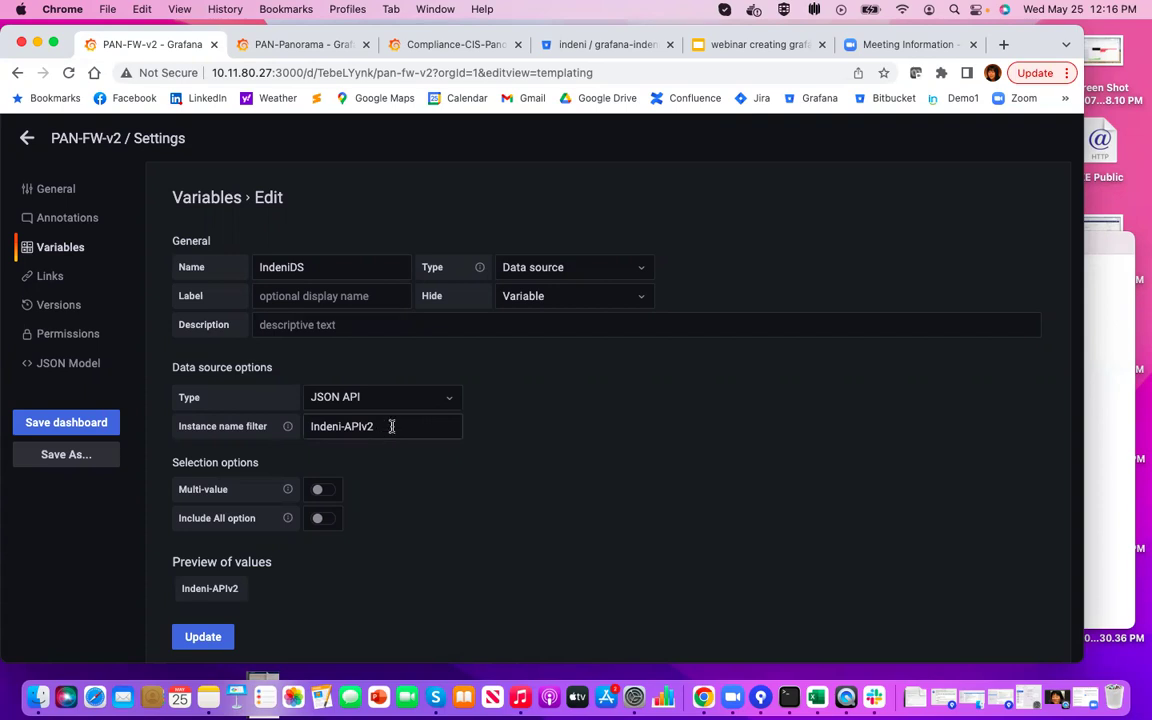
pyautogui.moveTo(393, 425); pyautogui.dragTo(285, 426)
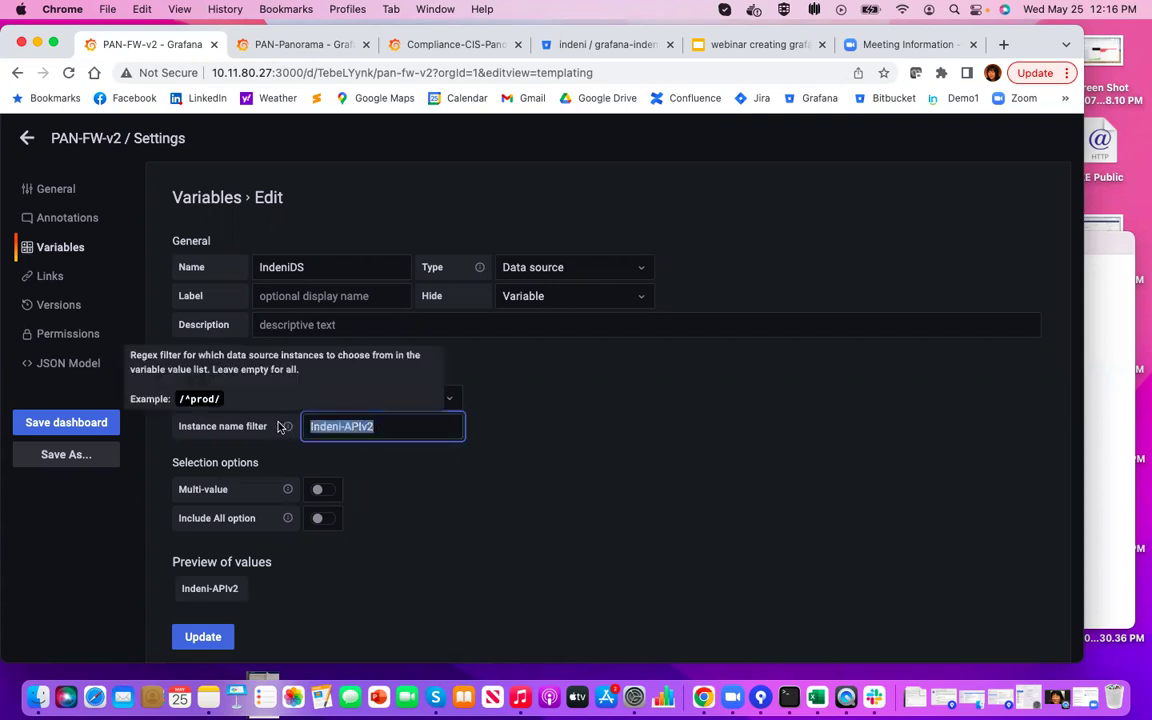
pyautogui.click(435, 505)
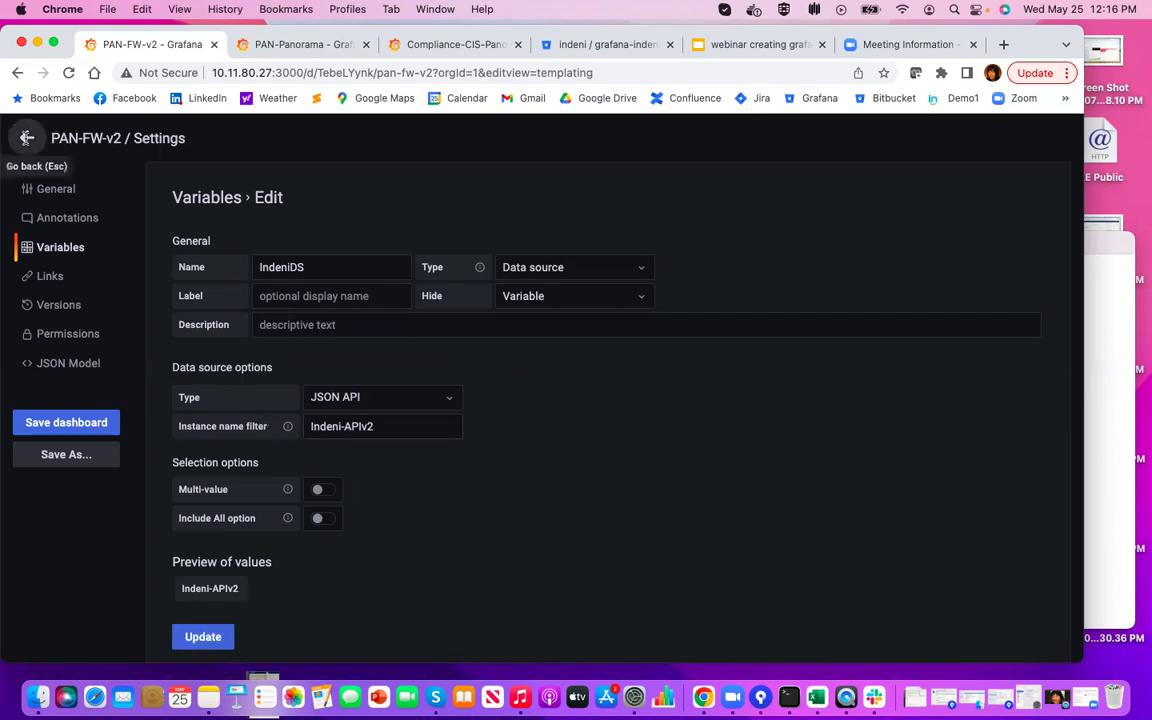
pyautogui.click(26, 138)
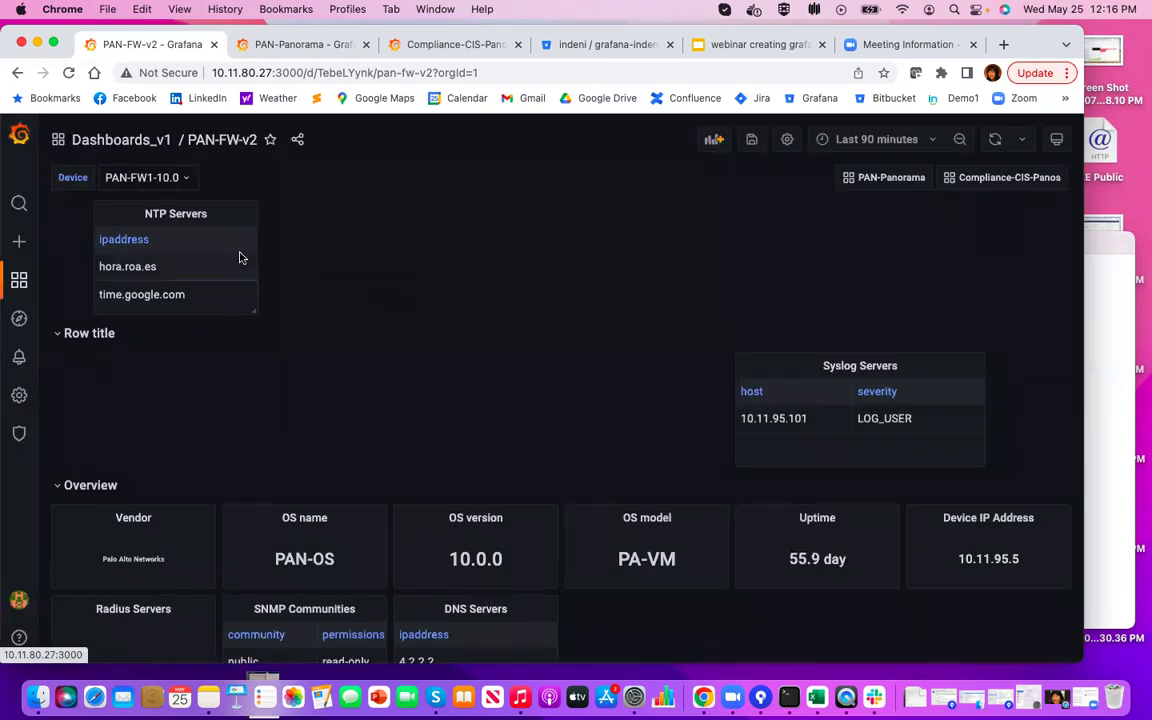
pyautogui.scroll(-3, 347, 432)
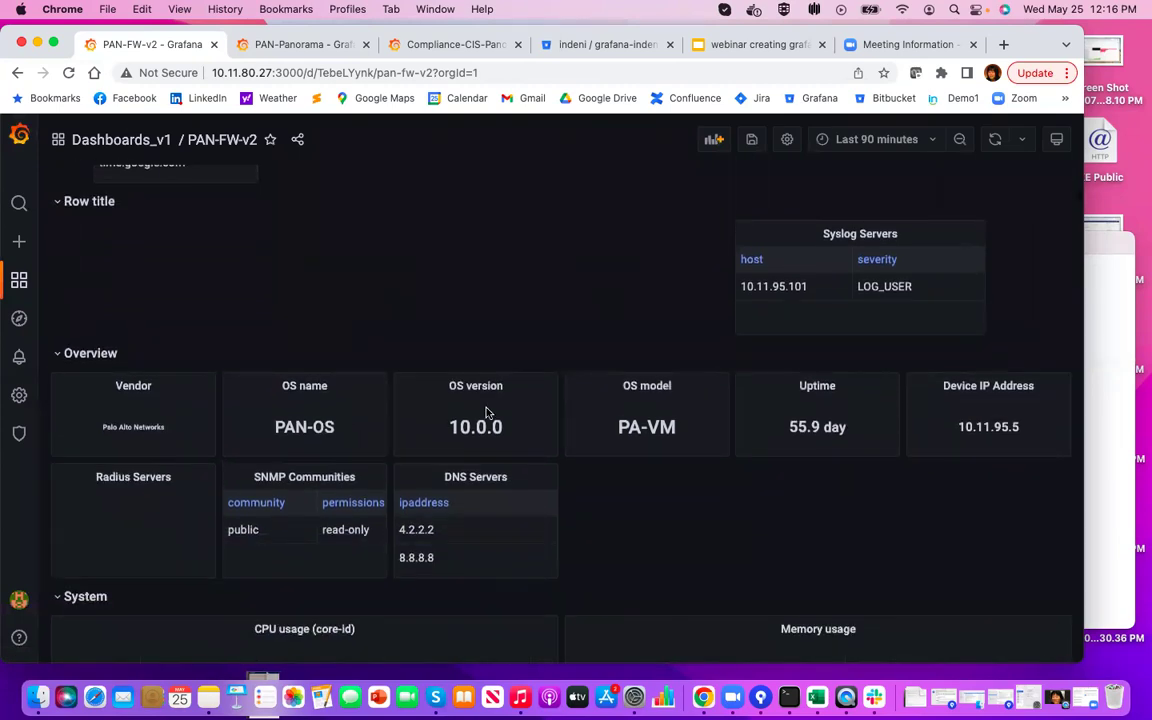
pyautogui.scroll(-1, 515, 393)
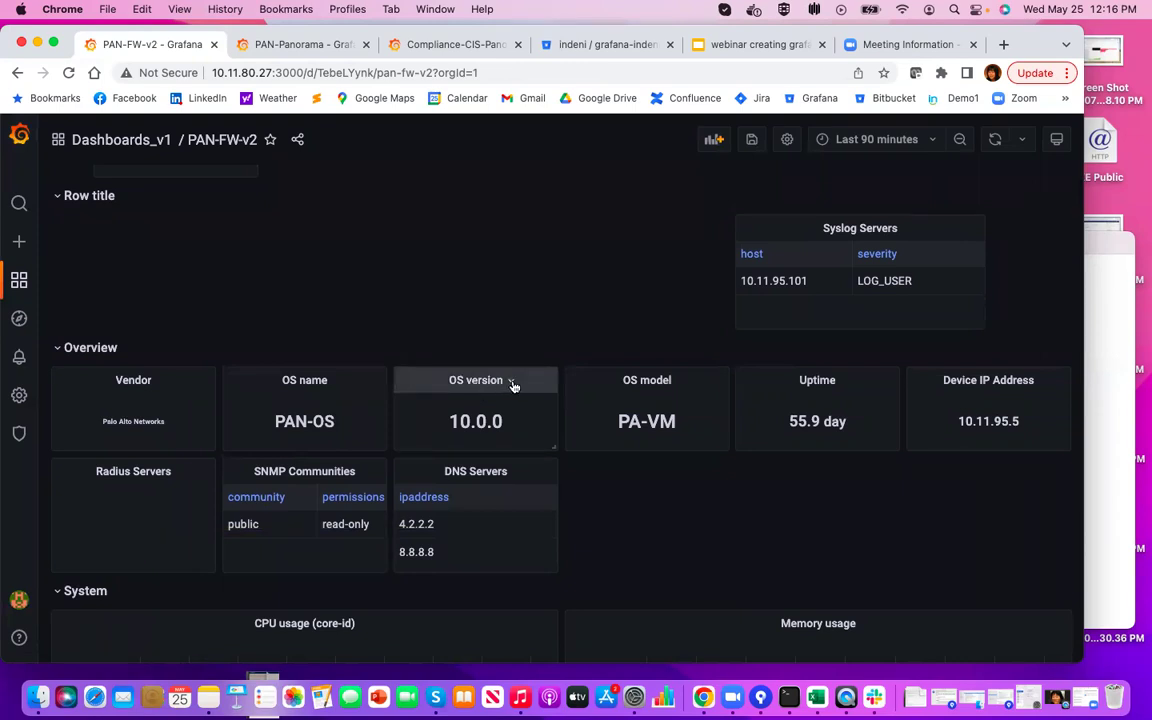
pyautogui.click(512, 386)
pyautogui.click(486, 426)
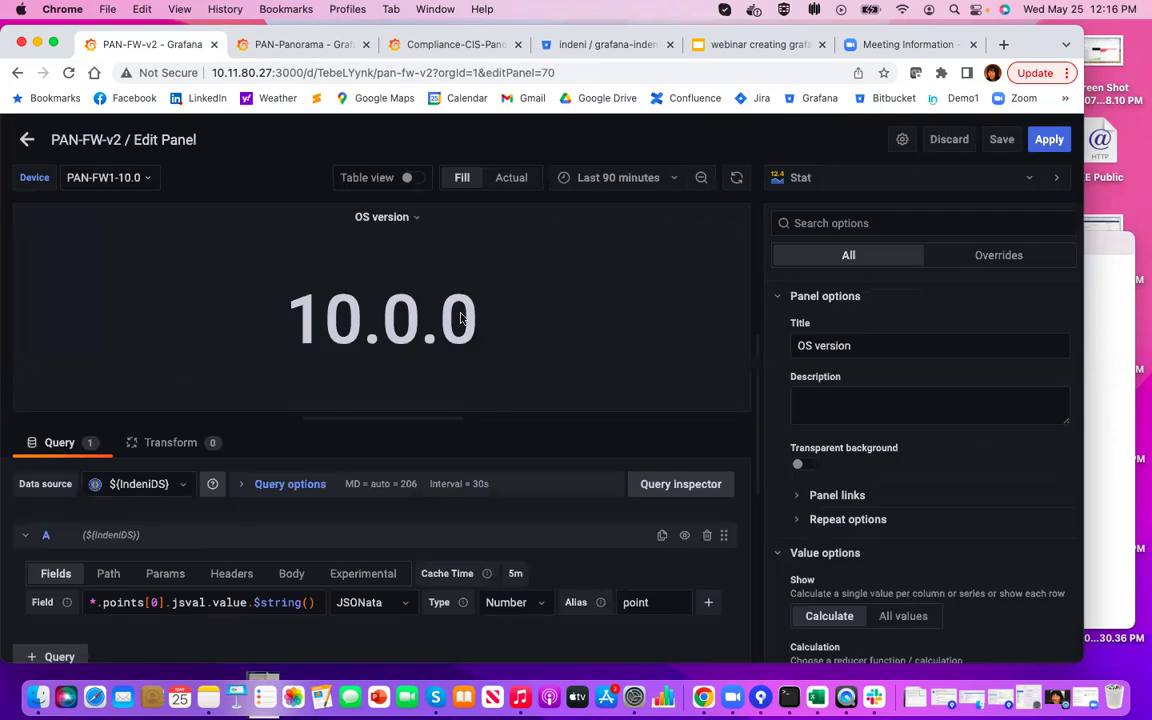
pyautogui.click(110, 574)
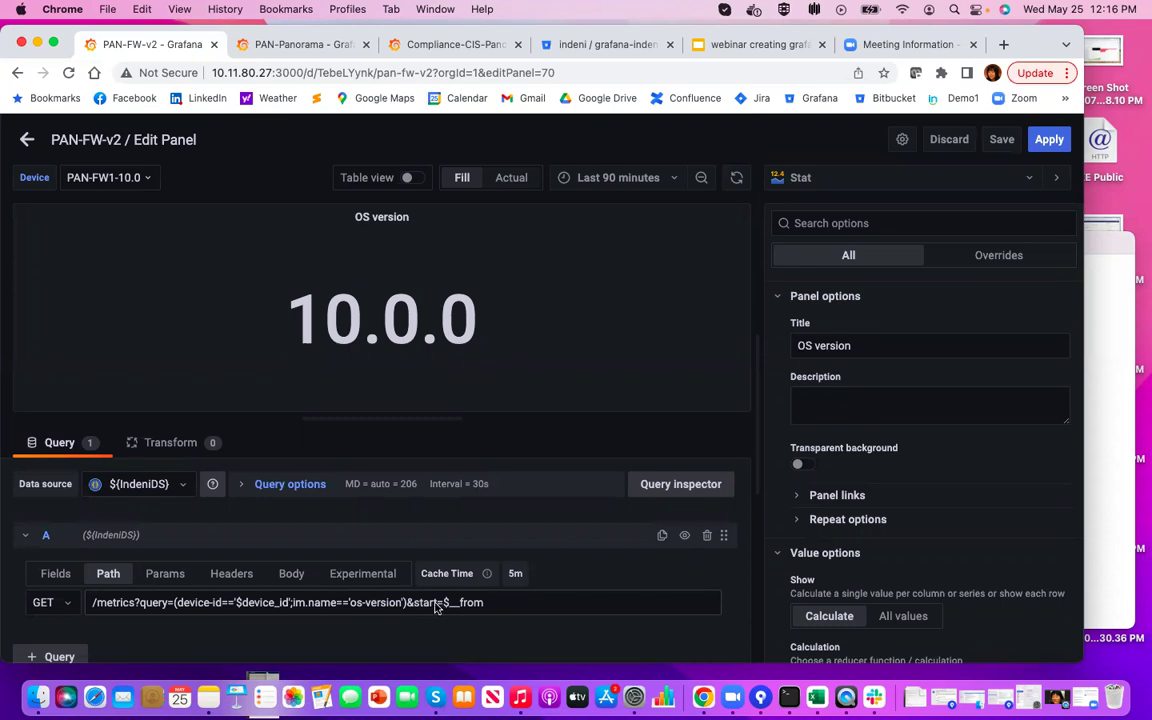
pyautogui.moveTo(290, 603); pyautogui.dragTo(404, 609)
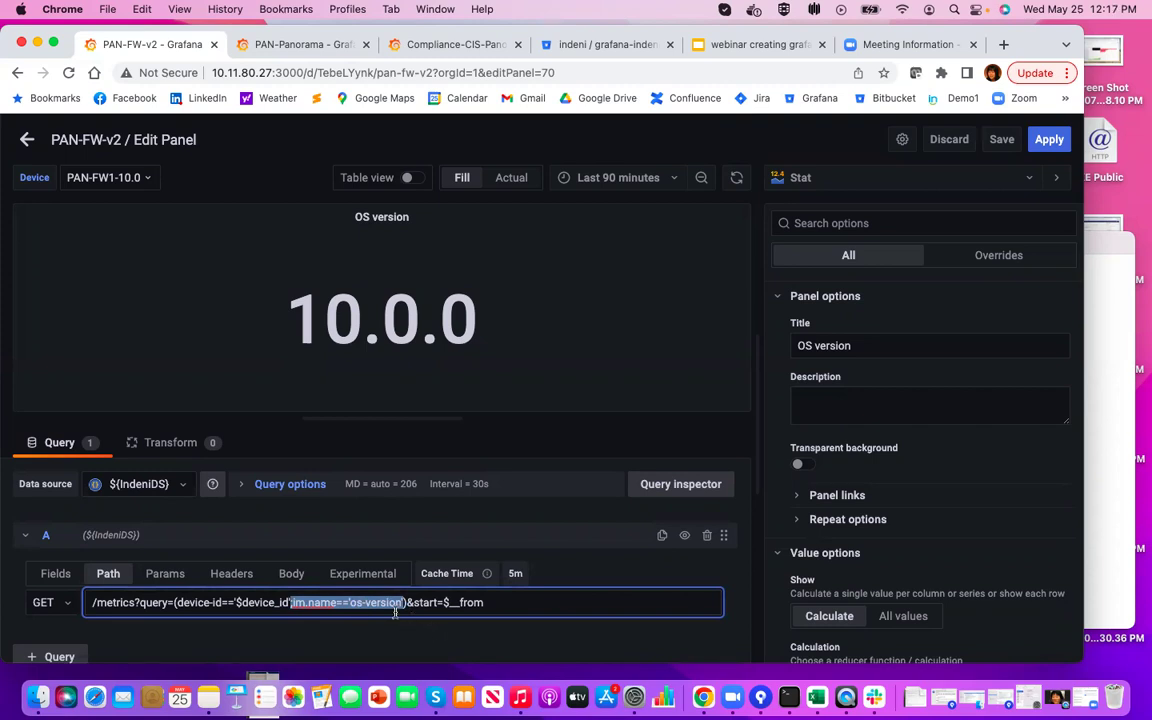
pyautogui.click(58, 575)
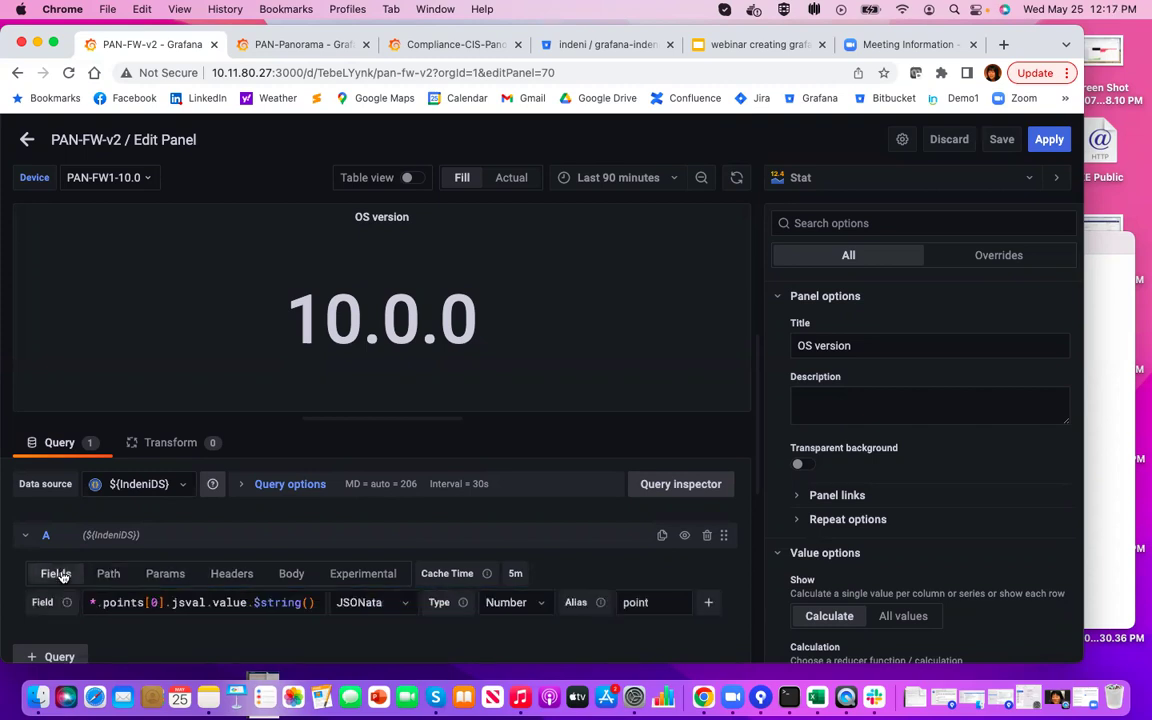
pyautogui.click(409, 180)
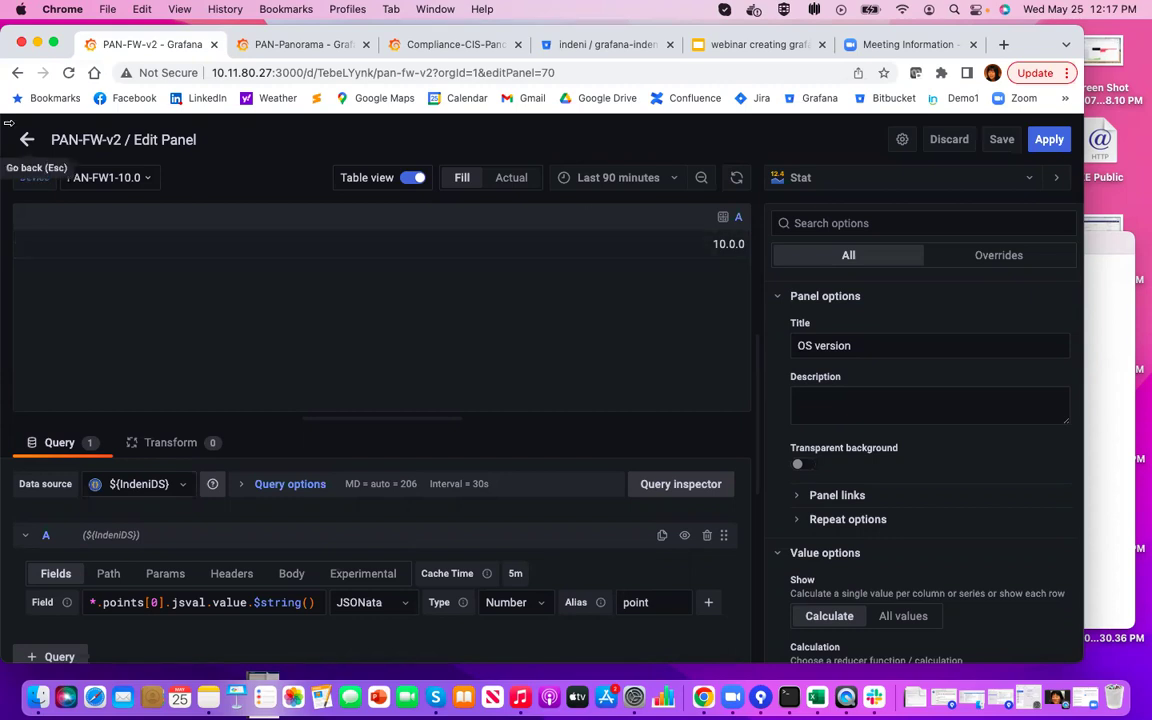
pyautogui.click(24, 140)
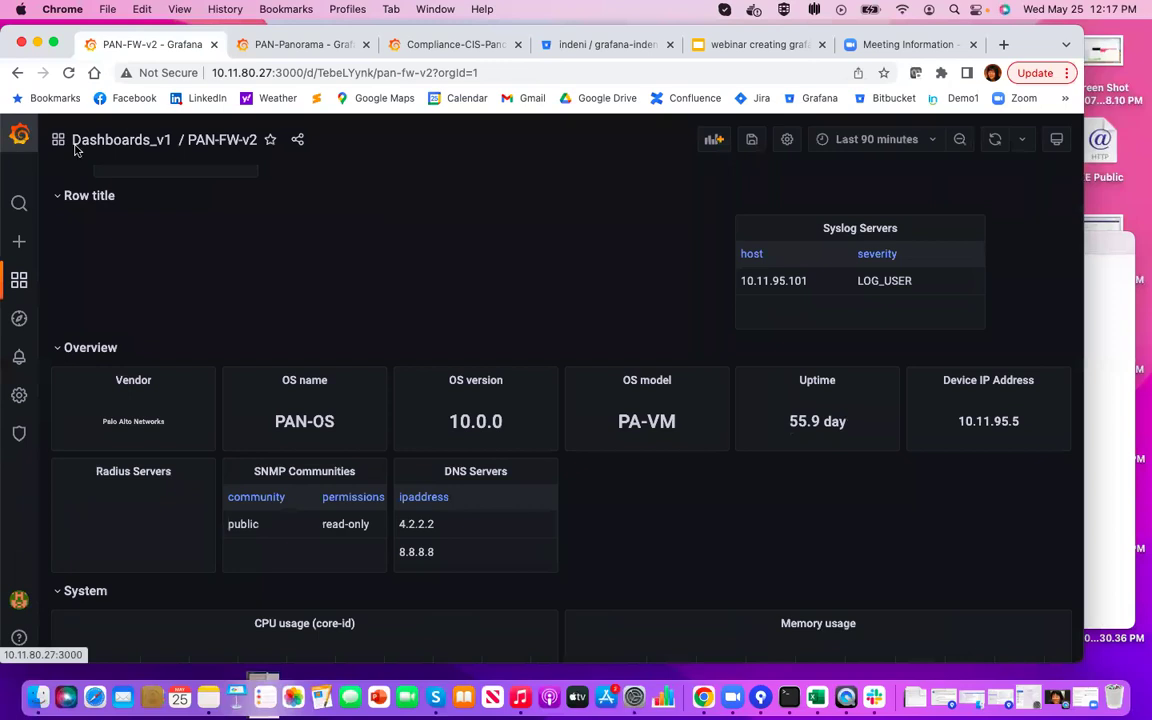
pyautogui.scroll(-5, 655, 381)
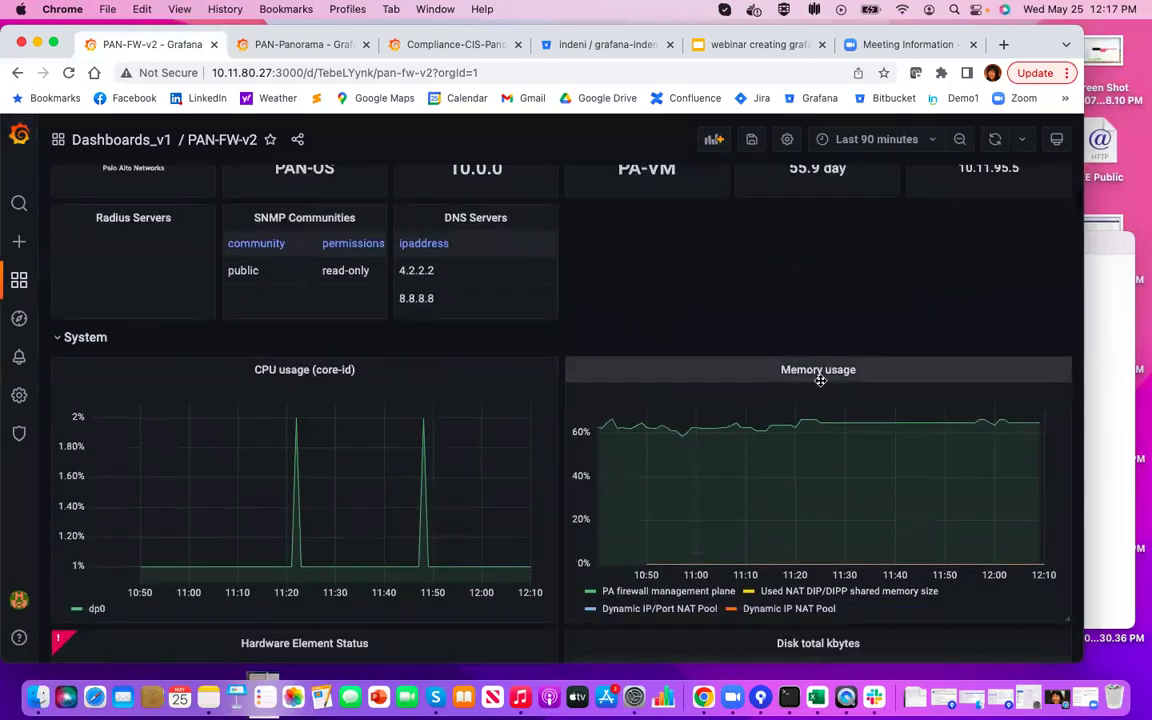
pyautogui.click(860, 373)
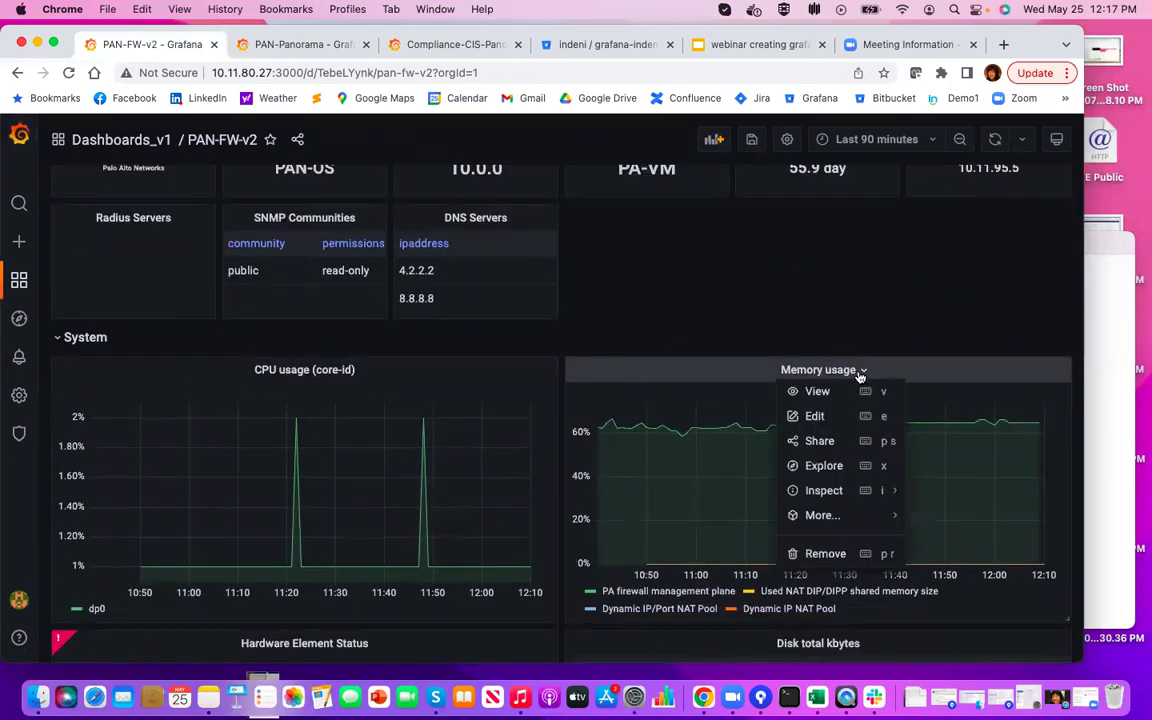
pyautogui.click(823, 418)
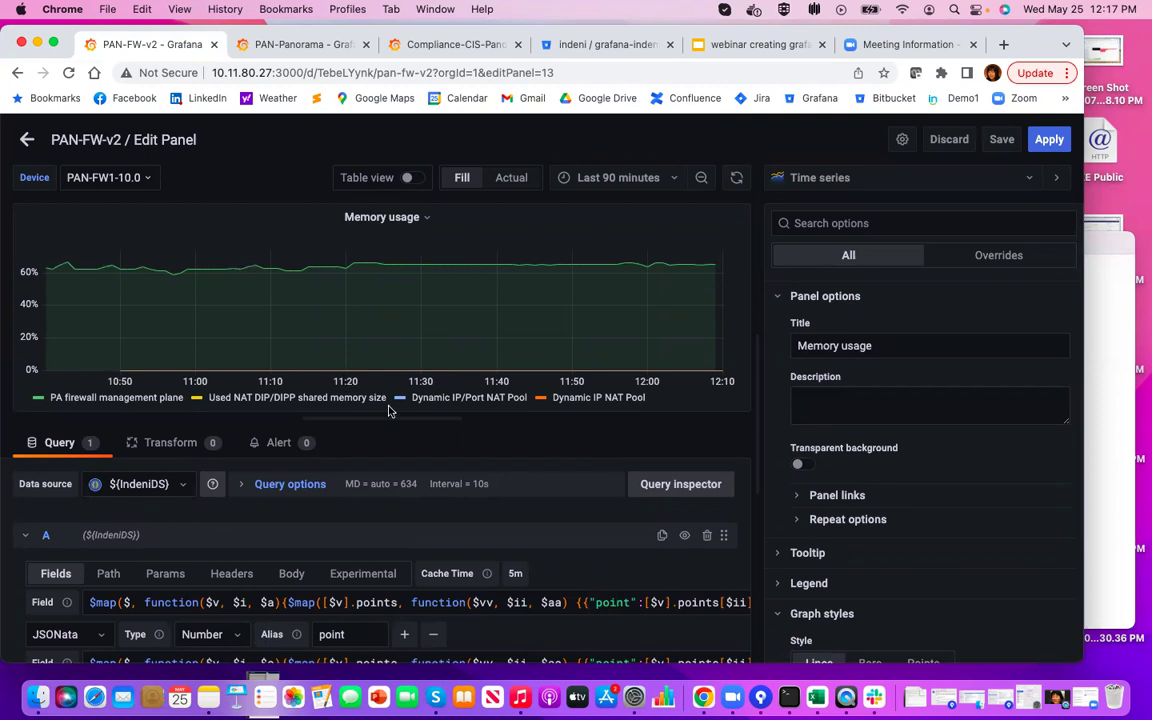
pyautogui.click(110, 573)
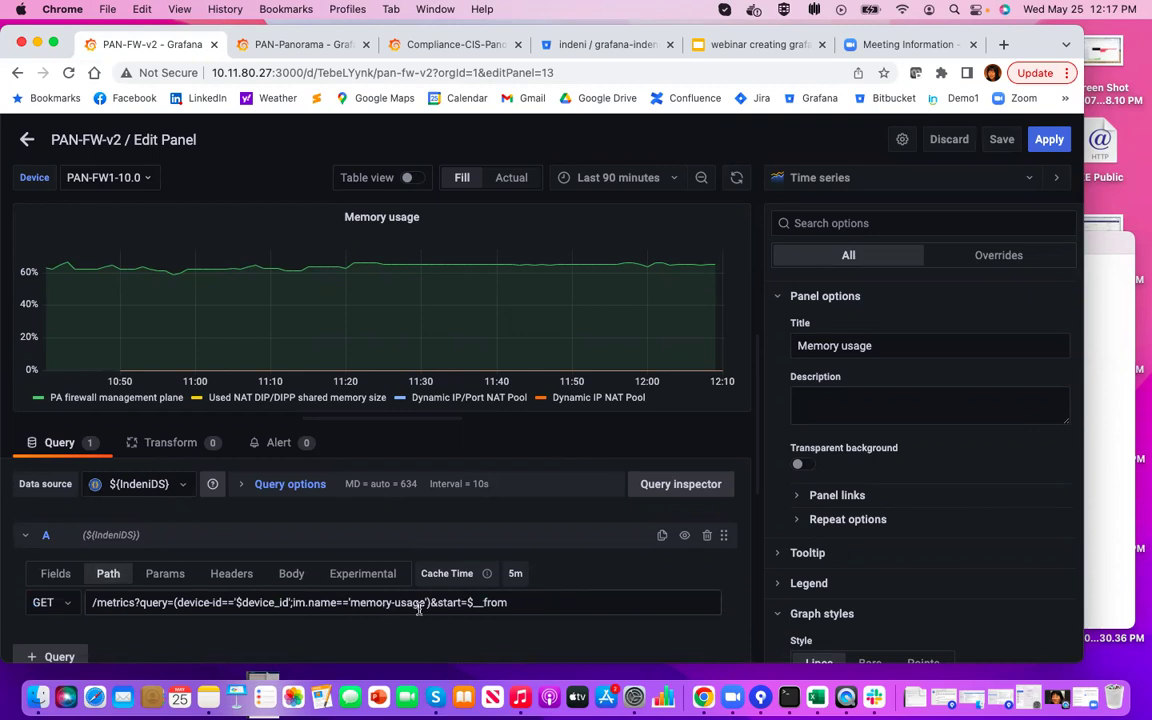
pyautogui.click(55, 574)
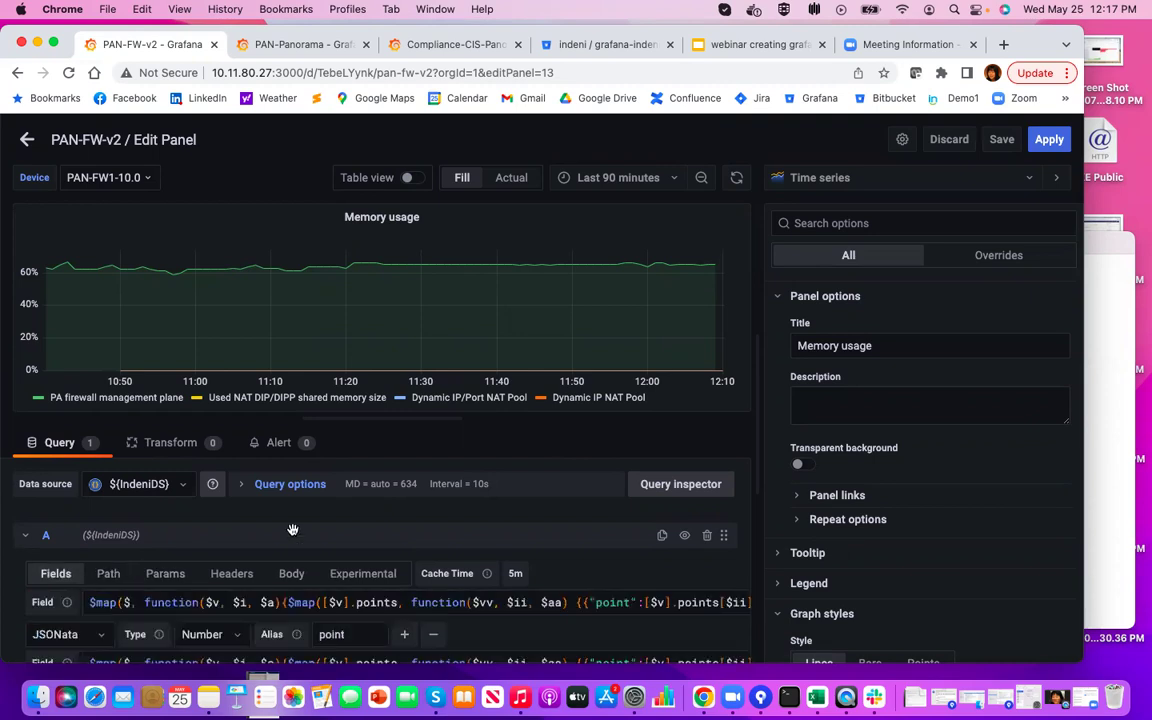
pyautogui.scroll(-1, 292, 529)
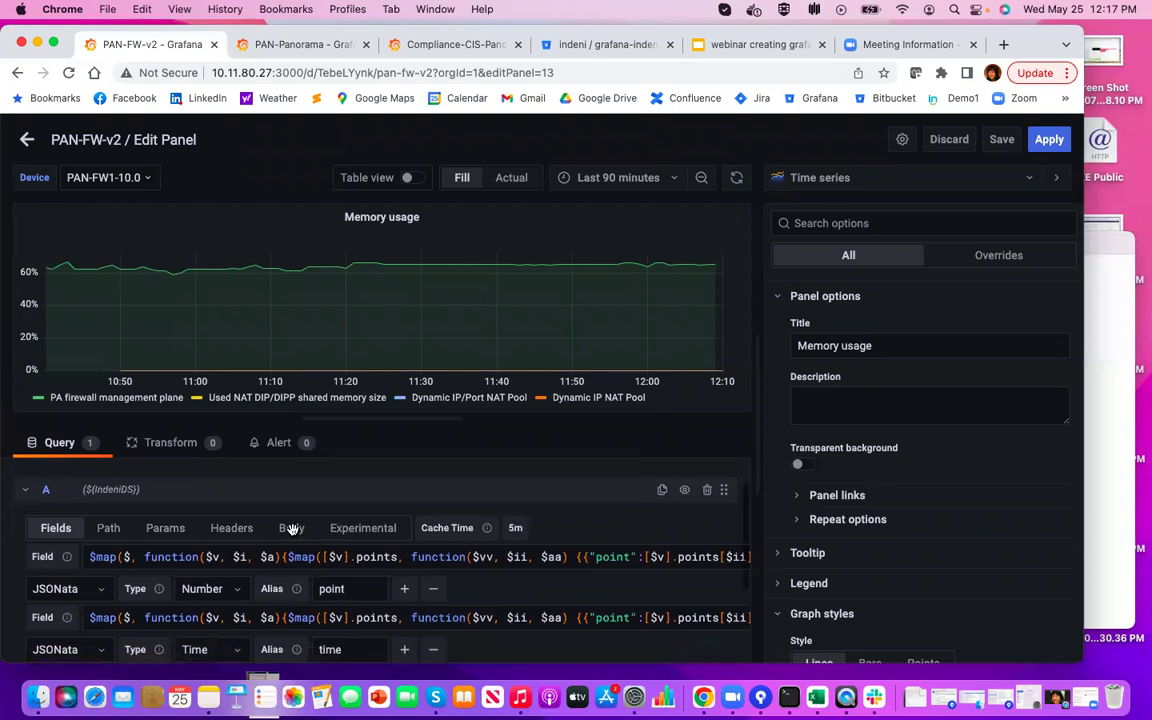
pyautogui.scroll(-2, 297, 555)
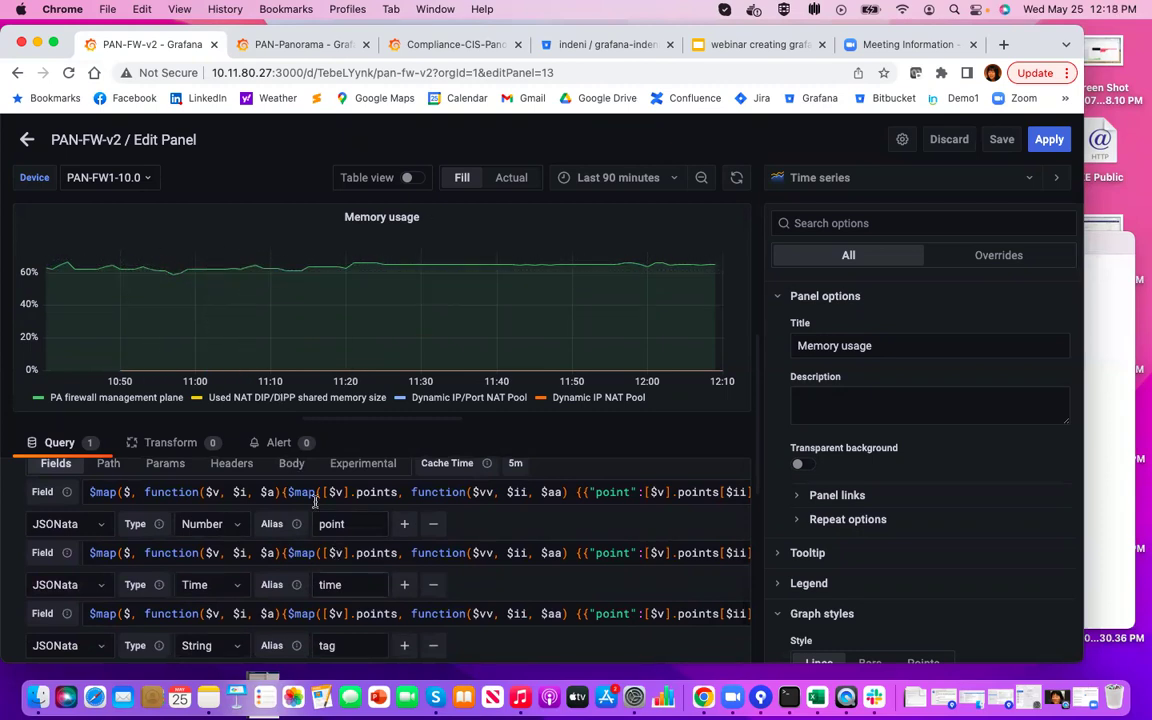
pyautogui.click(337, 585)
pyautogui.doubleClick(337, 585)
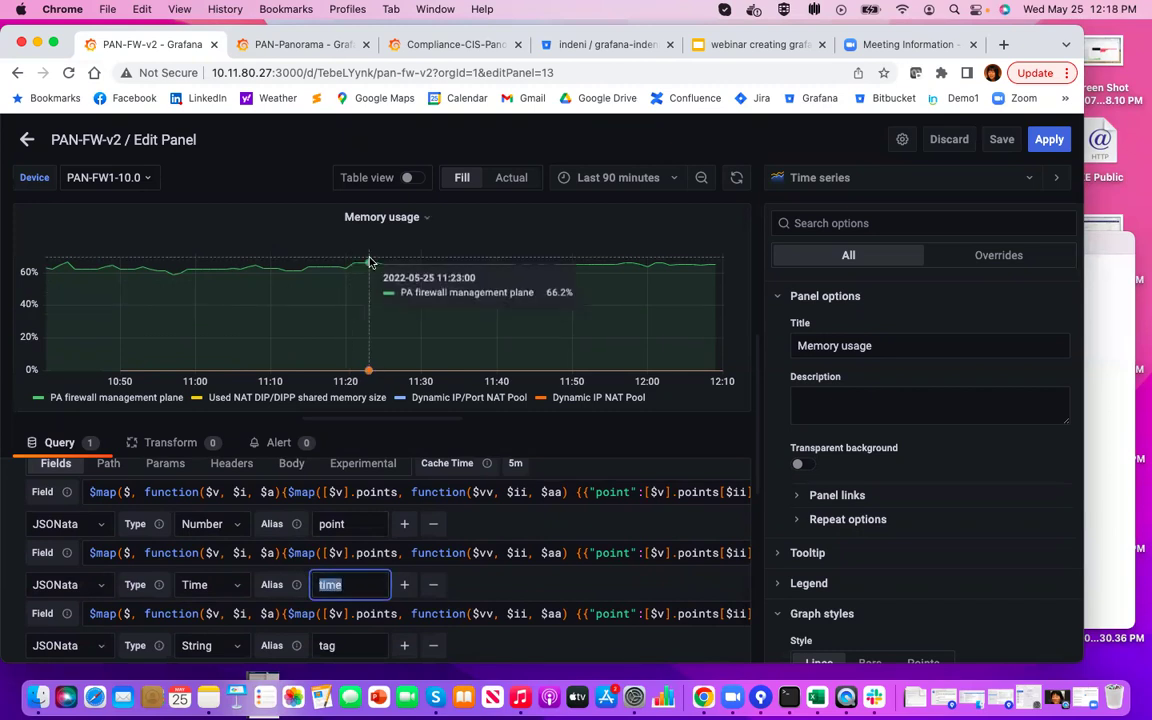
pyautogui.click(340, 645)
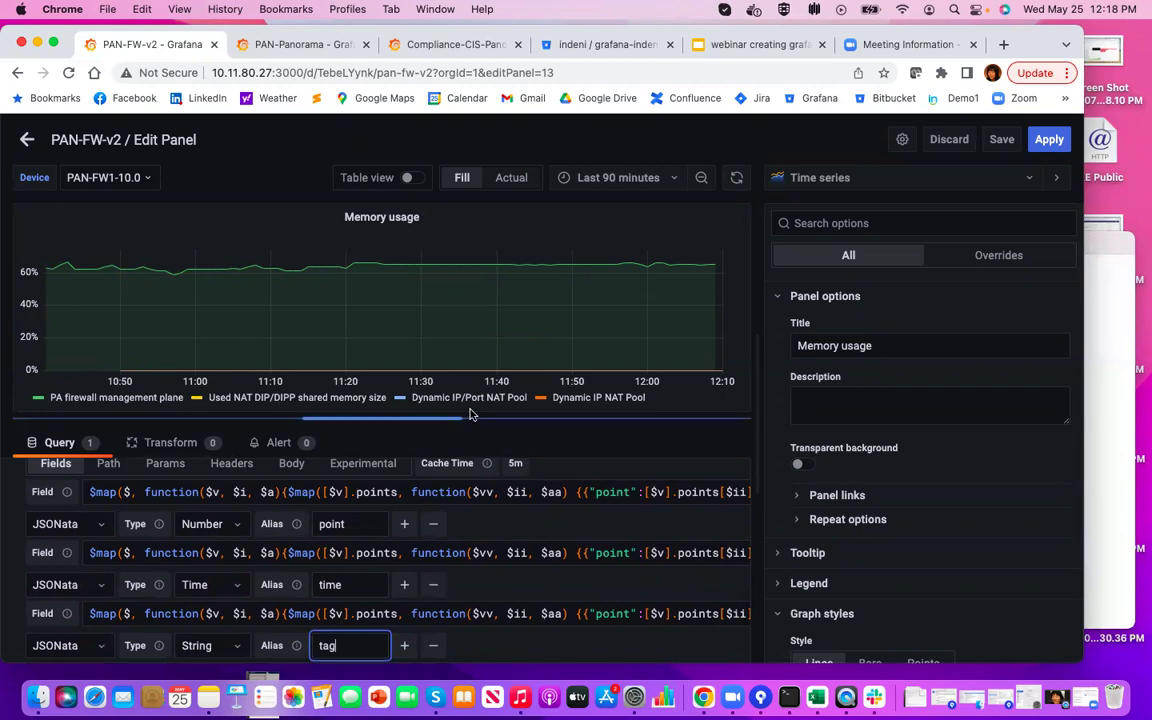
pyautogui.click(410, 177)
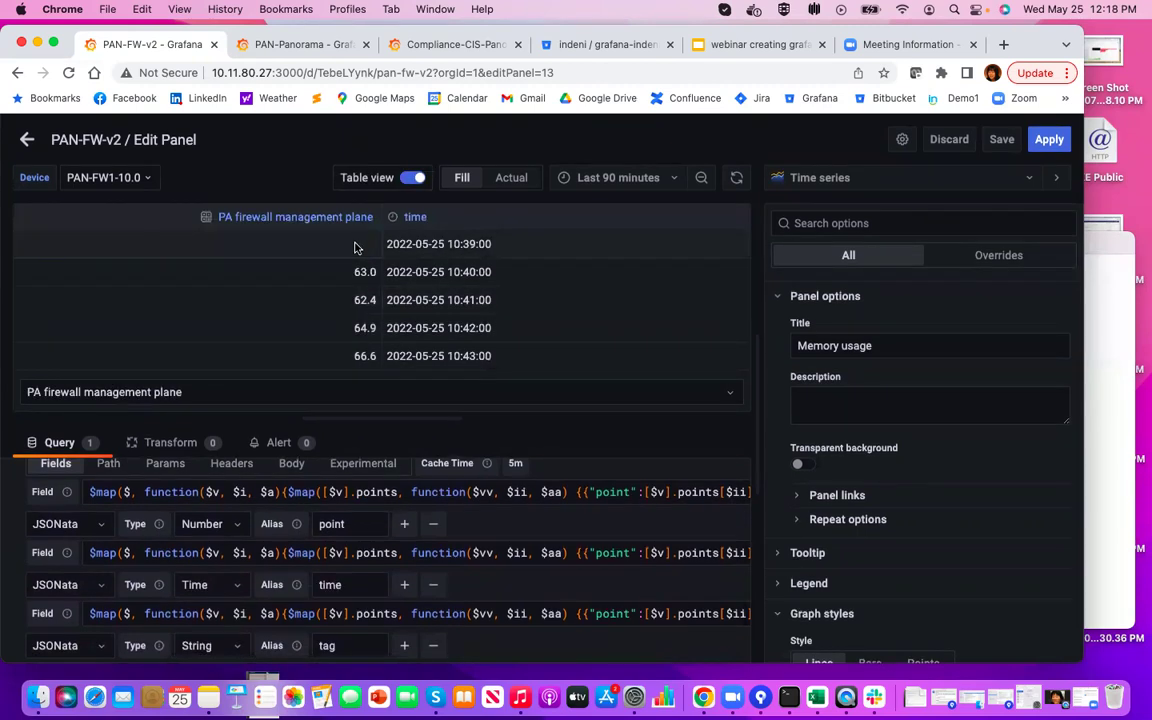
pyautogui.scroll(-5, 352, 321)
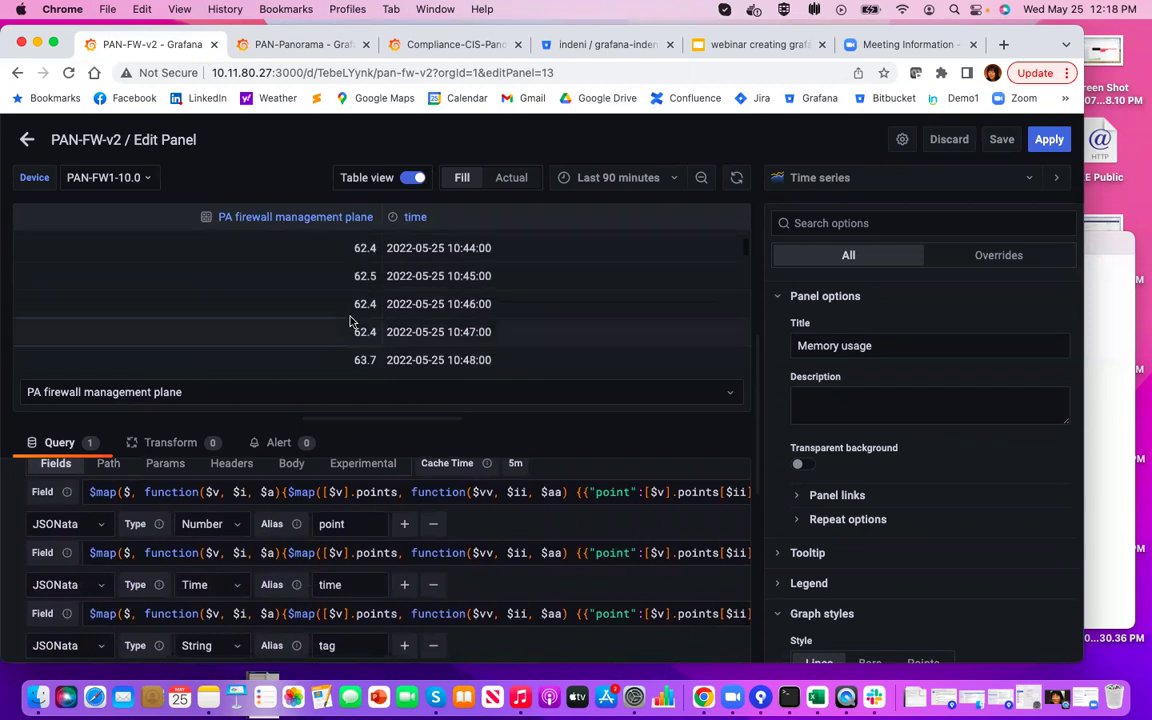
pyautogui.click(720, 397)
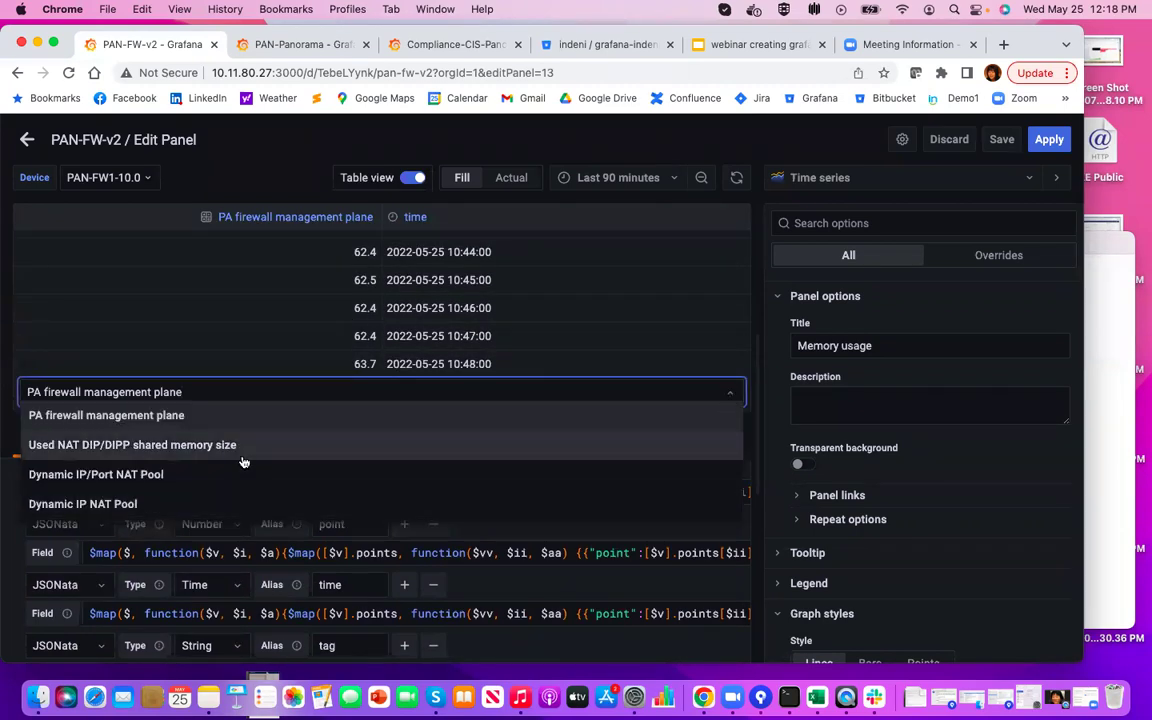
pyautogui.click(204, 468)
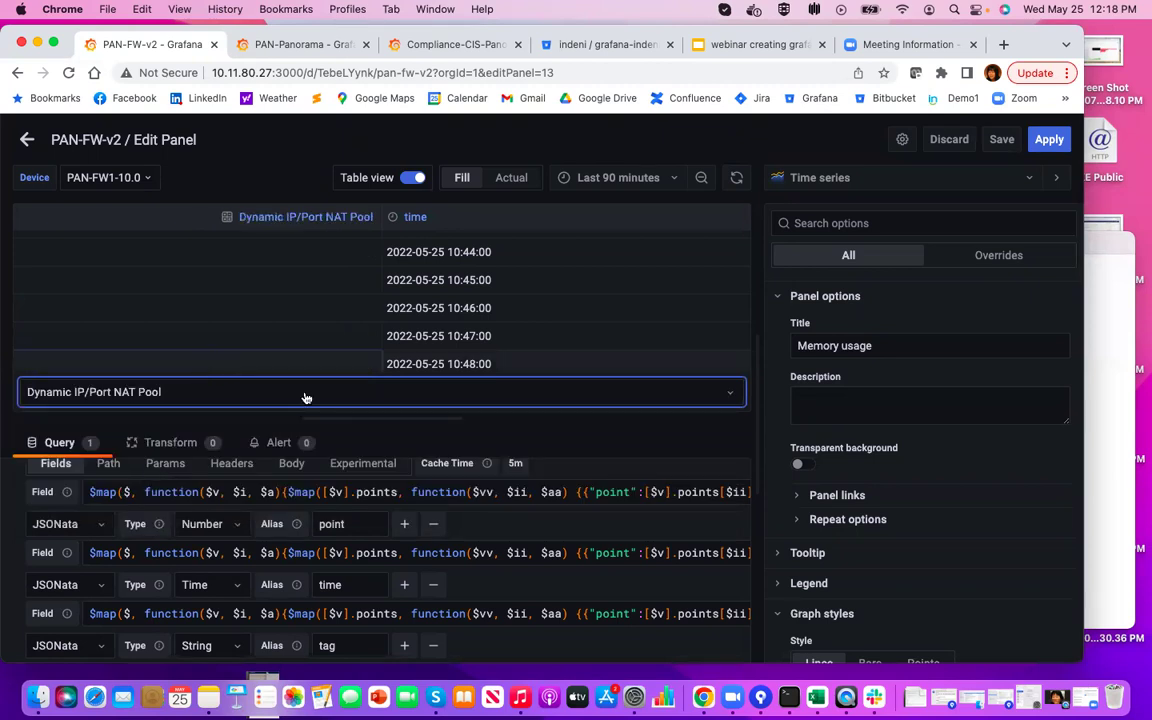
pyautogui.scroll(-2, 365, 329)
pyautogui.scroll(-4, 355, 280)
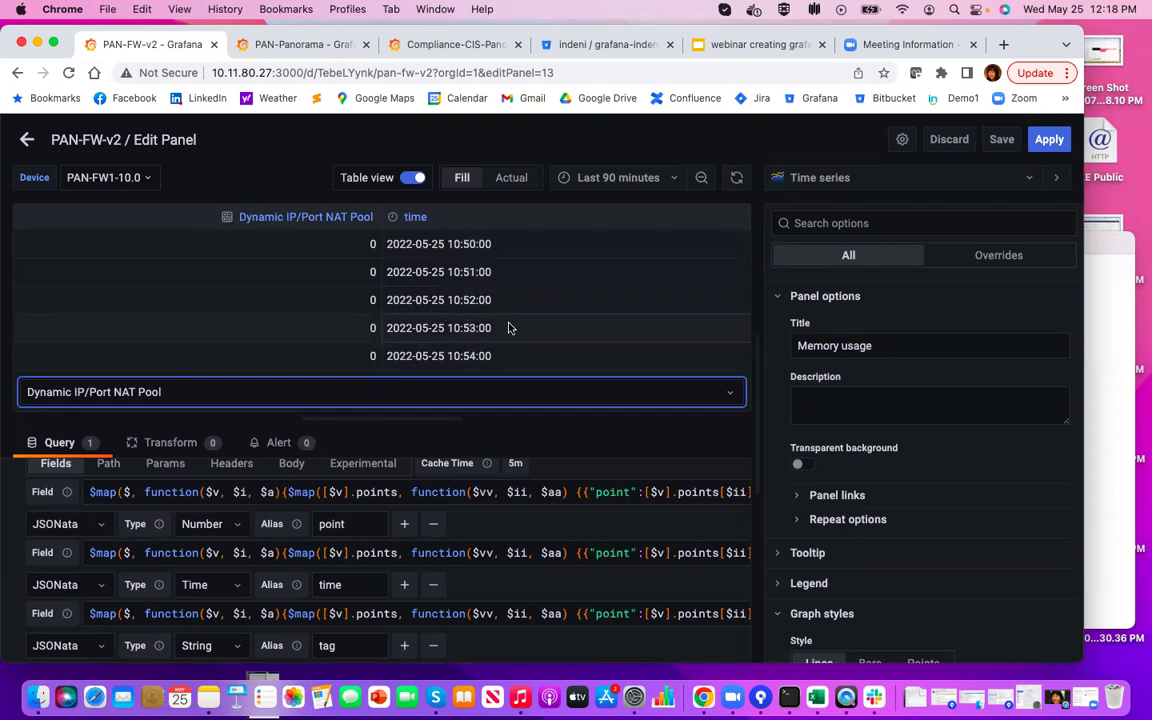
pyautogui.click(410, 178)
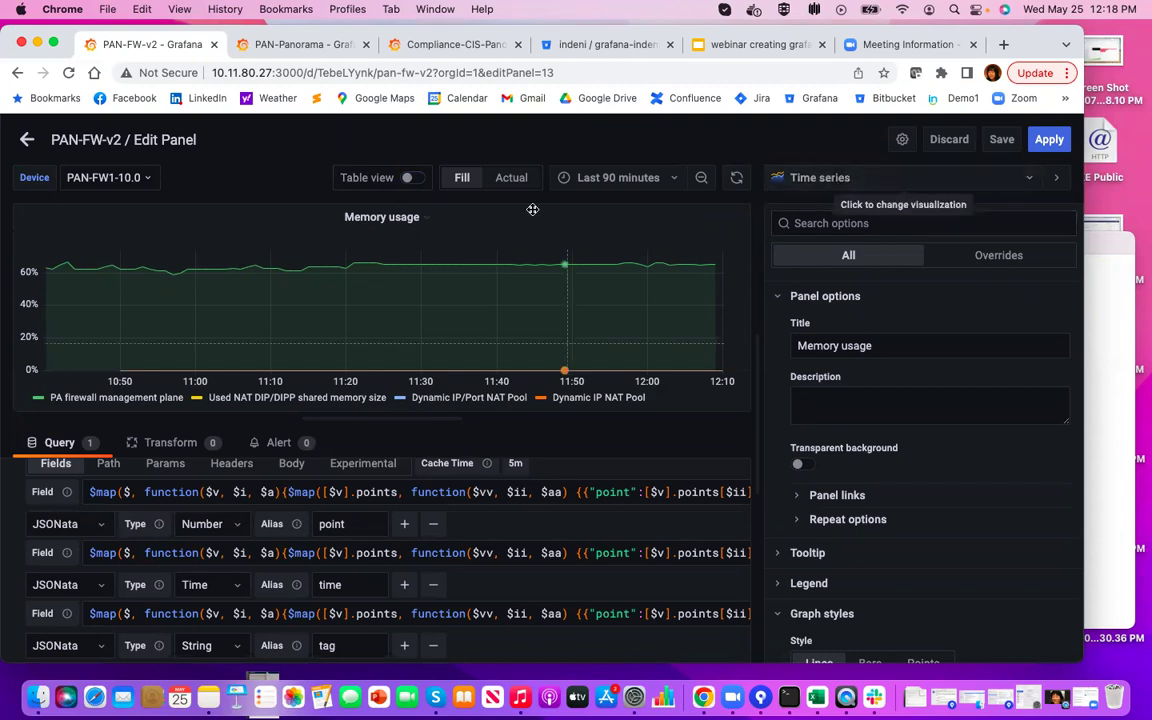
# Step: Switch the Memory usage visualization from Time series to Gauge, review its options, and return to the dashboard
pyautogui.click(1028, 180)
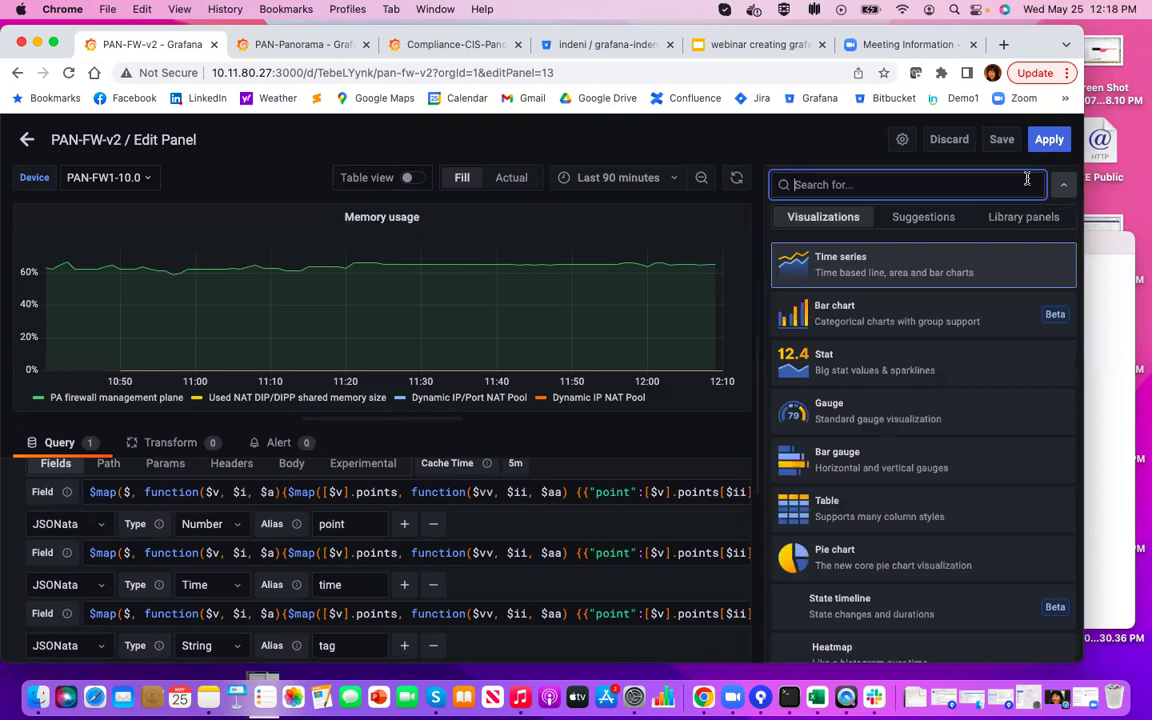
pyautogui.click(875, 410)
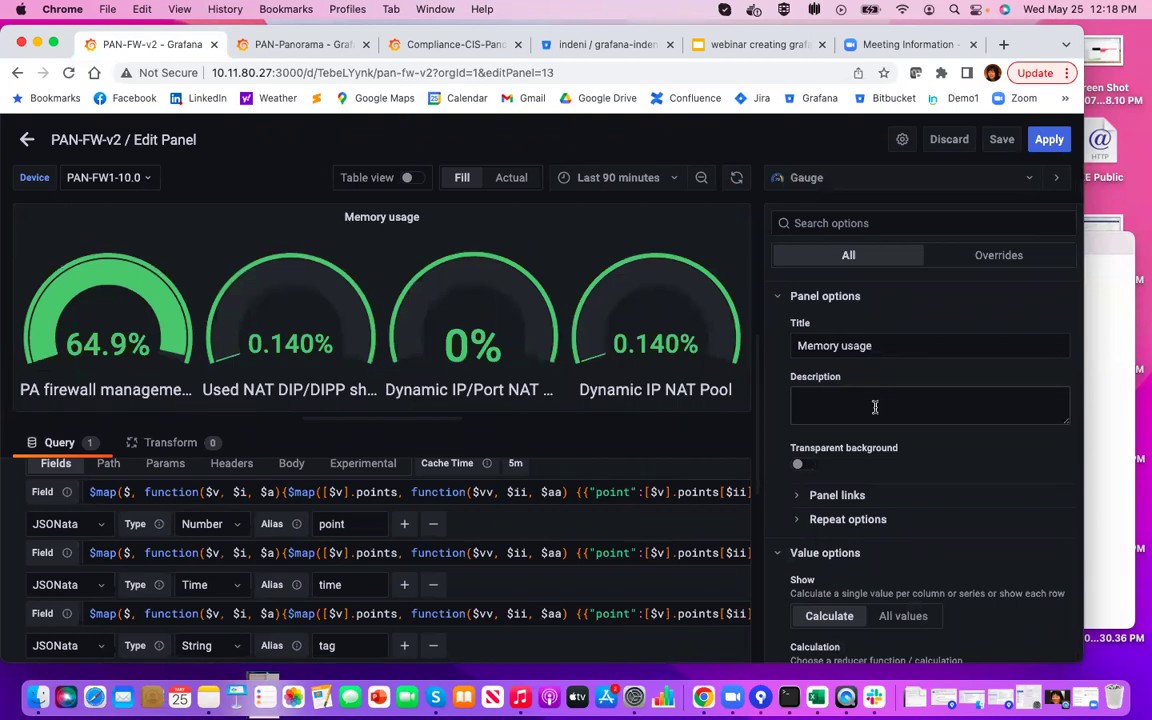
pyautogui.scroll(-1, 841, 348)
pyautogui.scroll(-1, 841, 348)
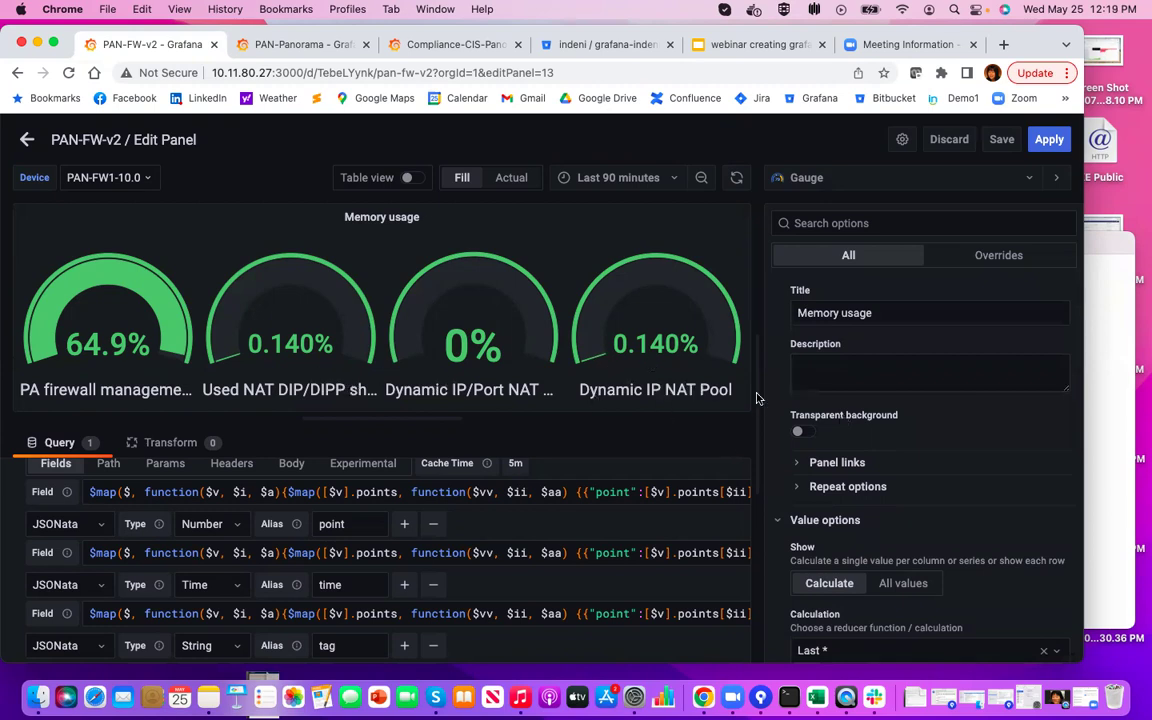
pyautogui.scroll(-3, 830, 475)
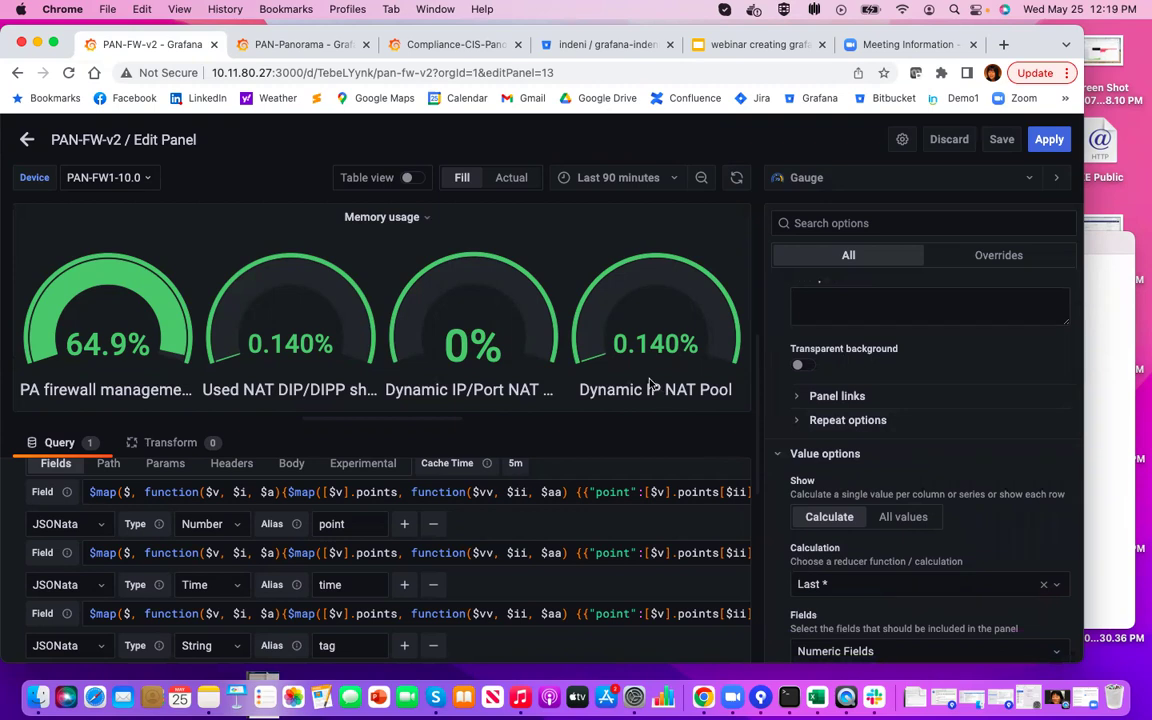
pyautogui.scroll(-10, 826, 360)
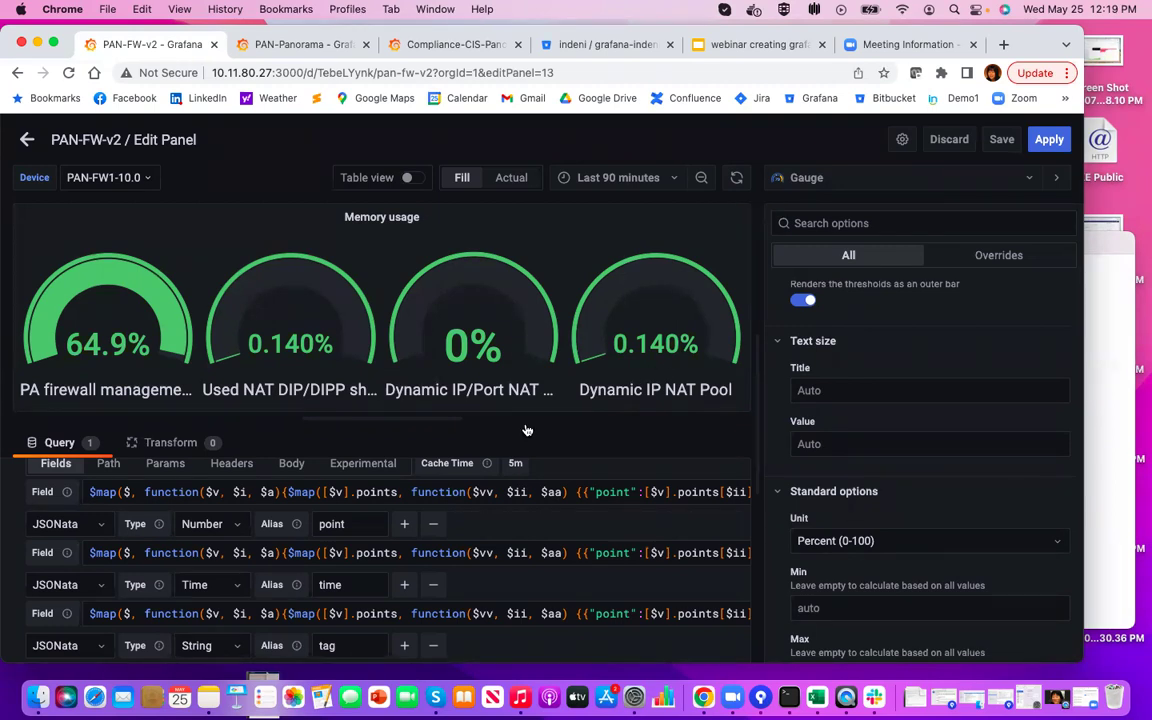
pyautogui.click(27, 143)
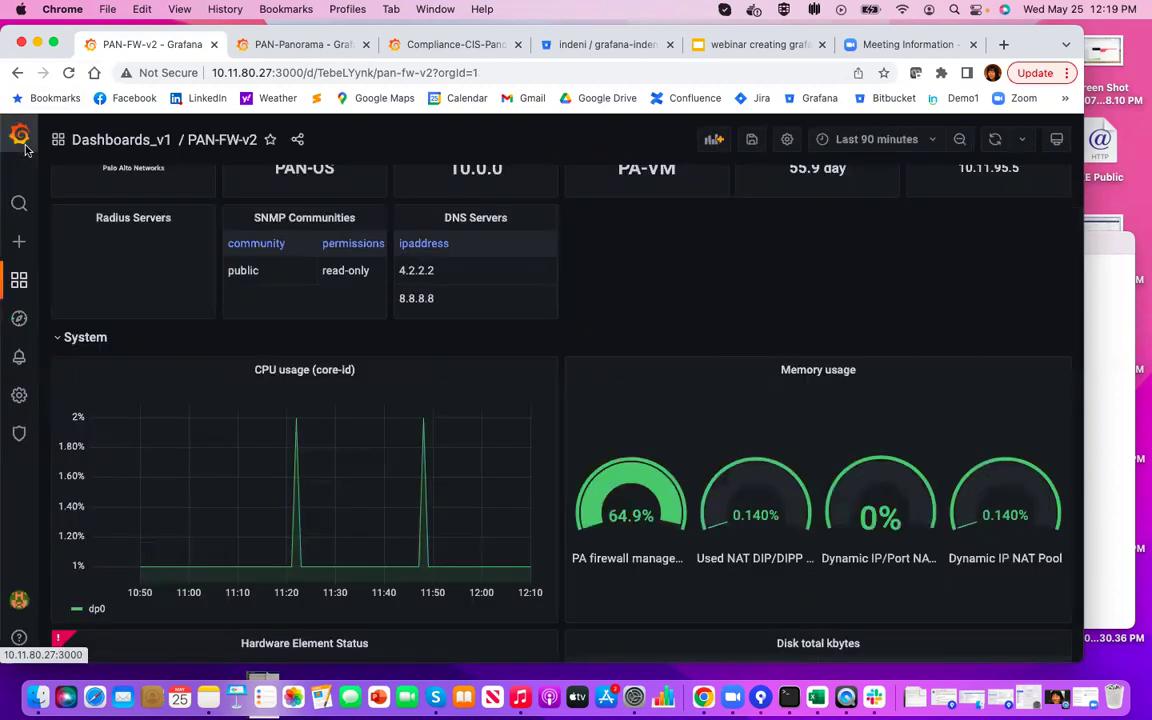
# Step: Scroll down to the HA section and open the Cluster States panel for editing
pyautogui.scroll(-15, 354, 407)
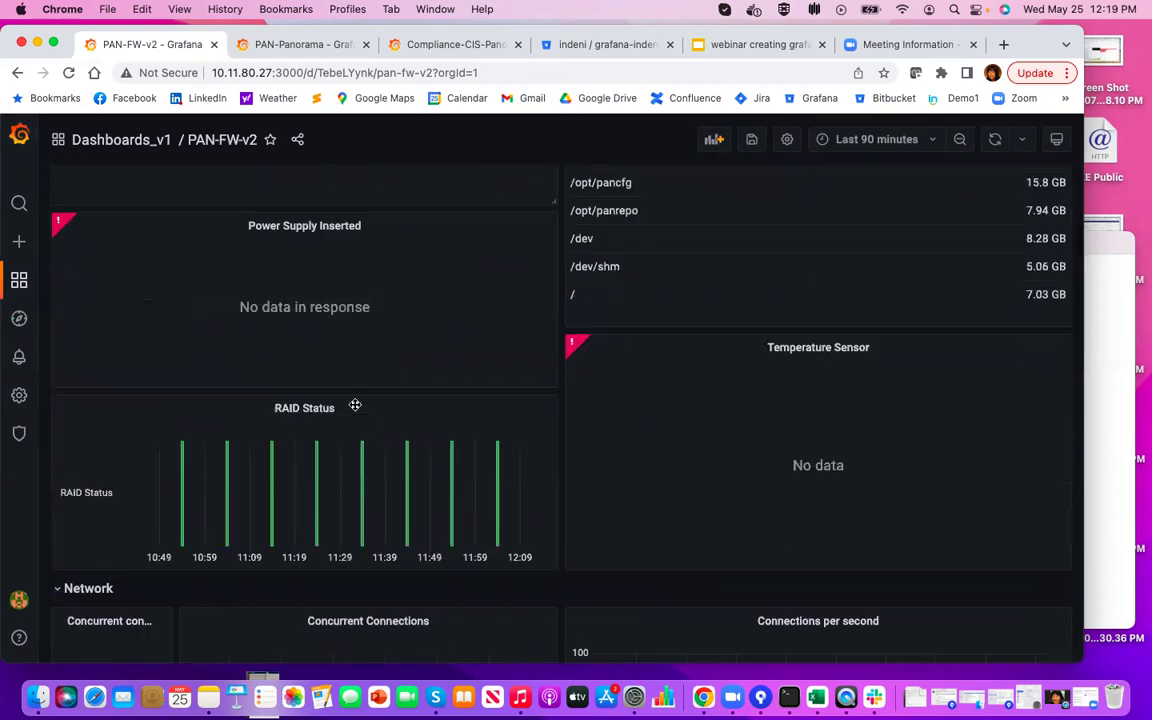
pyautogui.scroll(-15, 355, 406)
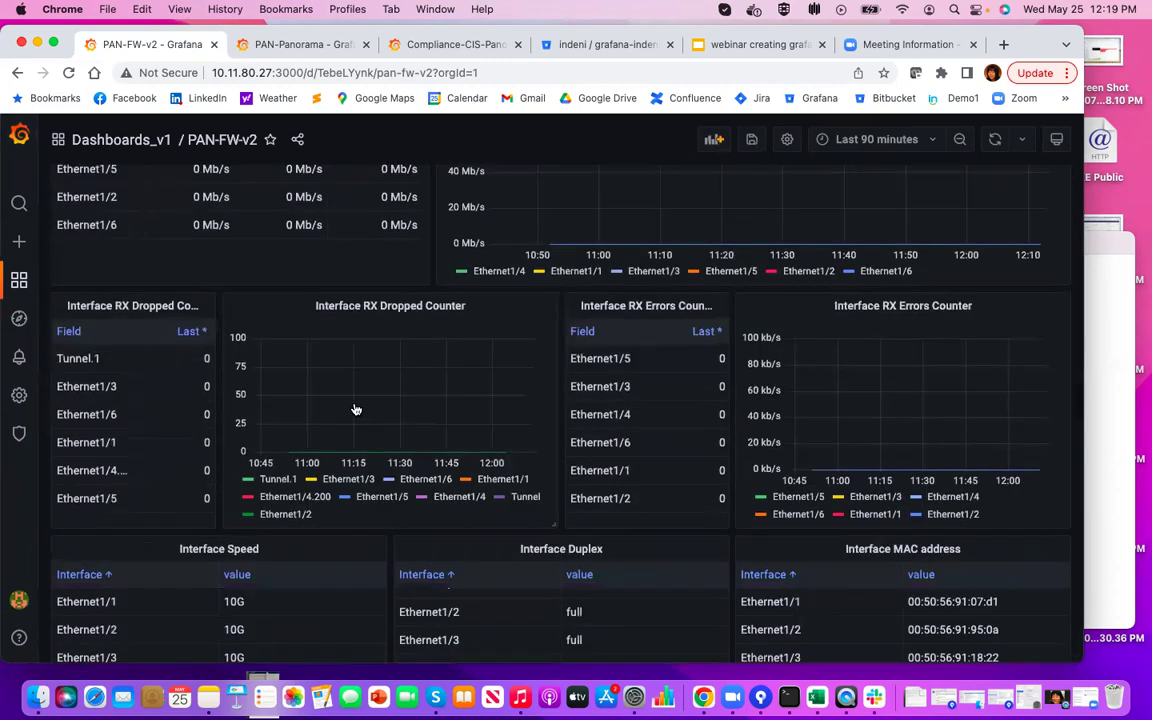
pyautogui.scroll(-5, 355, 409)
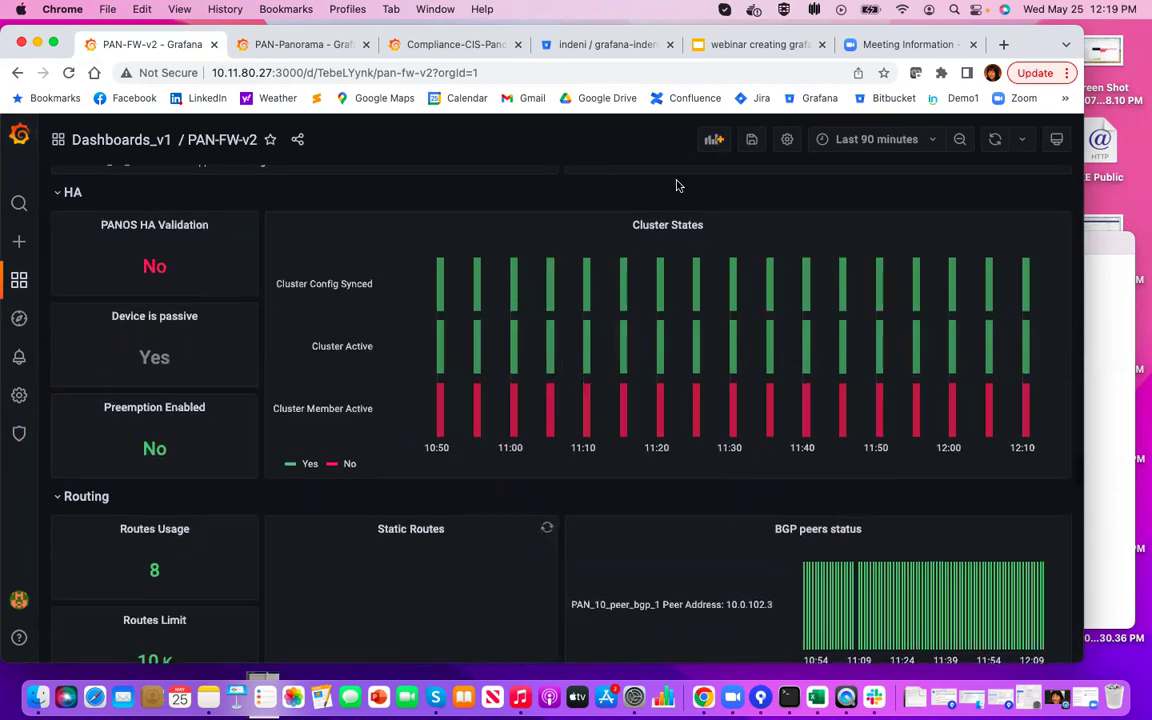
pyautogui.click(711, 227)
pyautogui.click(662, 271)
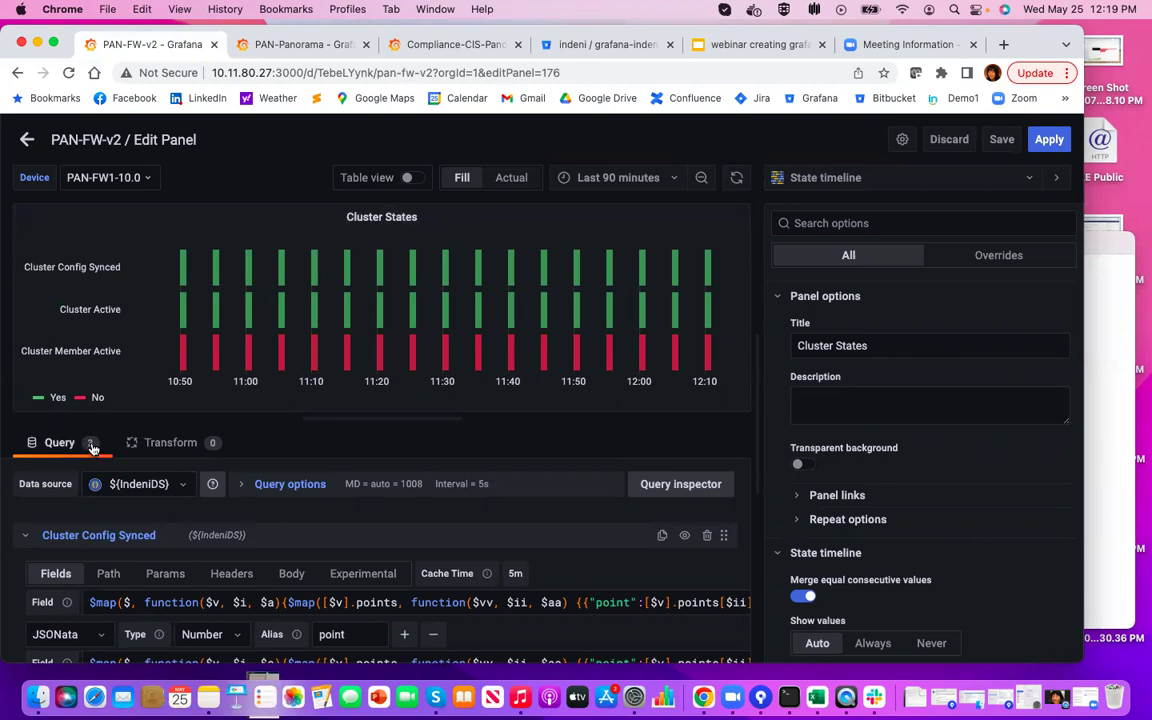
# Step: Review the request paths of the Cluster Config Synced, Cluster Active and Cluster Member Active queries
pyautogui.click(106, 573)
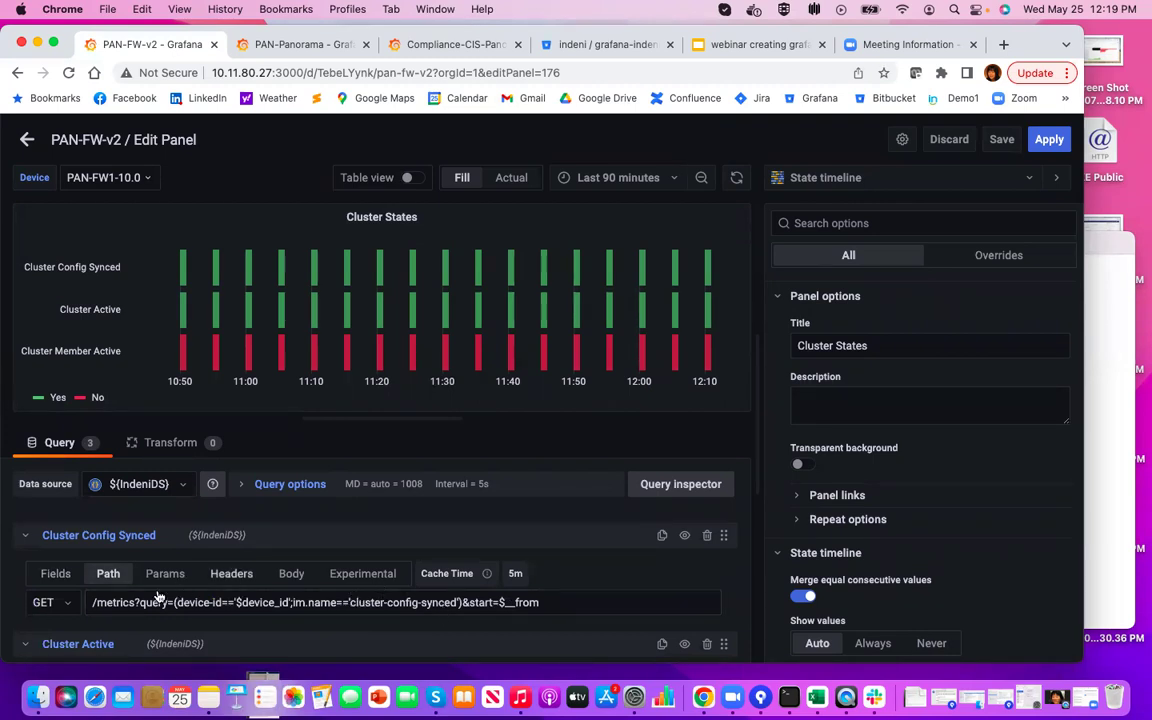
pyautogui.scroll(-2, 155, 597)
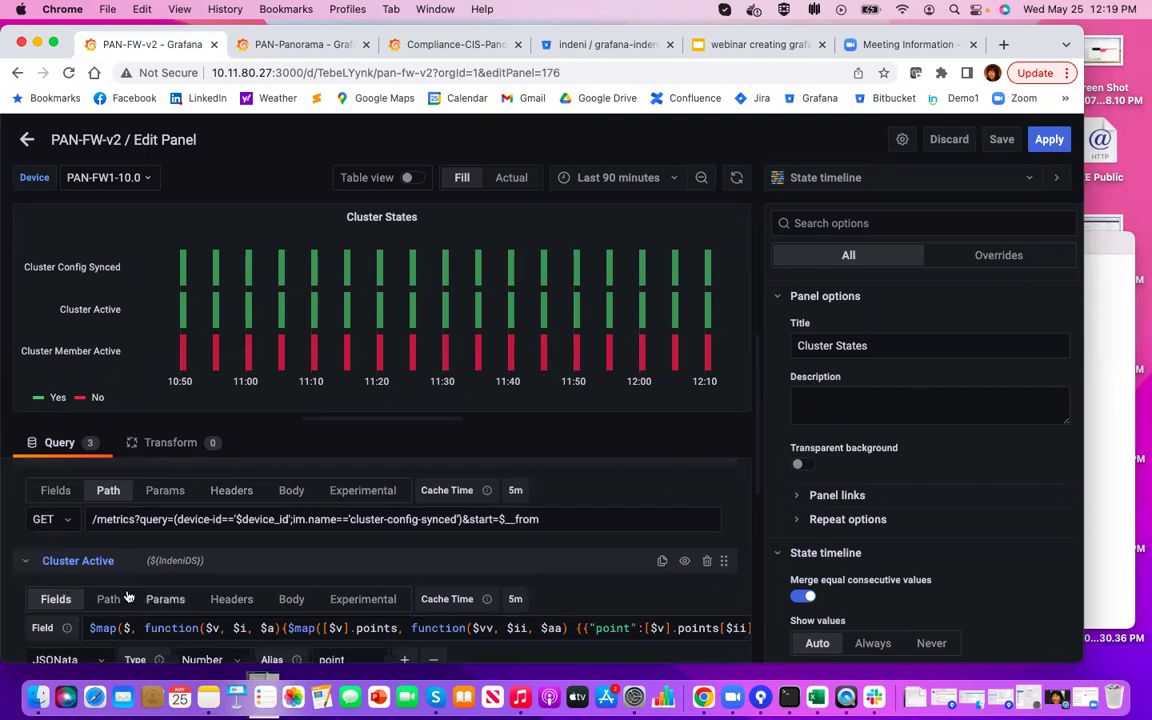
pyautogui.click(108, 598)
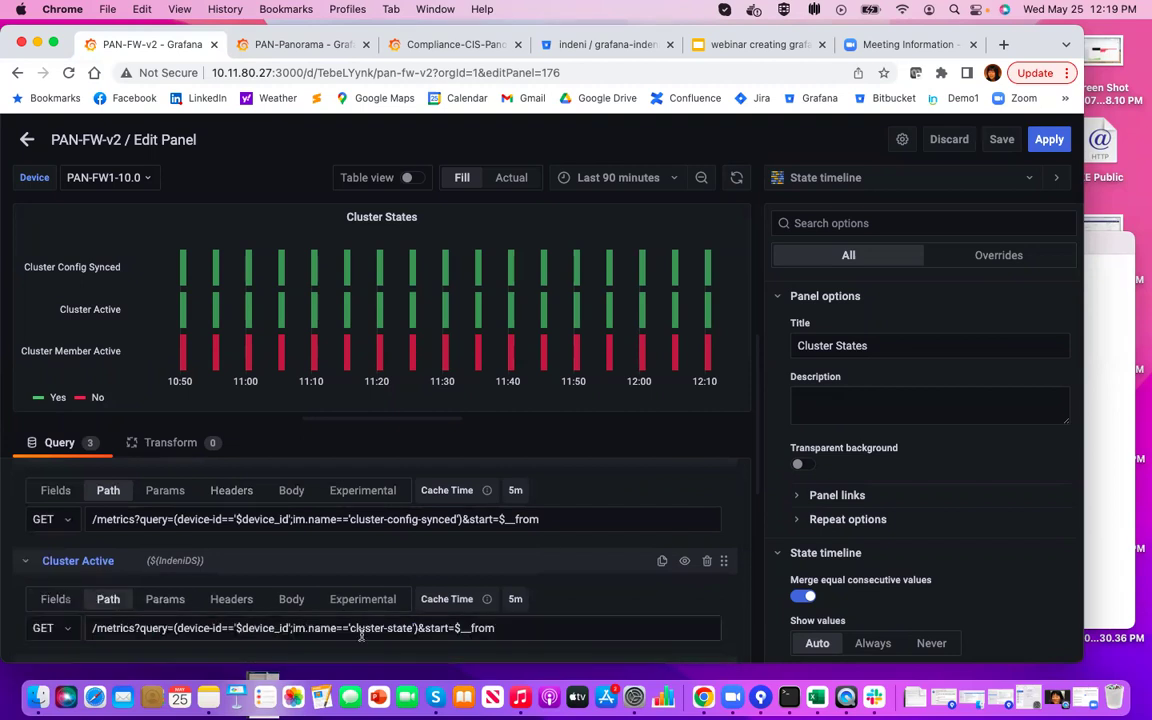
pyautogui.scroll(-2, 340, 598)
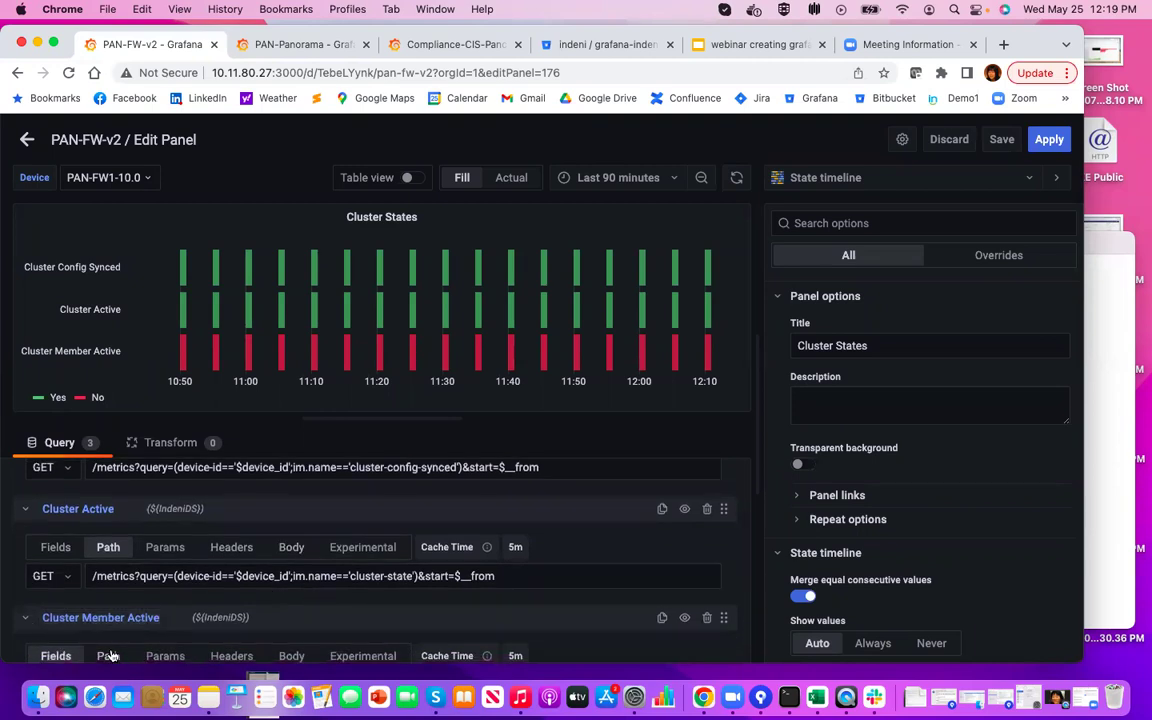
pyautogui.click(108, 655)
pyautogui.scroll(-2, 112, 655)
pyautogui.scroll(-2, 112, 650)
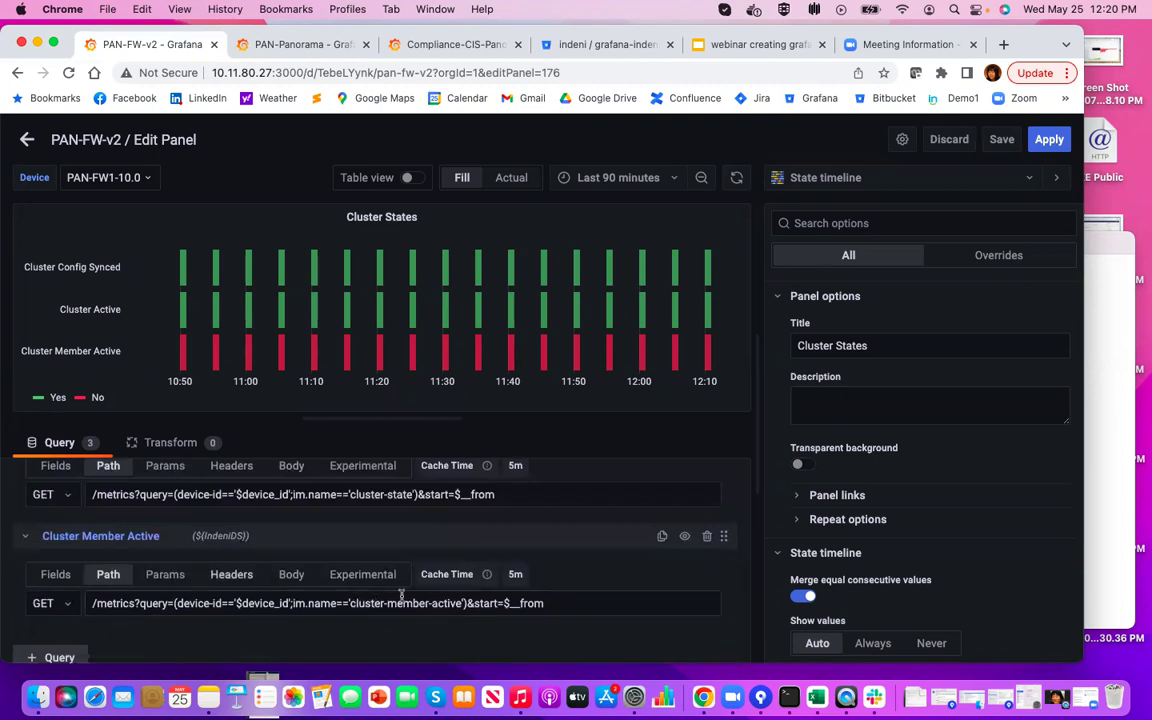
pyautogui.click(62, 576)
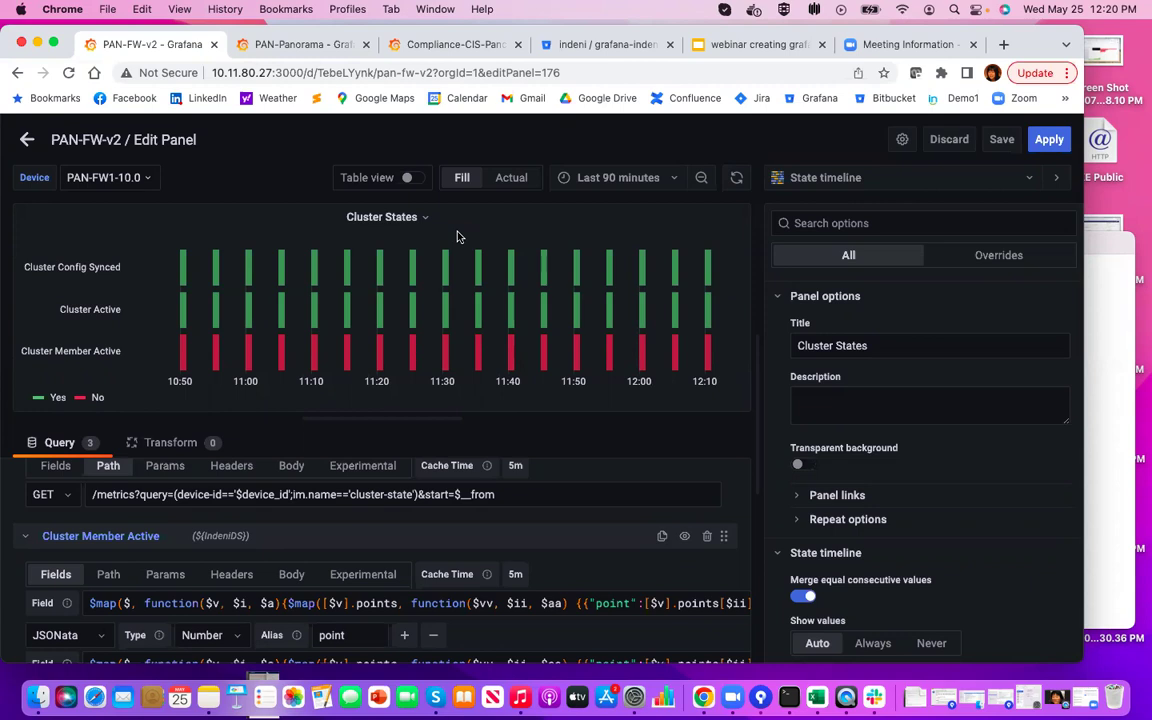
# Step: Switch to the Google Slides webinar deck in the browser
pyautogui.click(751, 50)
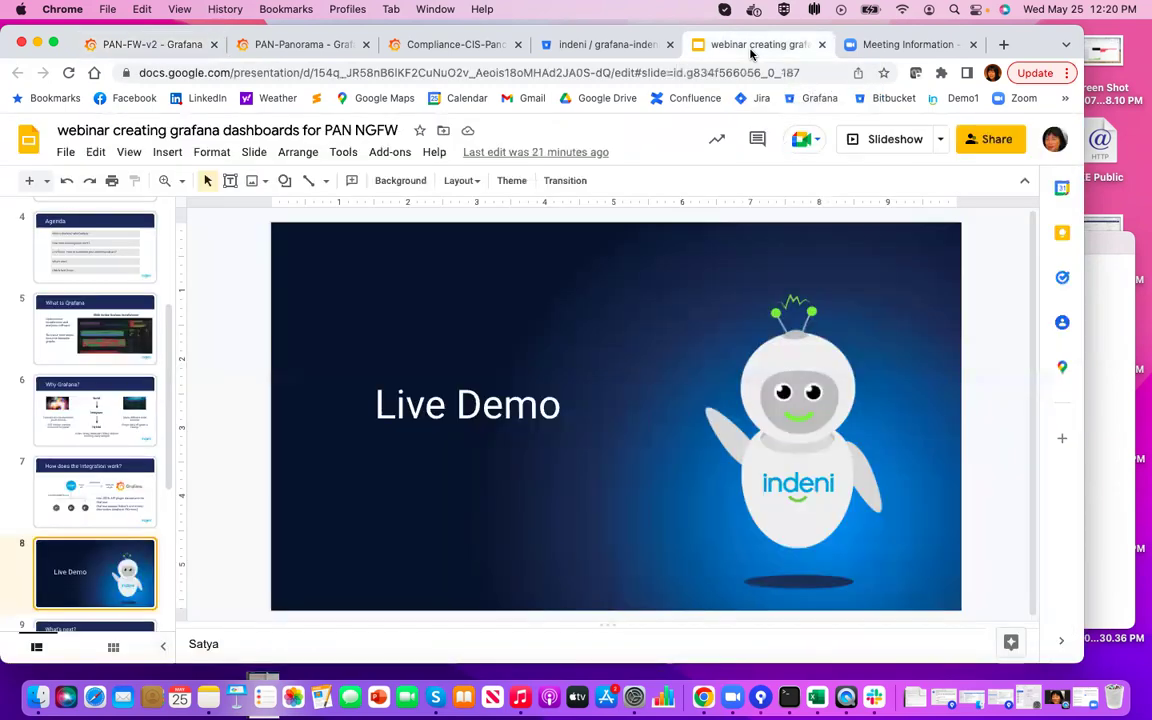